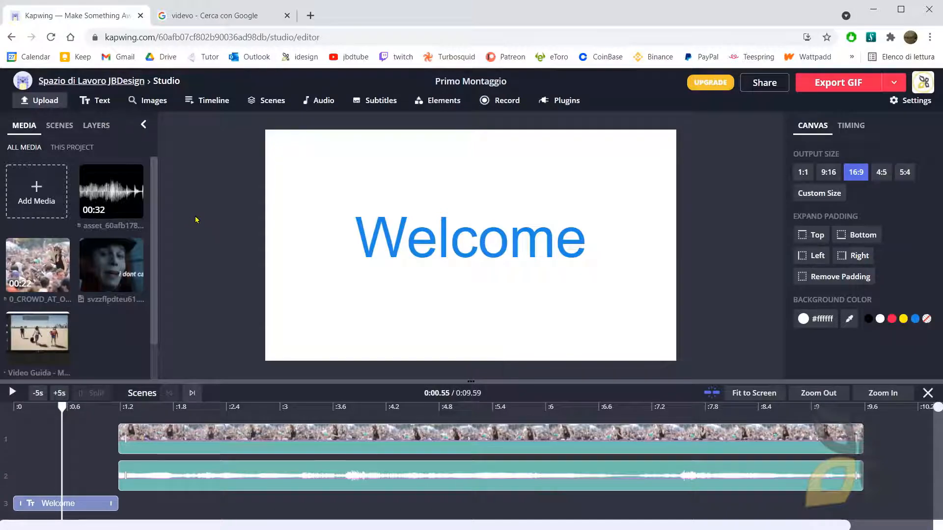
- Open the jbdesign tube YouTube channel in a new browser tab and search its videos for "kapwing"
click(309, 15)
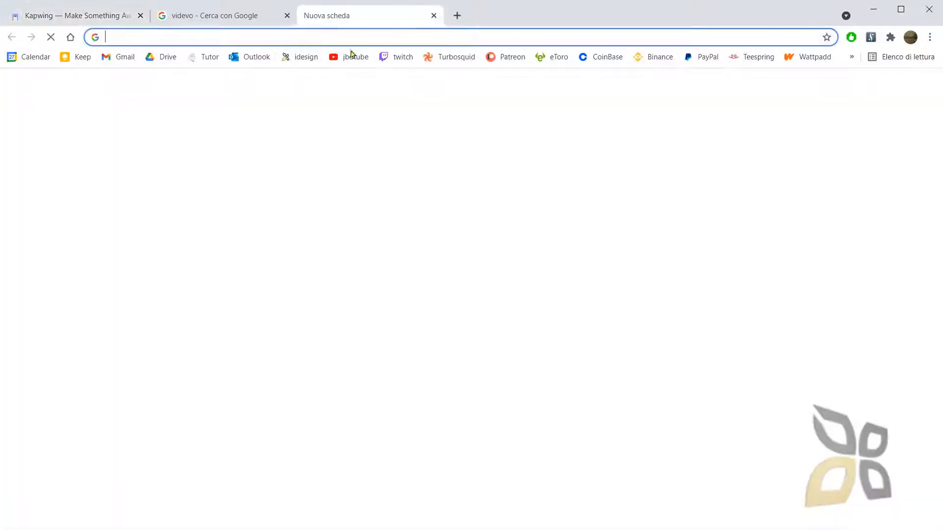
click(353, 58)
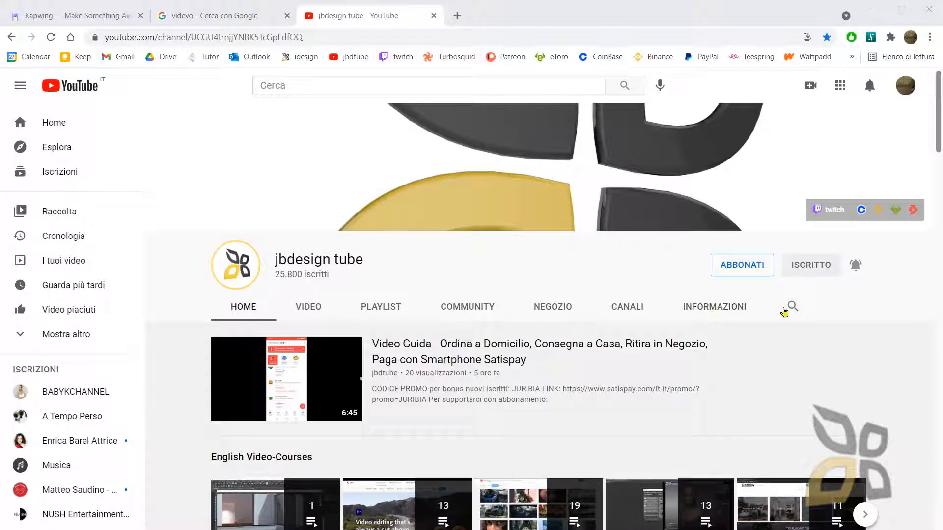
click(789, 308)
text(k)
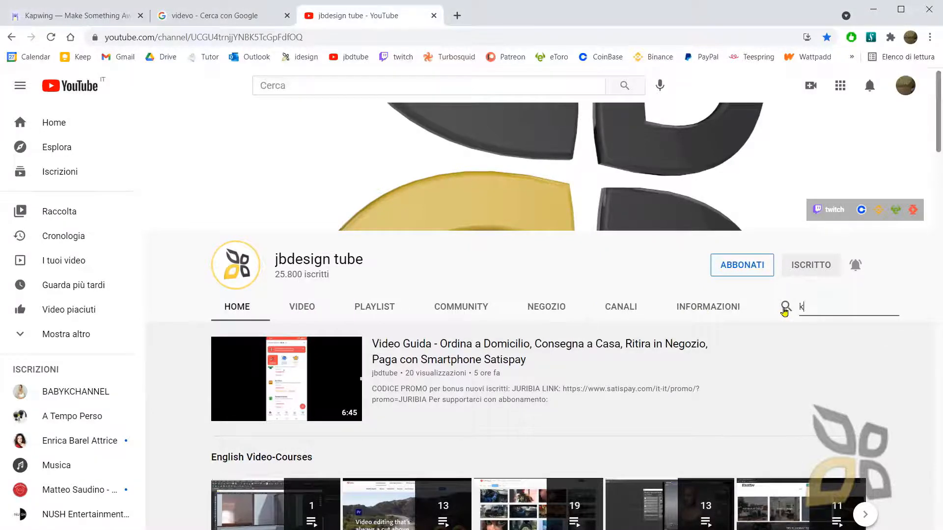
text(apwing)
key(Return)
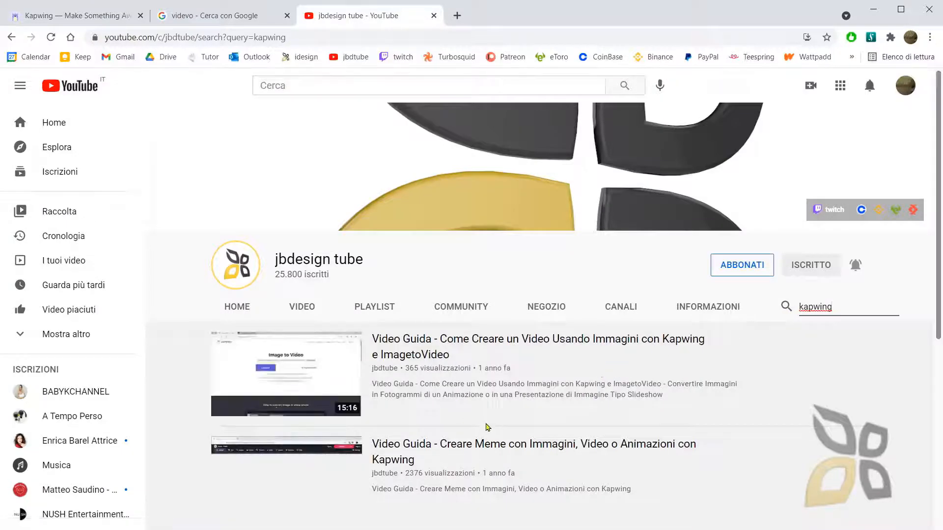
scroll(485, 431, down, 1)
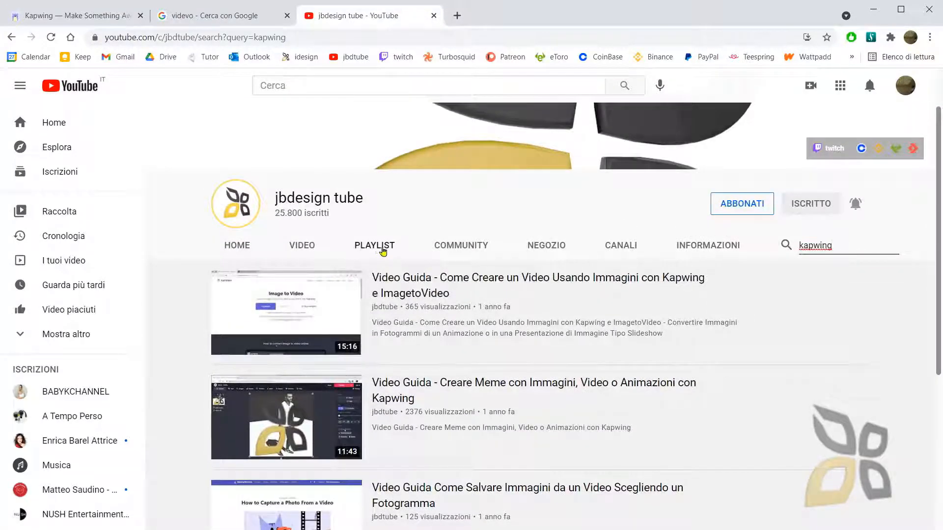
- Browse the channel's playlists, including further courses in the English Video-Courses row, and return to the Kapwing editor
click(384, 251)
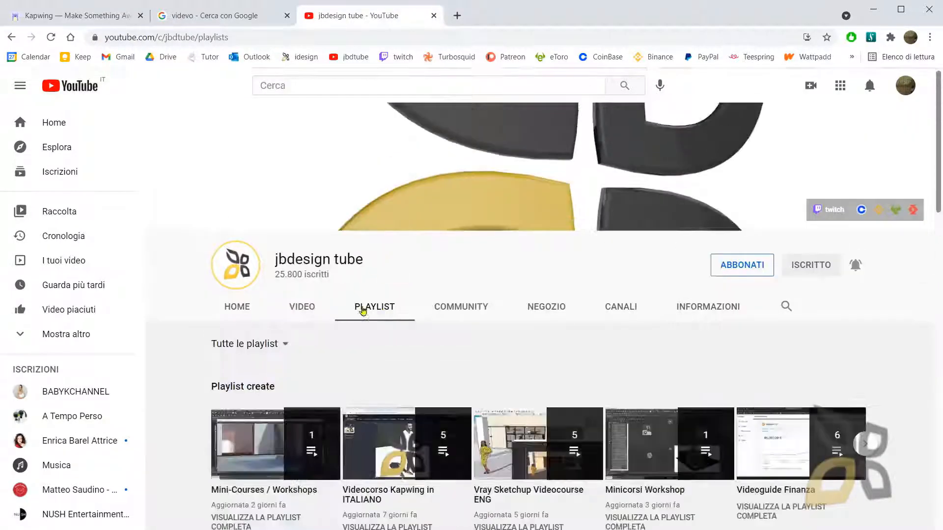
scroll(408, 326, down, 8)
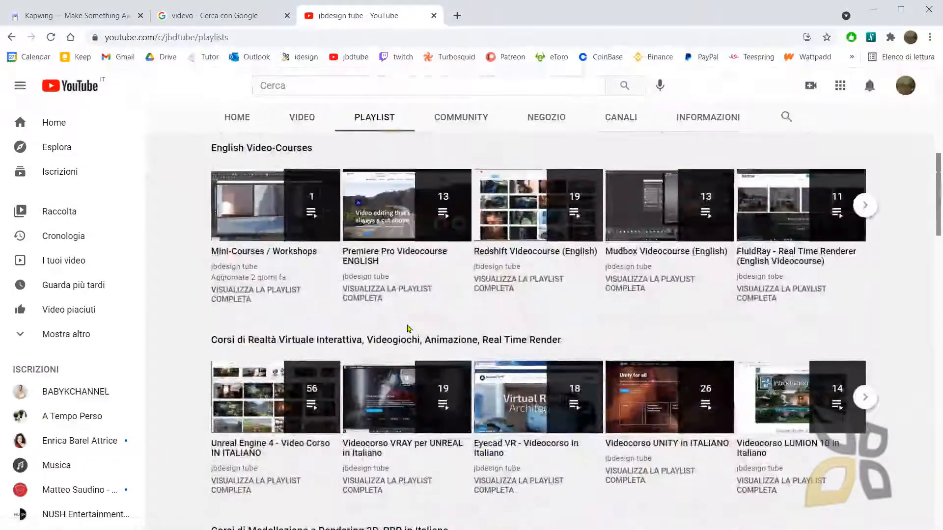
scroll(407, 328, up, 1)
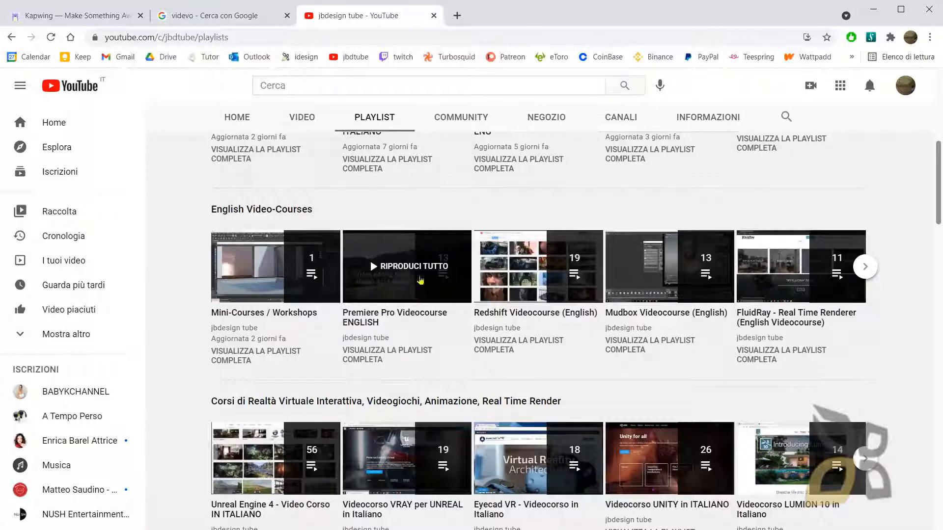
click(865, 268)
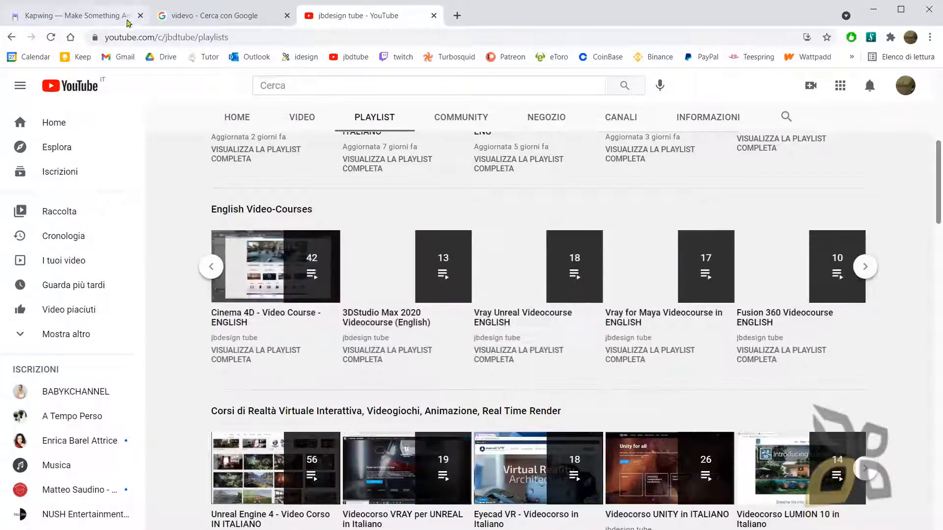
click(93, 16)
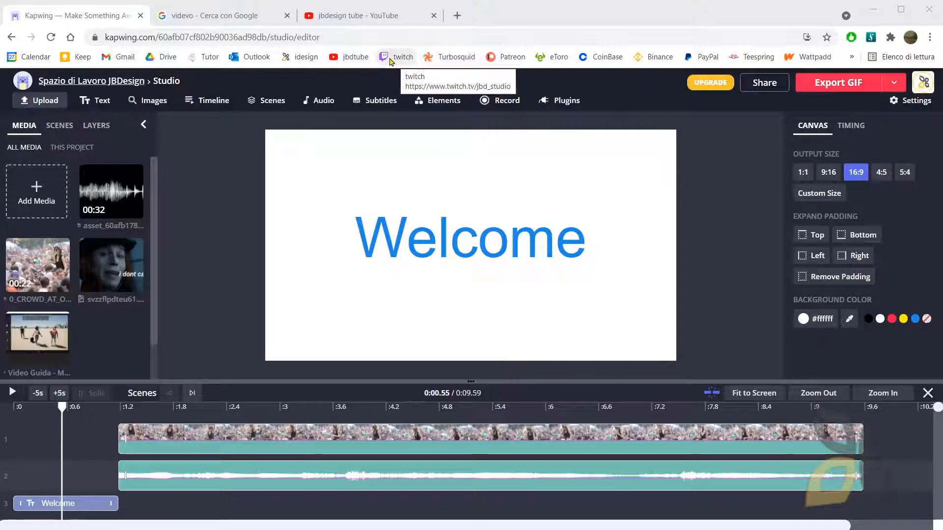
- Go back to the YouTube channel to view its banner links, and switch to the Kapwing project again
click(363, 22)
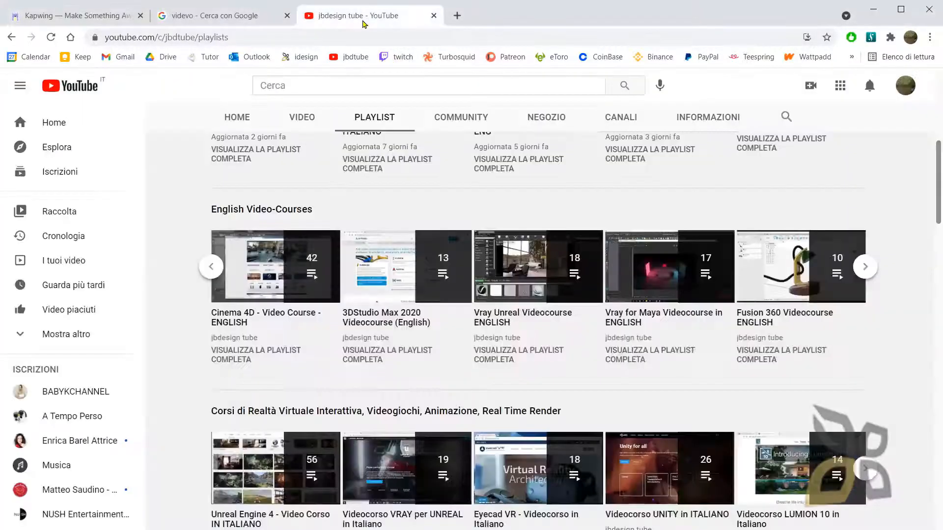
scroll(442, 310, up, 8)
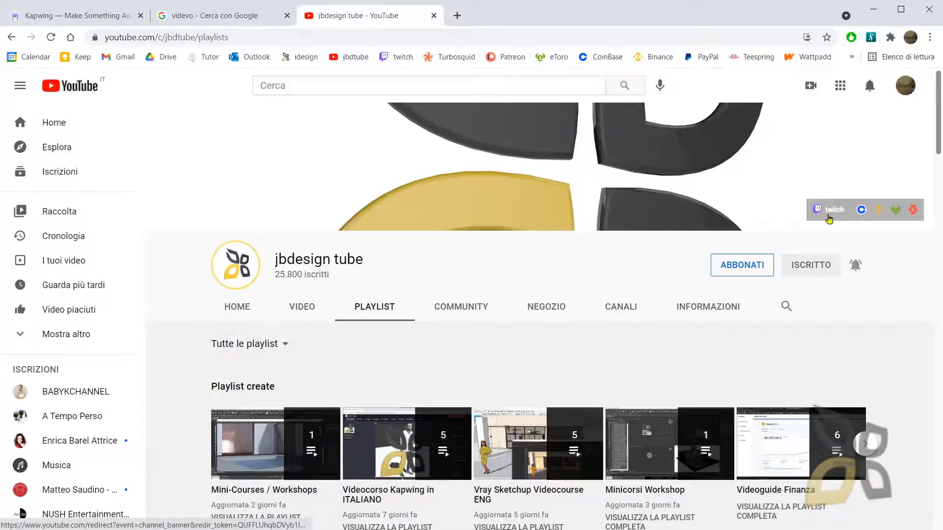
click(79, 21)
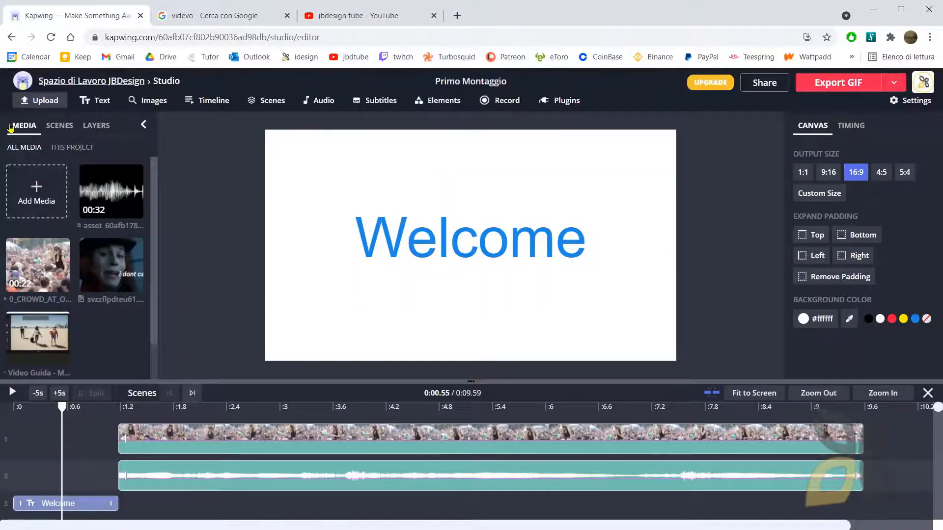
- Leave the Primo Montaggio project for its workspace overview and open JBDtube WorkSpace
click(69, 83)
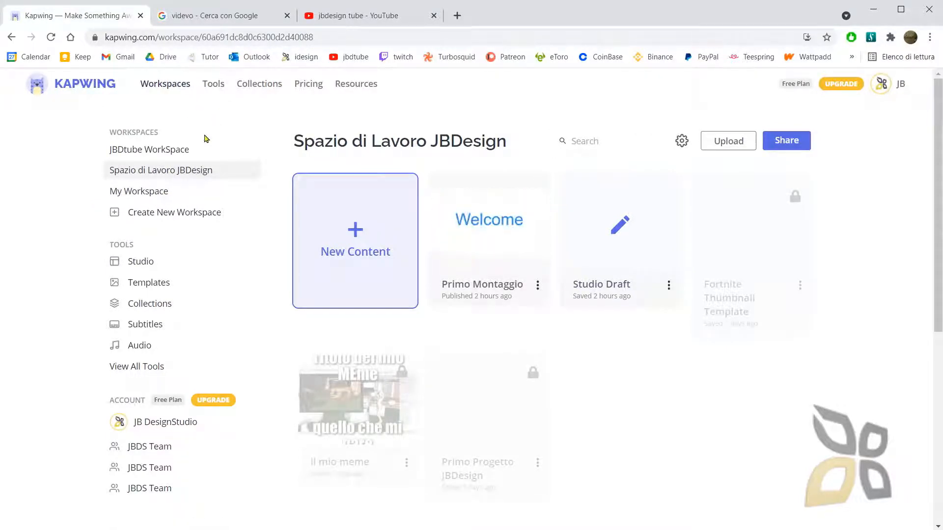
click(170, 155)
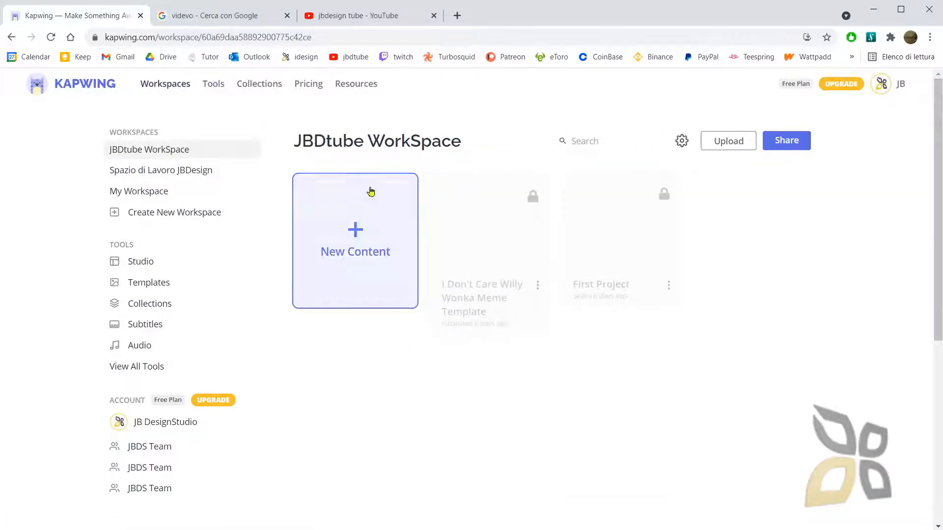
click(366, 270)
- Look through Kapwing's list of tools, open the Studio page and activate its video URL field
click(220, 90)
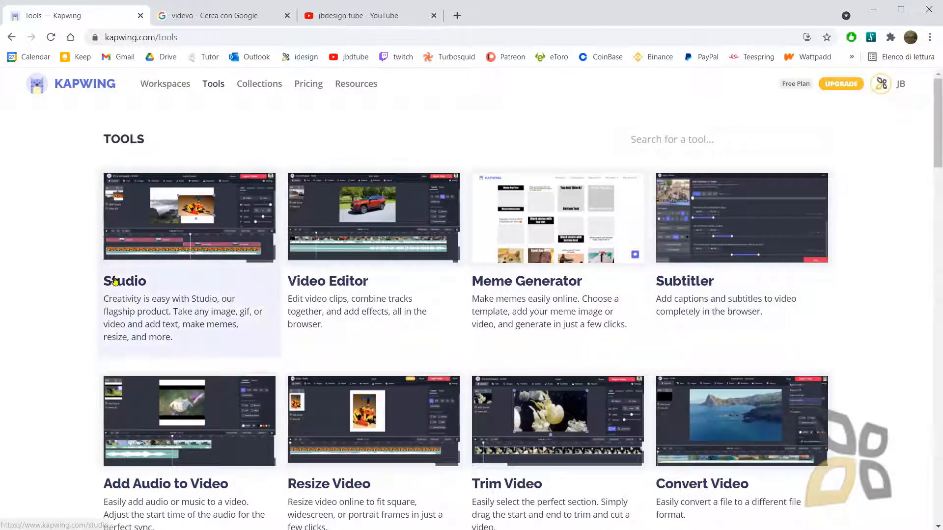
scroll(209, 320, down, 8)
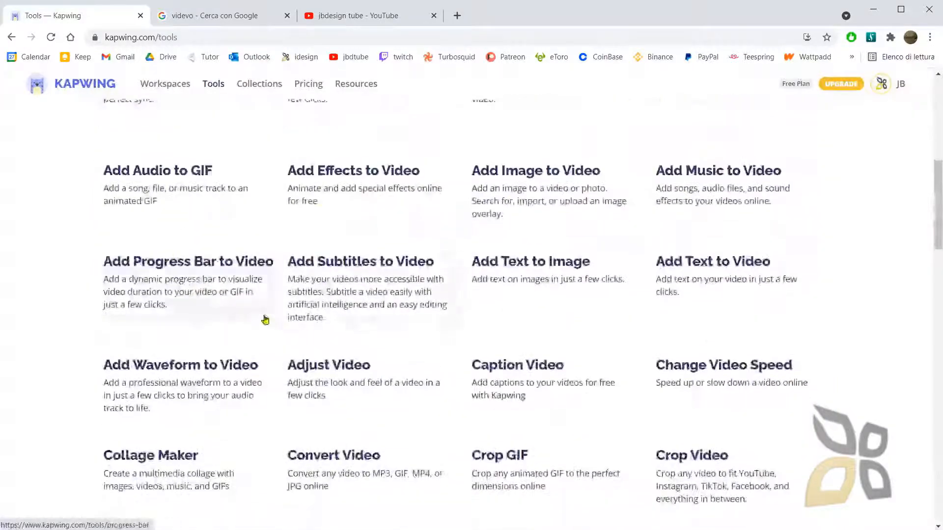
scroll(265, 320, up, 4)
scroll(265, 320, up, 5)
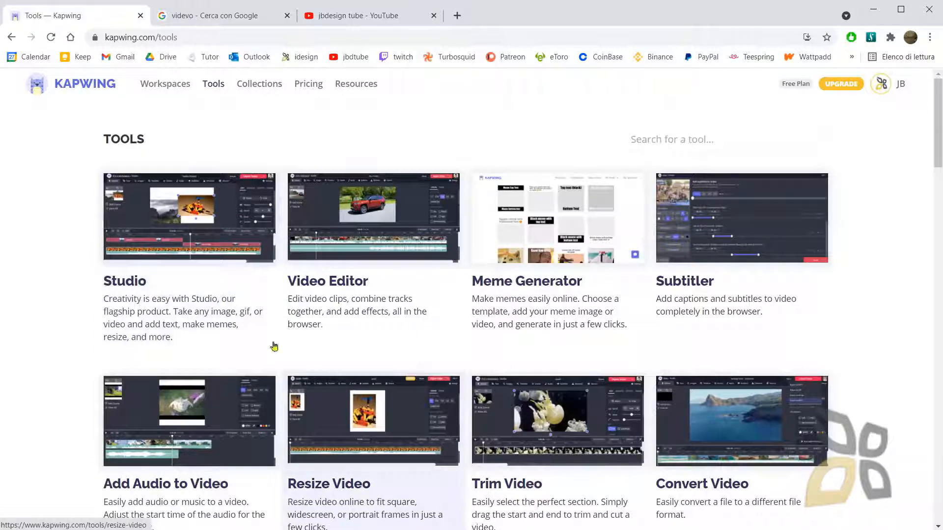
click(131, 281)
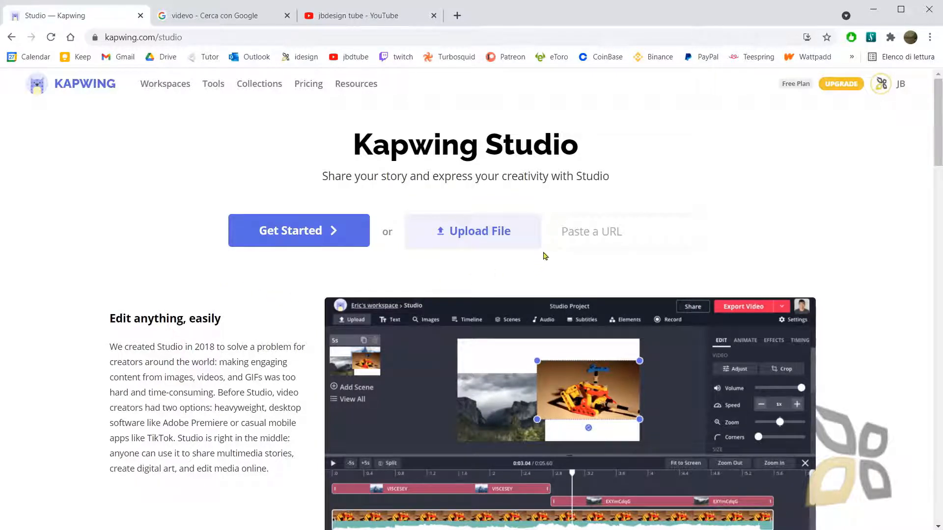
click(617, 239)
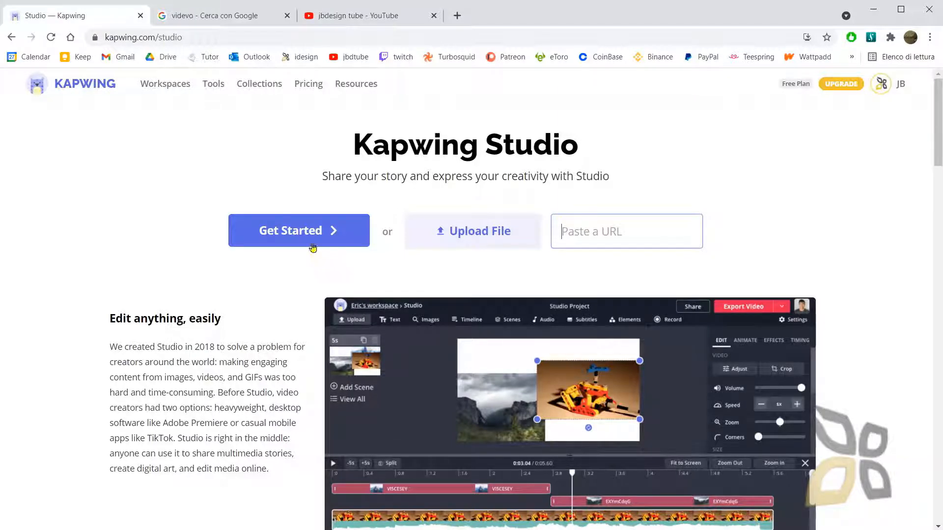
- Open the Videvo website from the Google results and search all videos for "concert"
click(222, 16)
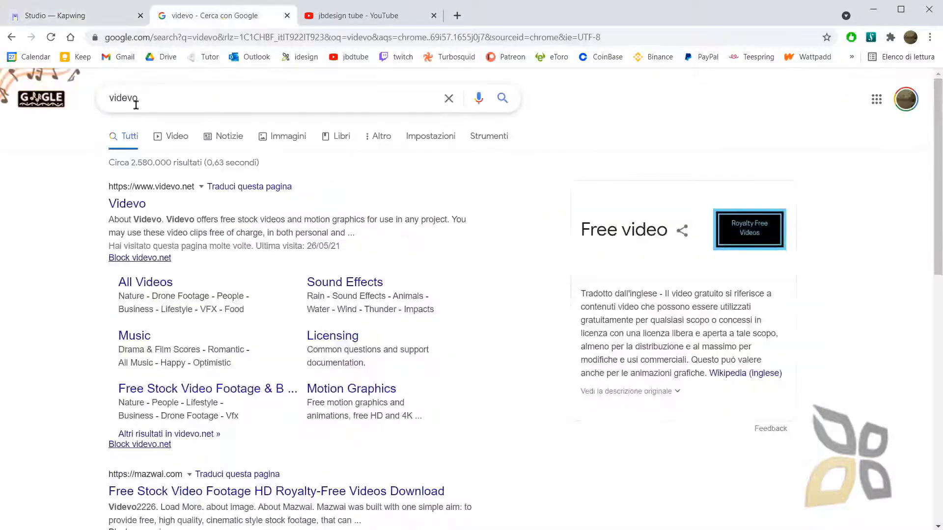
click(128, 205)
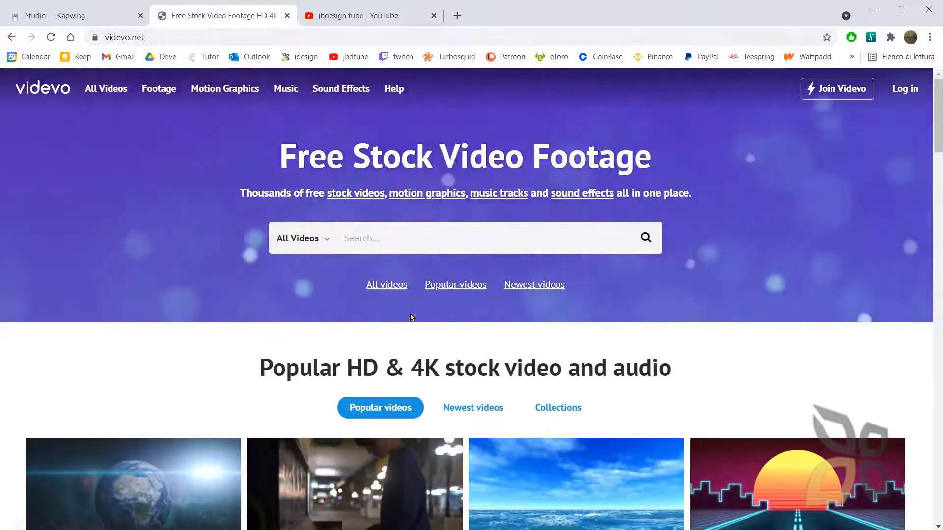
click(382, 239)
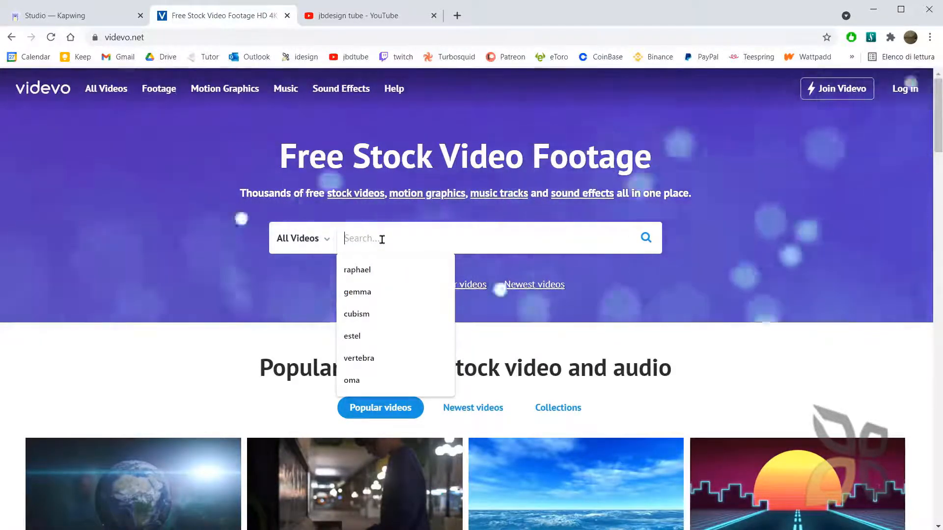
text(concert)
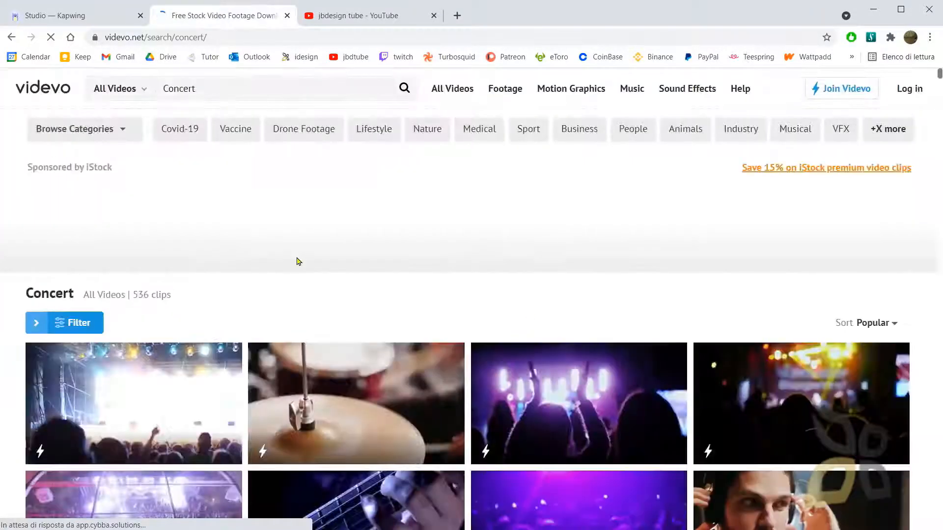
- Filter the concert clips to 720p resolution, Royalty-Free license and free clips only, excluding premium and editorial clips
scroll(219, 314, down, 1)
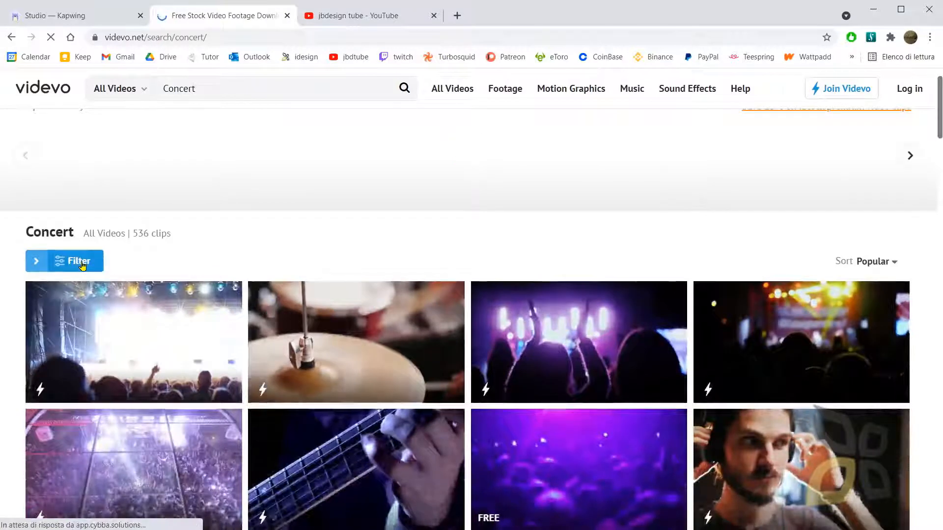
click(80, 262)
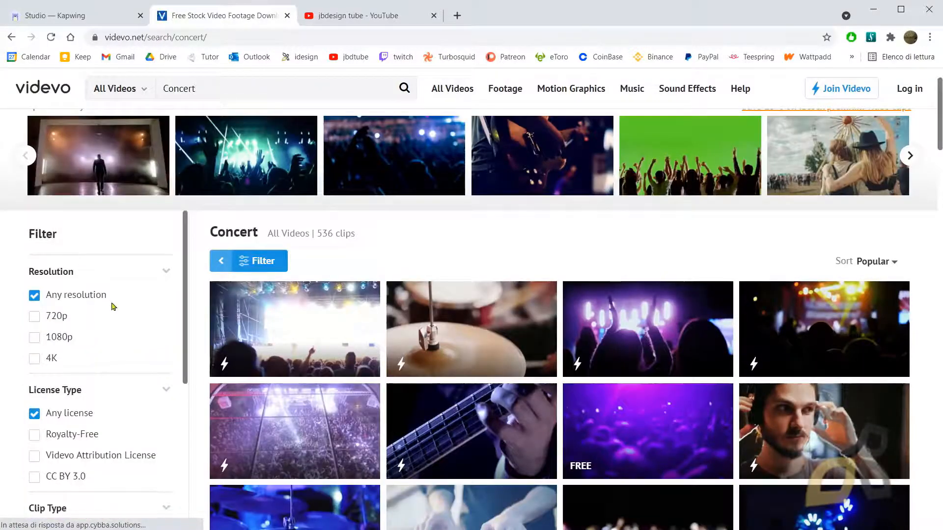
scroll(79, 298, down, 1)
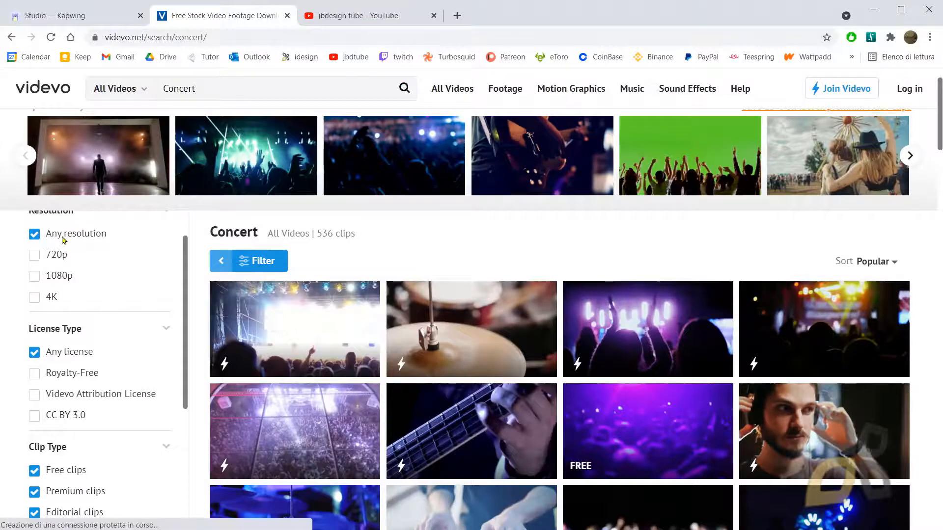
click(37, 256)
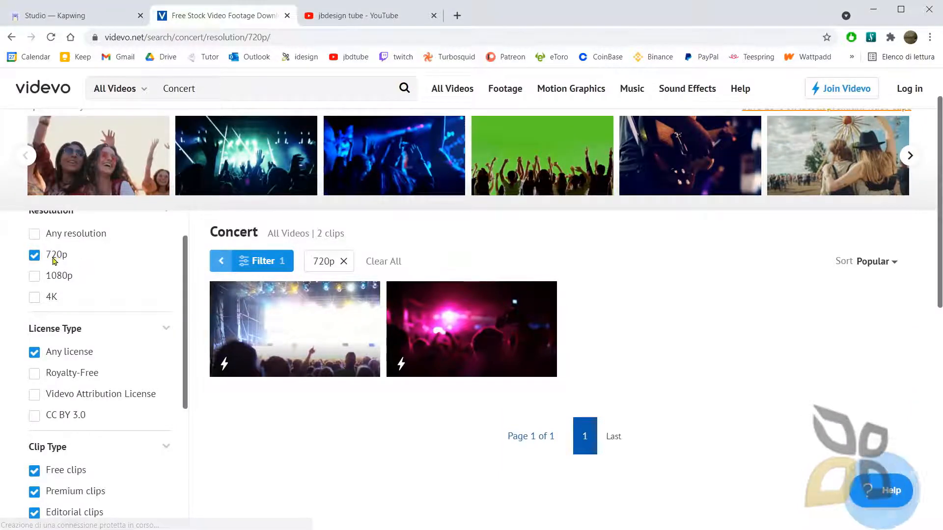
scroll(96, 307, down, 1)
scroll(97, 307, down, 1)
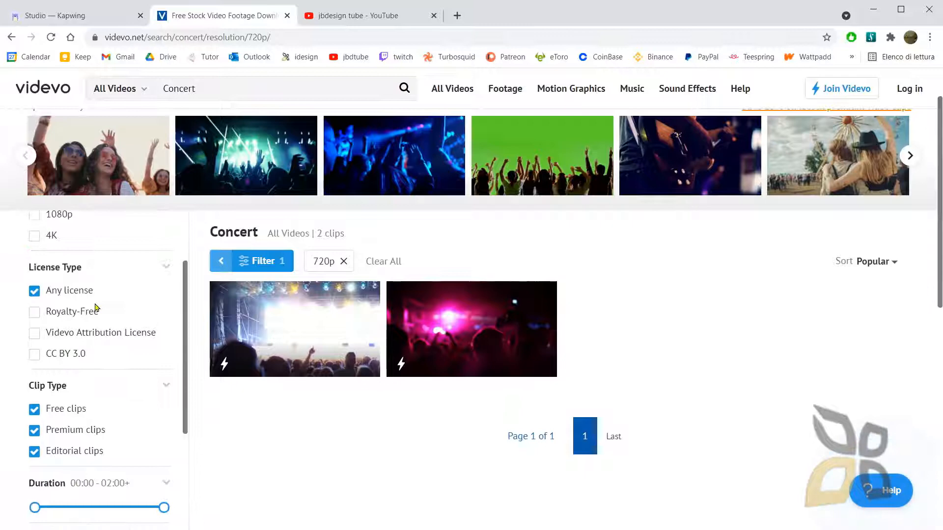
click(66, 316)
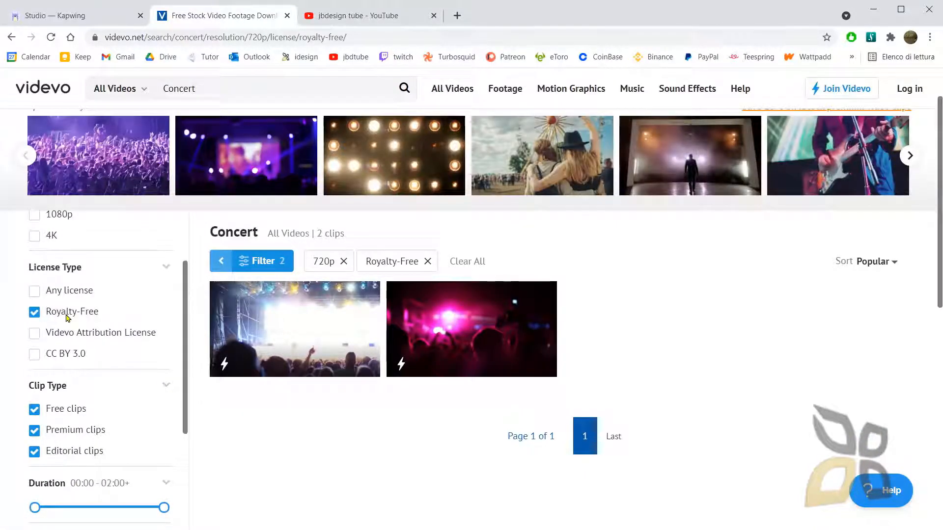
click(65, 440)
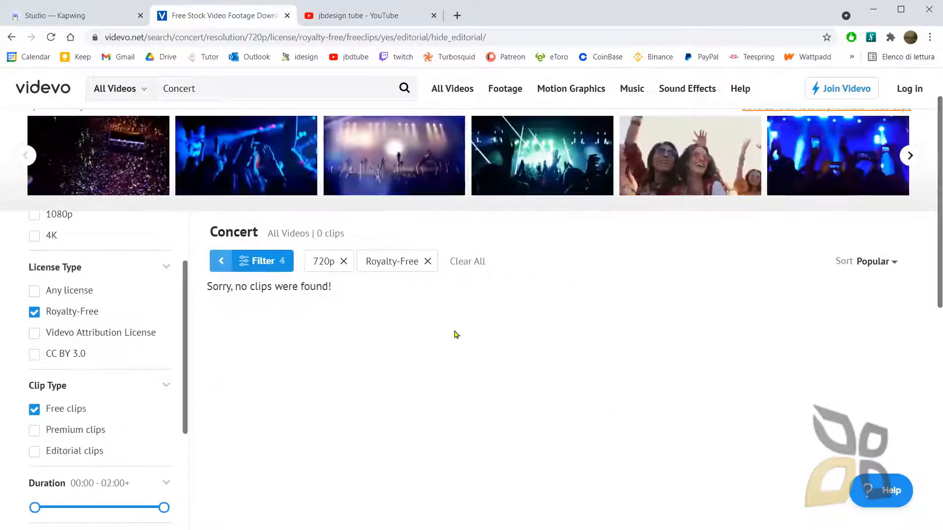
- Set the resolution filter to any resolution and download the free Concert Crowd clip
scroll(49, 330, up, 3)
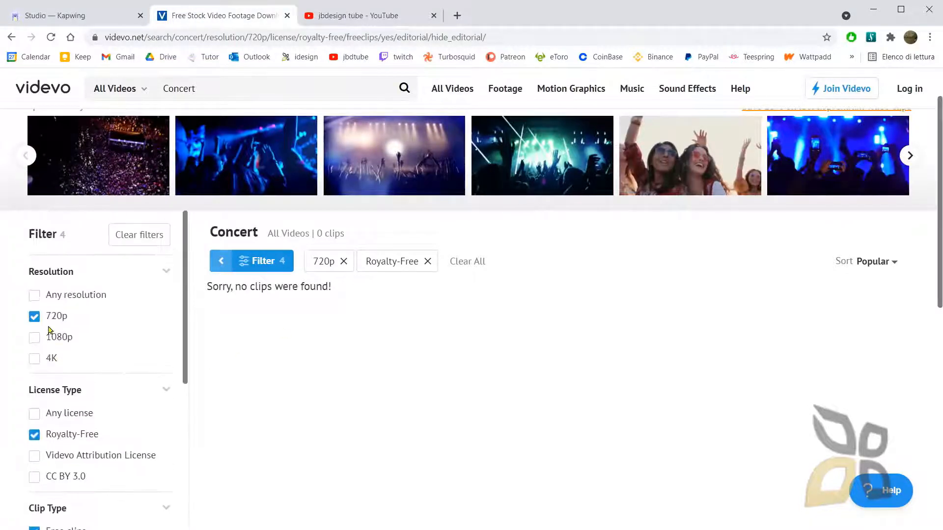
click(57, 300)
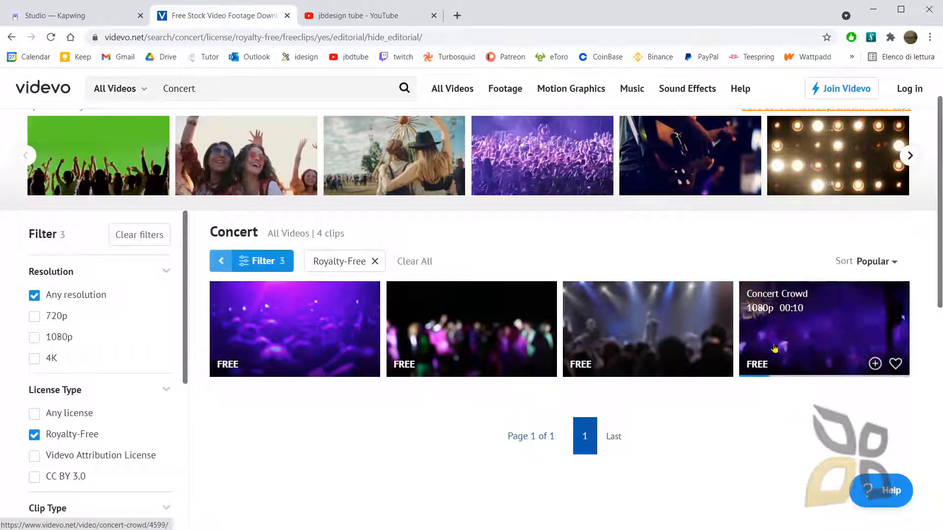
click(813, 344)
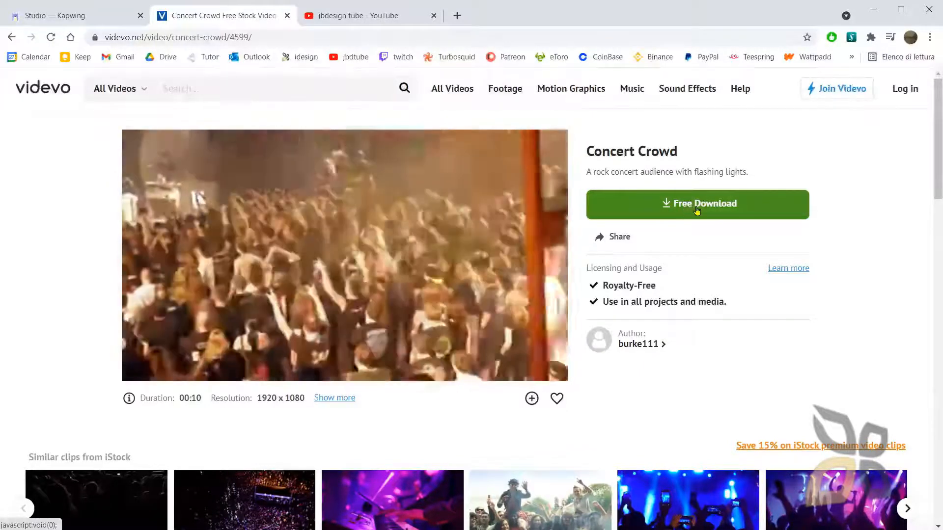
click(696, 208)
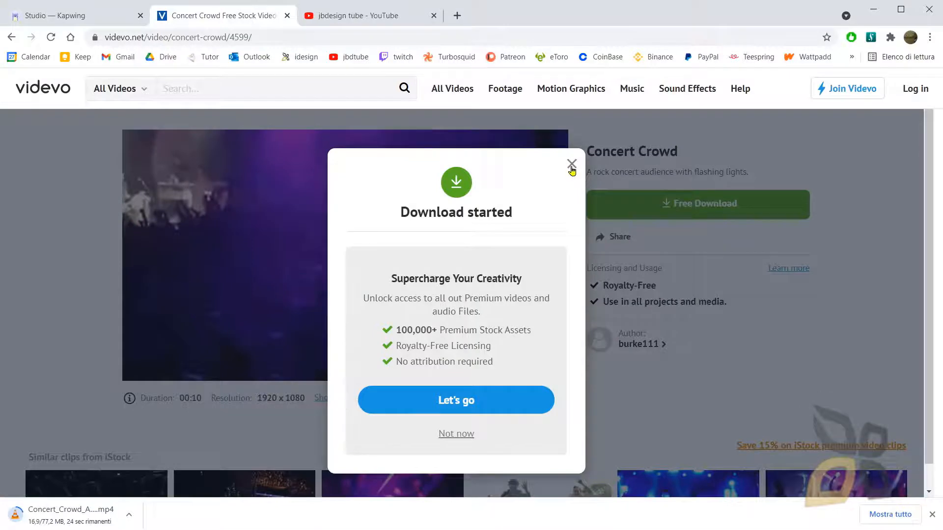
- Open Videvo's Rock royalty-free music and download the free Punk'd track
click(572, 165)
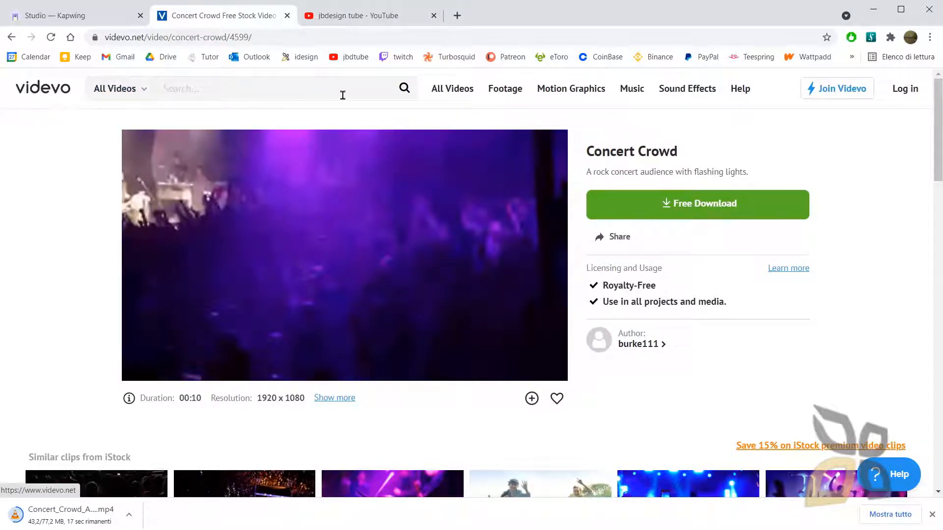
click(638, 92)
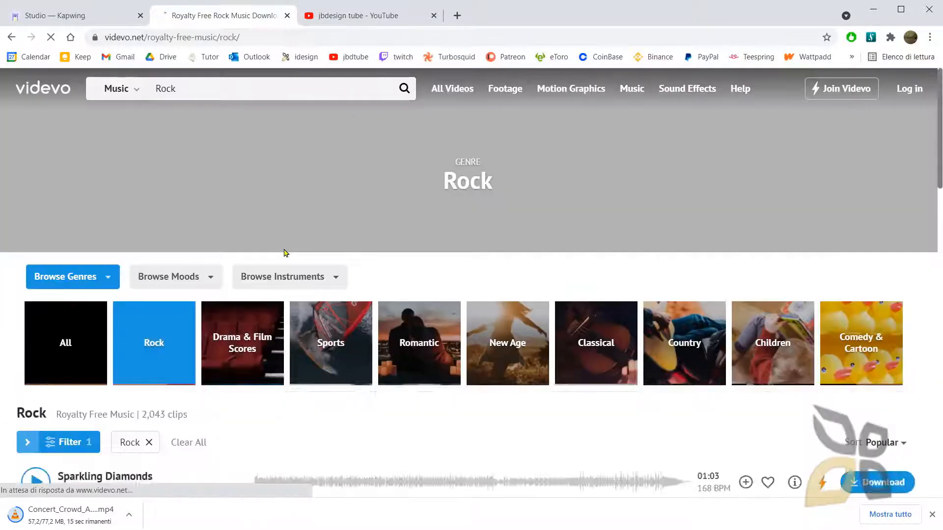
scroll(341, 328, down, 3)
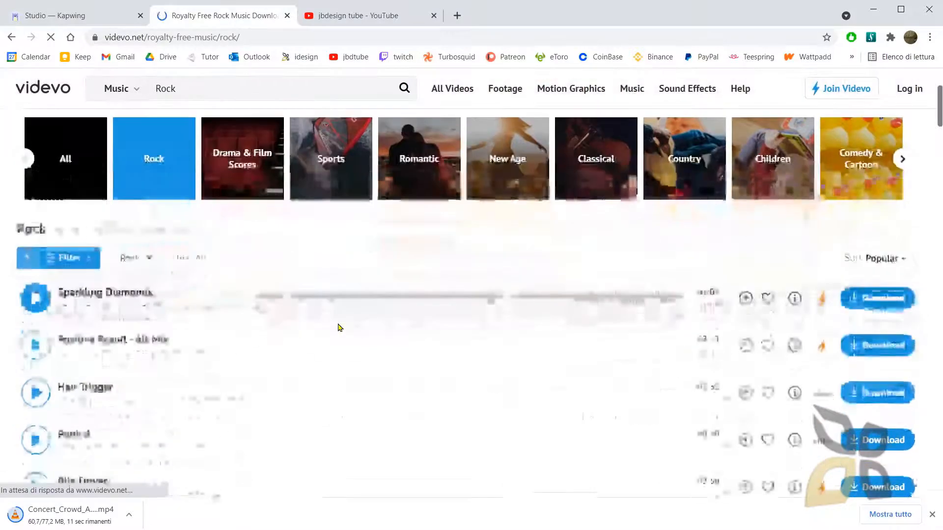
scroll(338, 328, down, 2)
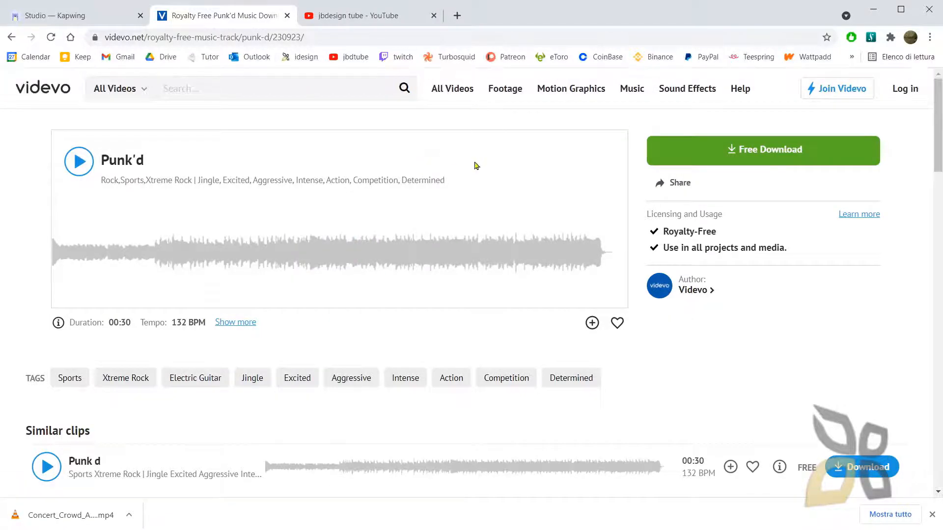
click(759, 156)
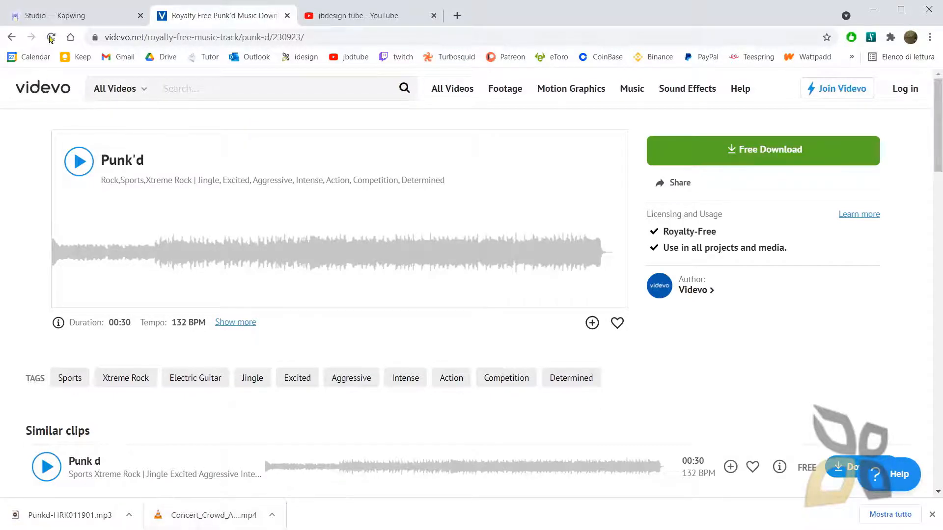
- Switch to Kapwing Studio and upload the Concert_Crowd_Audience video from the Download folder
click(55, 17)
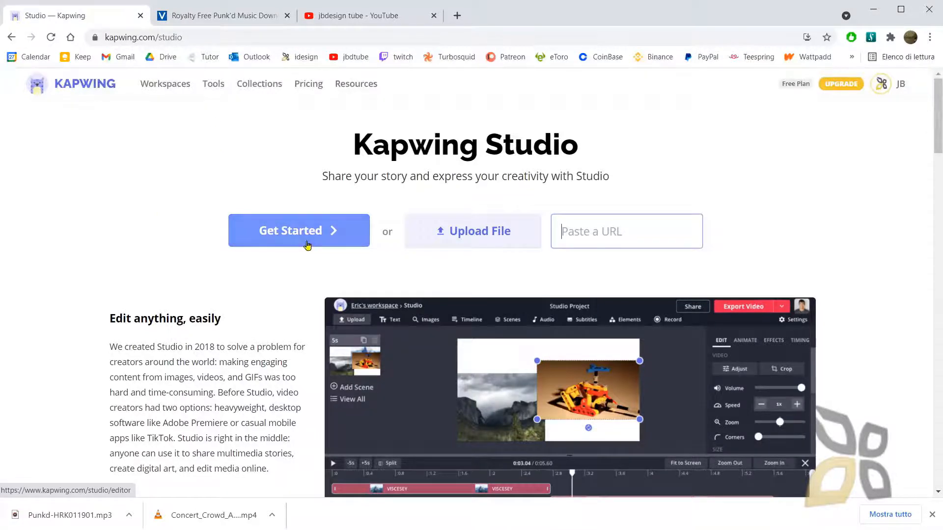
click(469, 238)
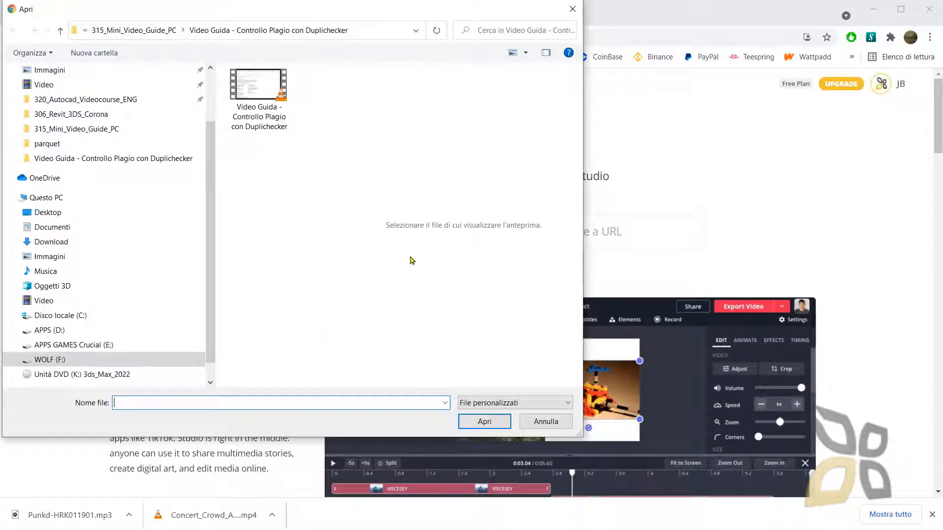
scroll(138, 285, up, 2)
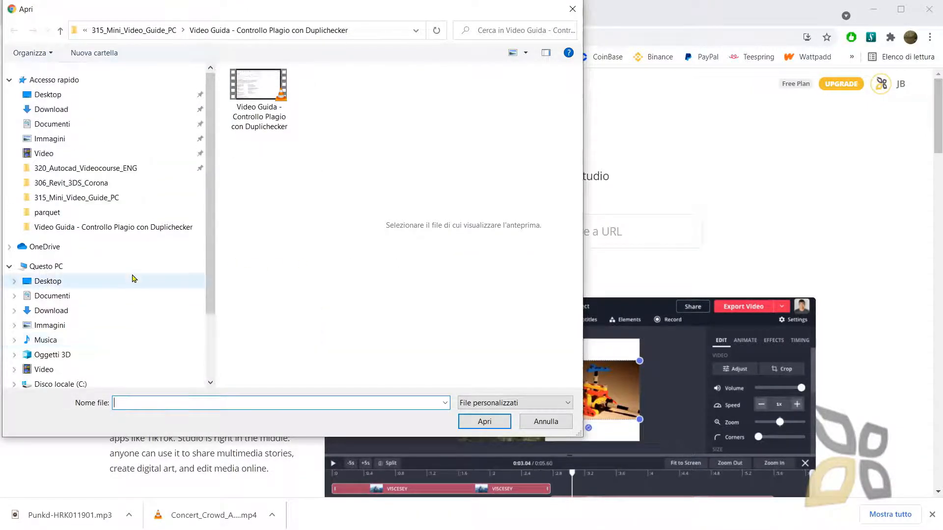
click(58, 115)
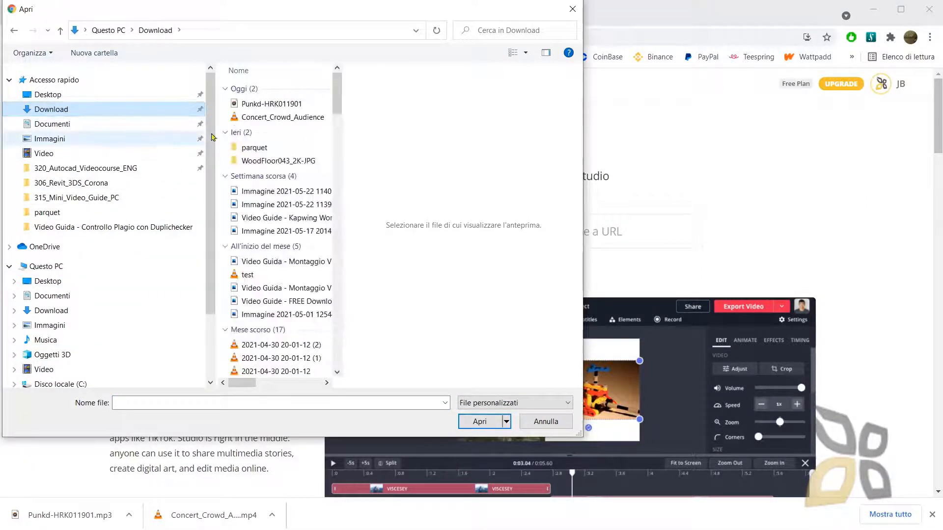
click(275, 118)
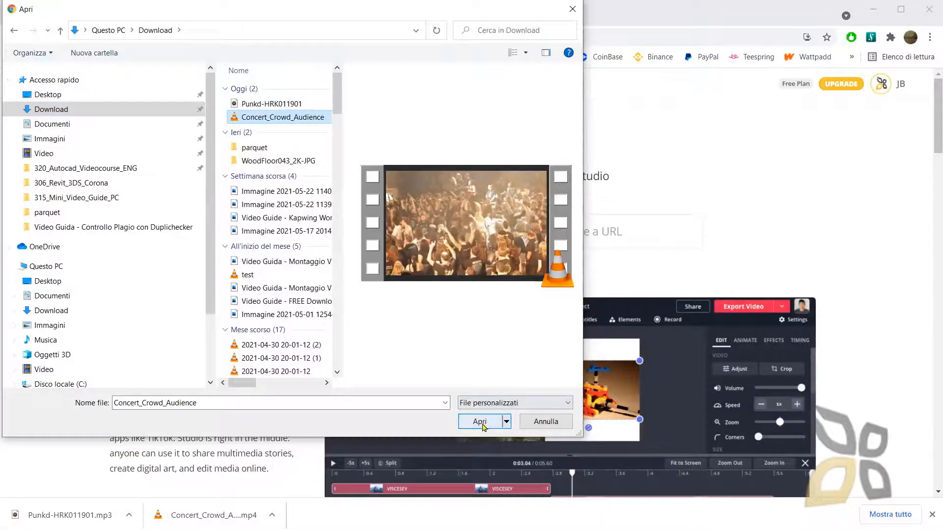
click(480, 422)
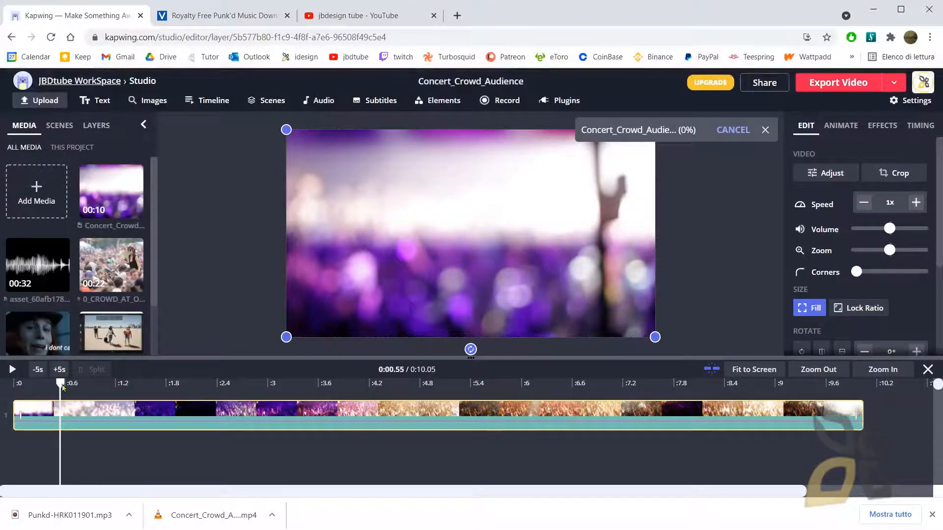
- Scrub through the concert clip, leave the playhead at 4.03 s, and dismiss the browser's downloads bar and the upload notice
drag(60, 385, 605, 407)
drag(505, 418, 354, 416)
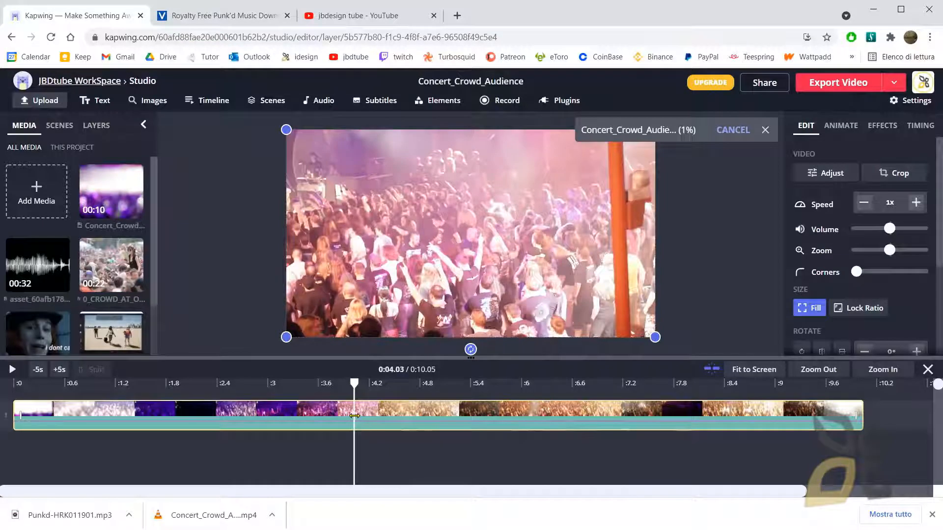
click(932, 516)
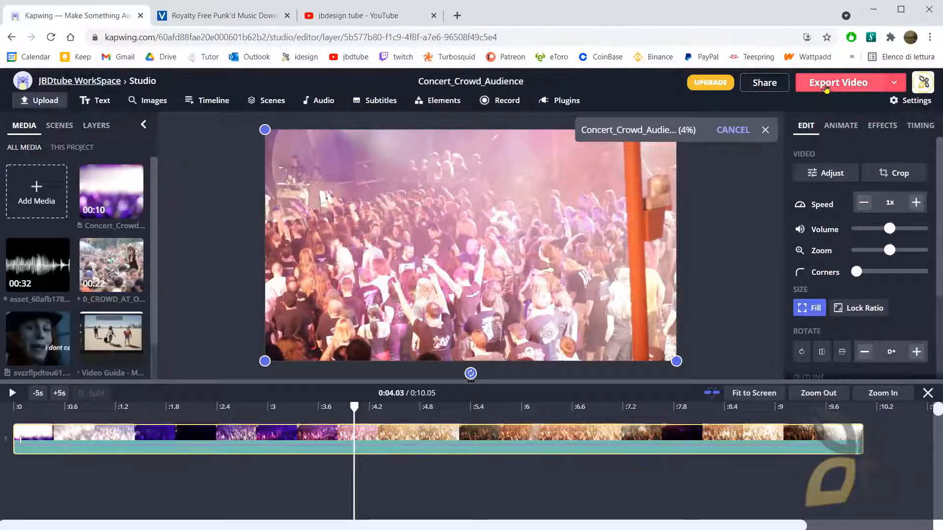
click(765, 131)
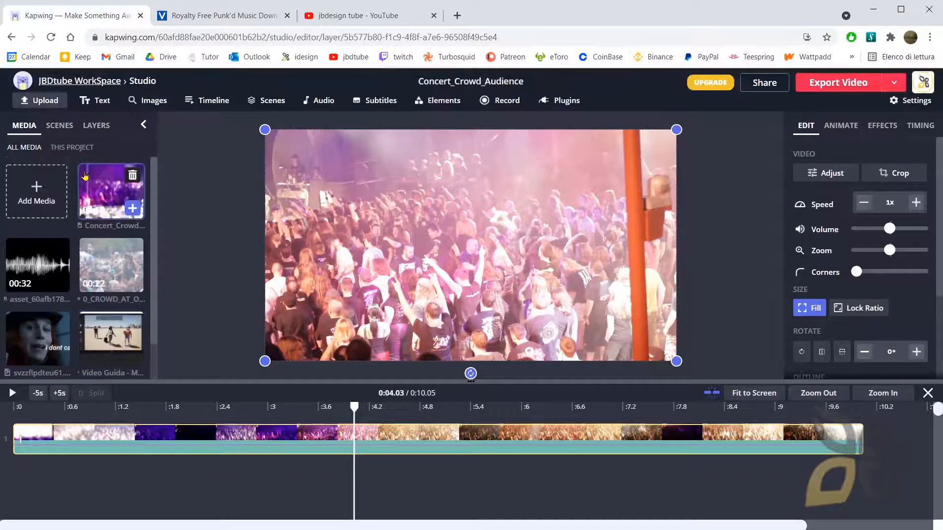
- Show only this project's media, upload the Punkd-HRK011901 audio file and add it to the timeline
click(72, 150)
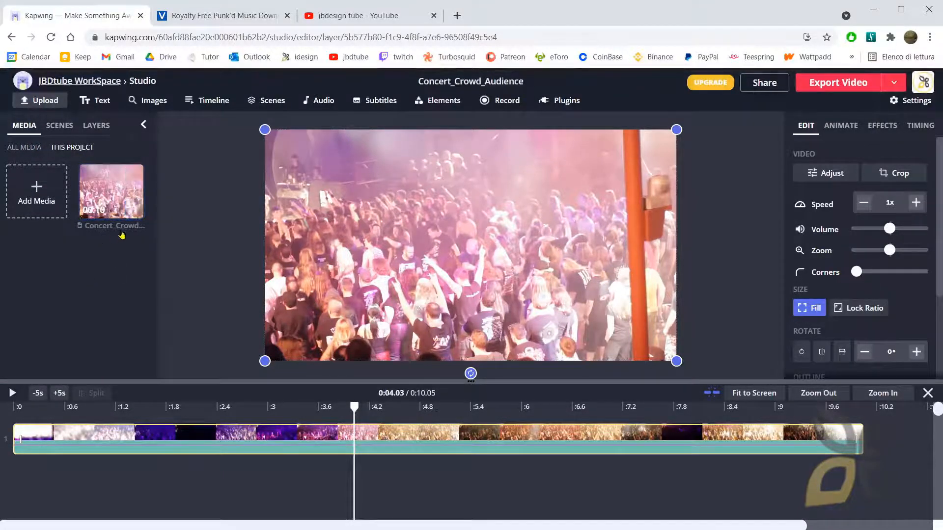
click(38, 194)
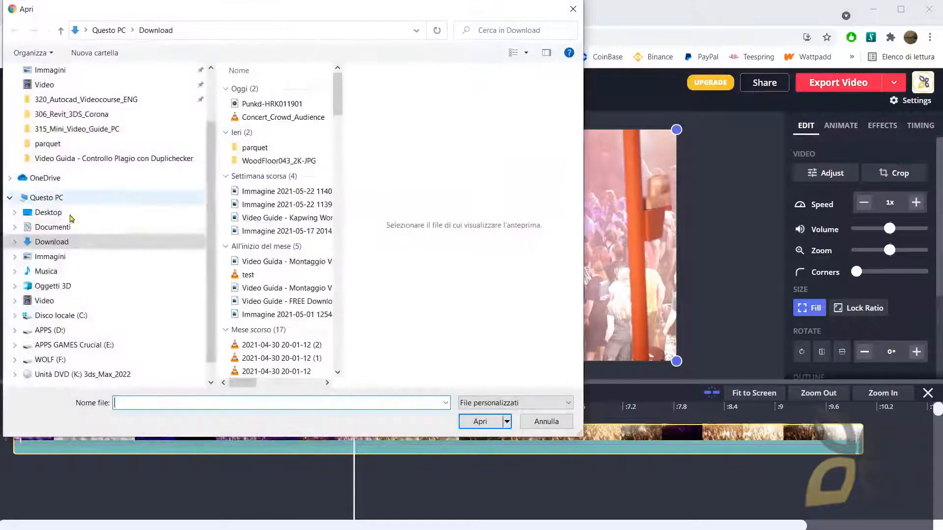
click(271, 118)
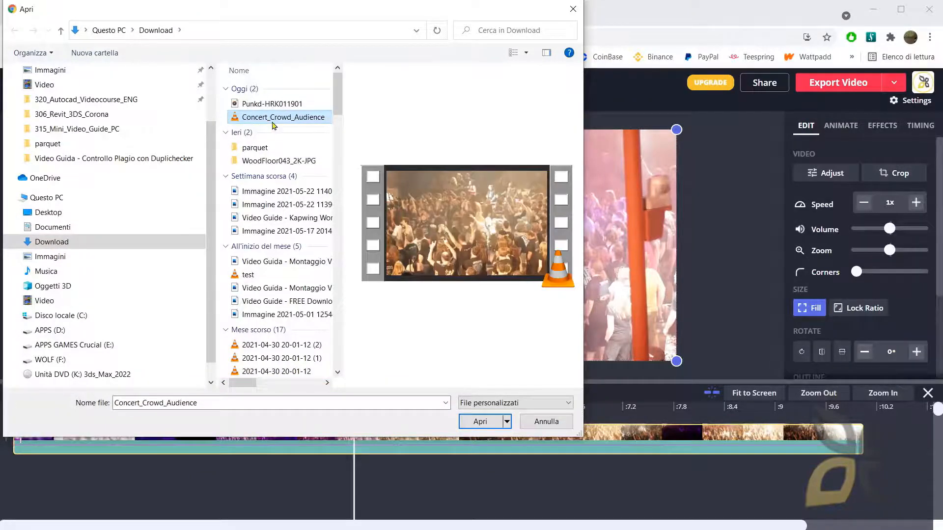
click(260, 105)
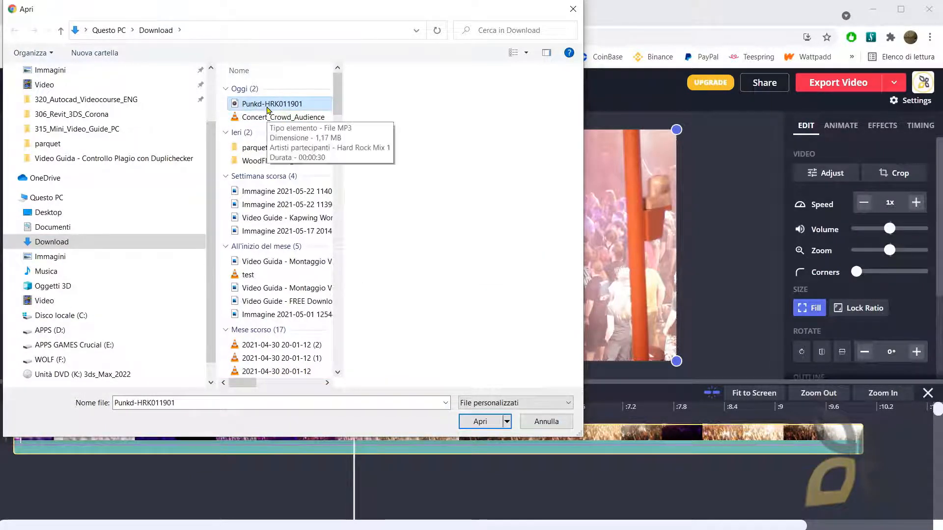
click(472, 423)
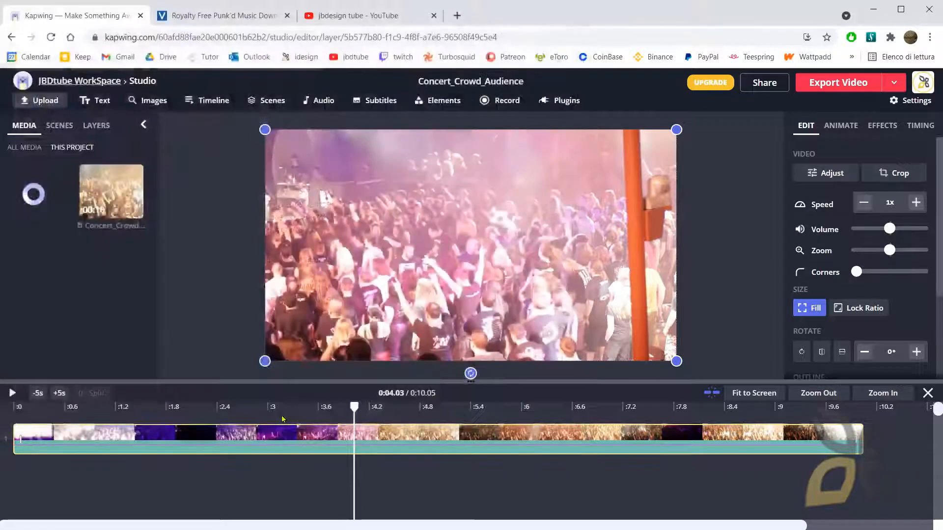
mouse_move(50, 287)
mouse_move(107, 206)
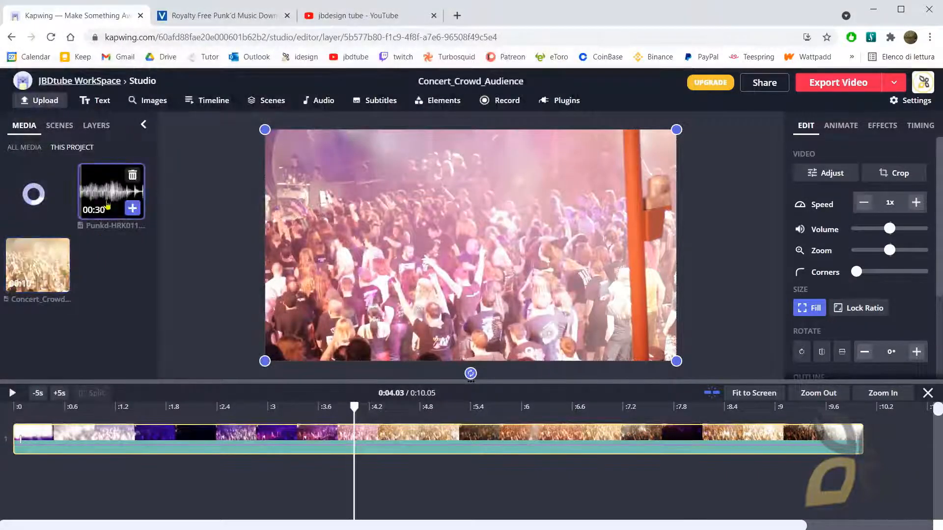
click(132, 209)
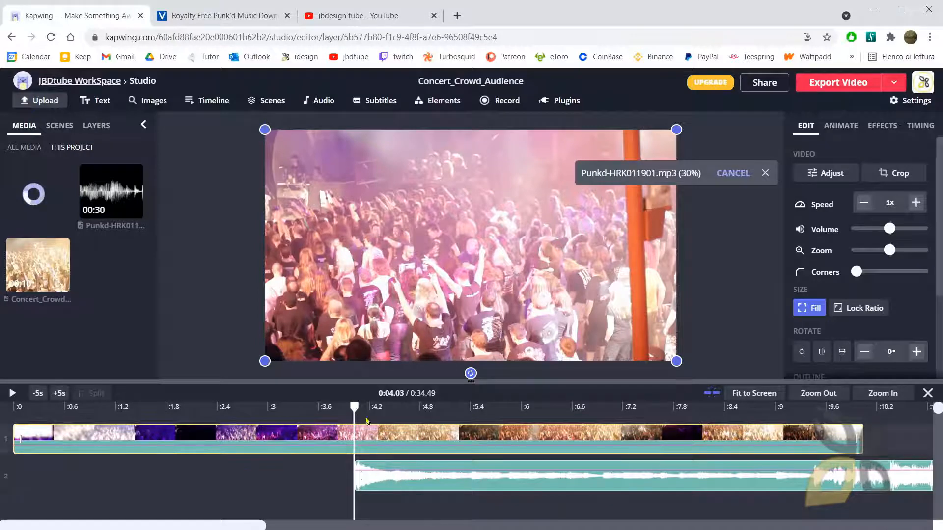
- Move the Punkd-HRK011901 audio layer so that it starts at 0:00 on the timeline
drag(354, 407, 280, 418)
click(270, 415)
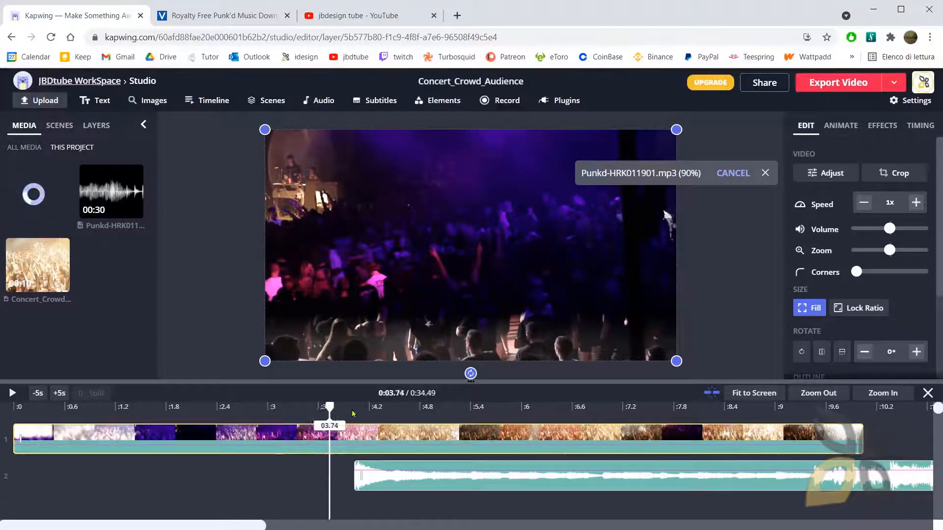
drag(329, 407, 311, 406)
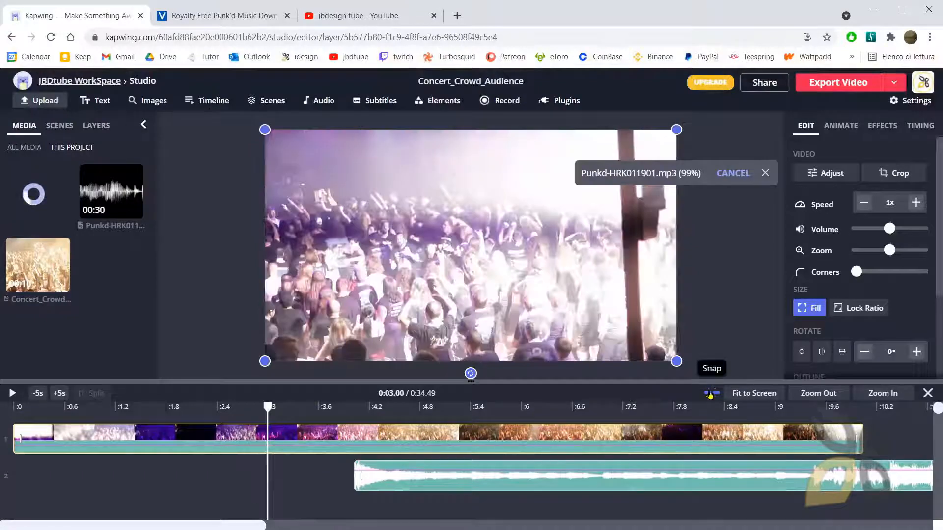
click(375, 488)
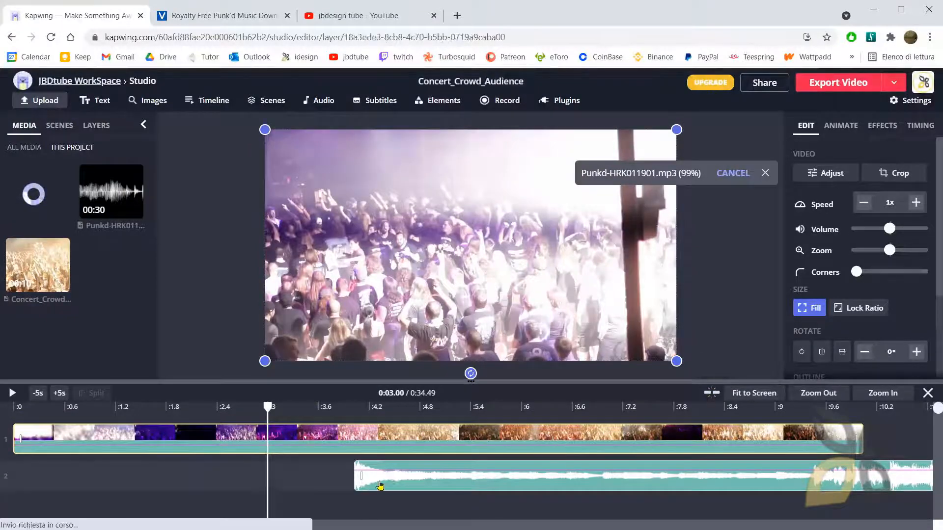
drag(374, 487, 144, 474)
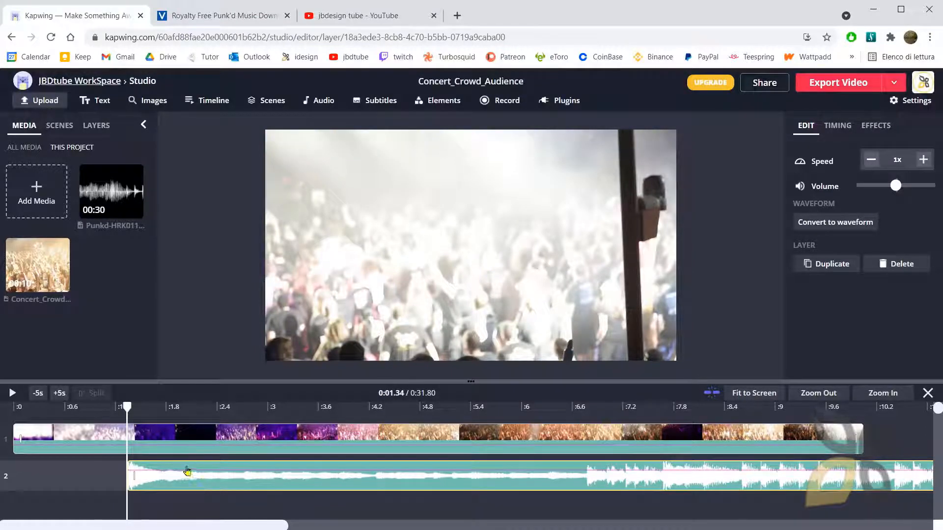
drag(187, 471, 219, 489)
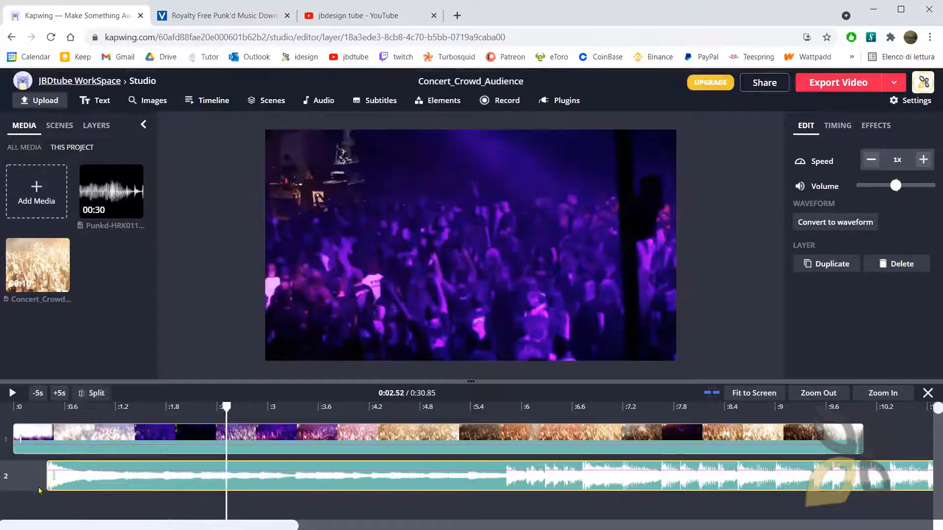
drag(62, 477, 15, 479)
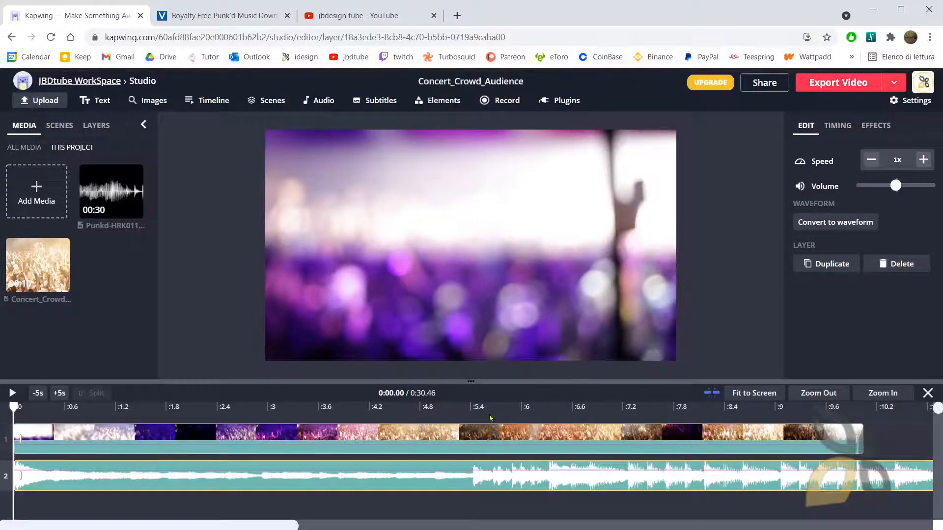
- Trim the concert clip to run from 1.45 s to 8.25 s and shift it back to the timeline's start
drag(860, 441, 710, 441)
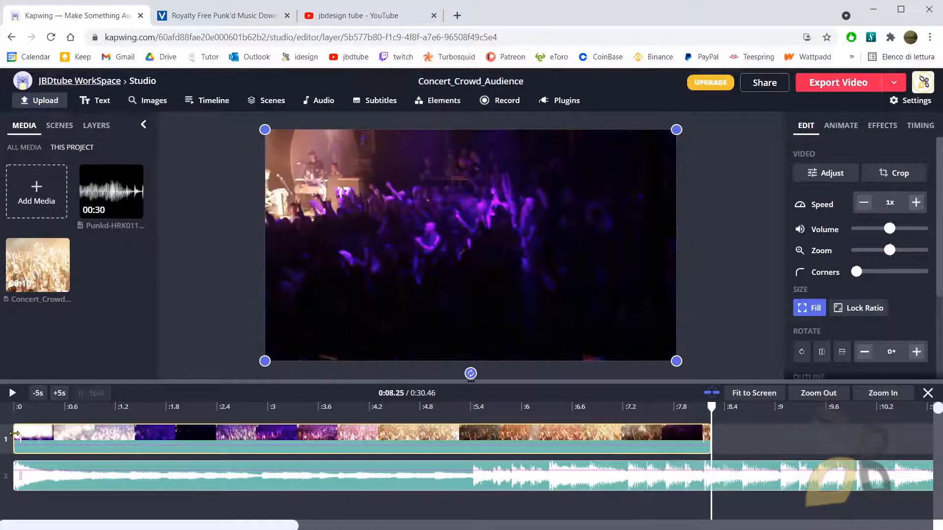
drag(15, 439, 137, 440)
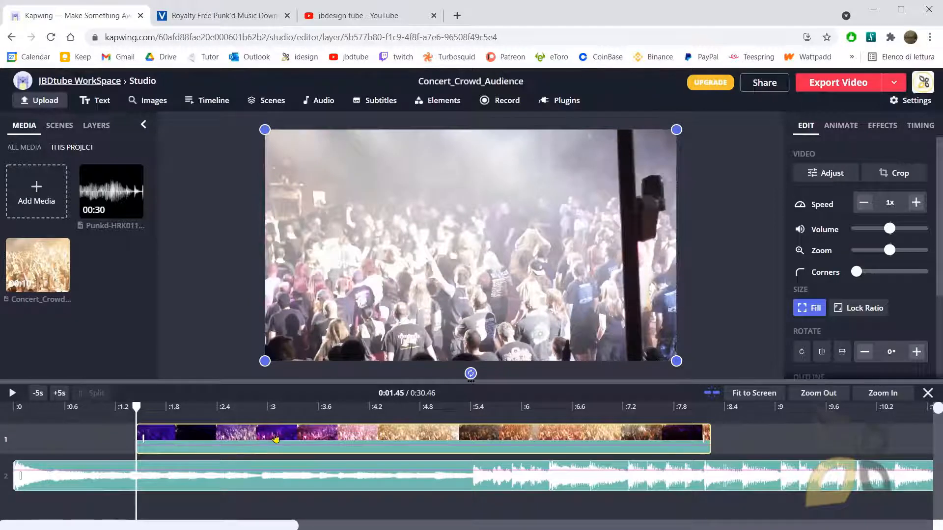
drag(330, 445, 226, 444)
- Extend the trimmed end of the concert clip to 8.60 s on the timeline
drag(13, 407, 524, 407)
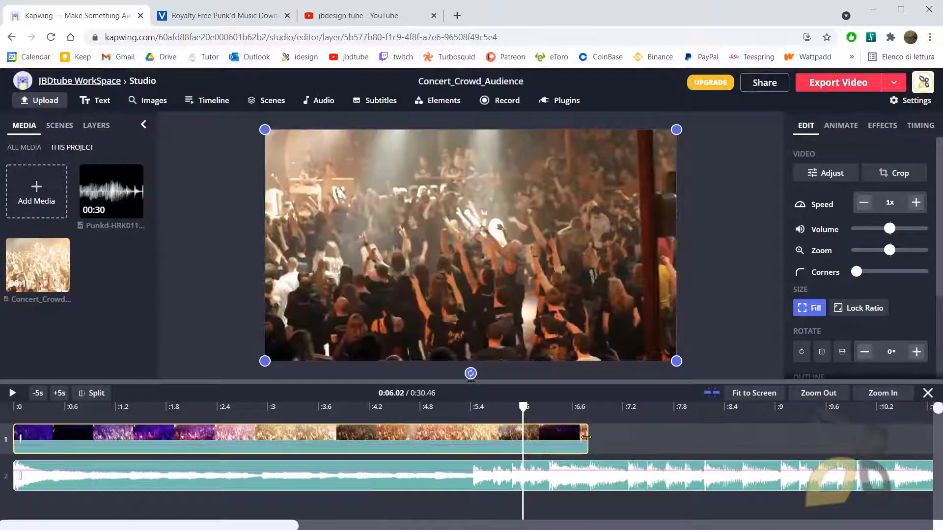
drag(586, 438, 739, 437)
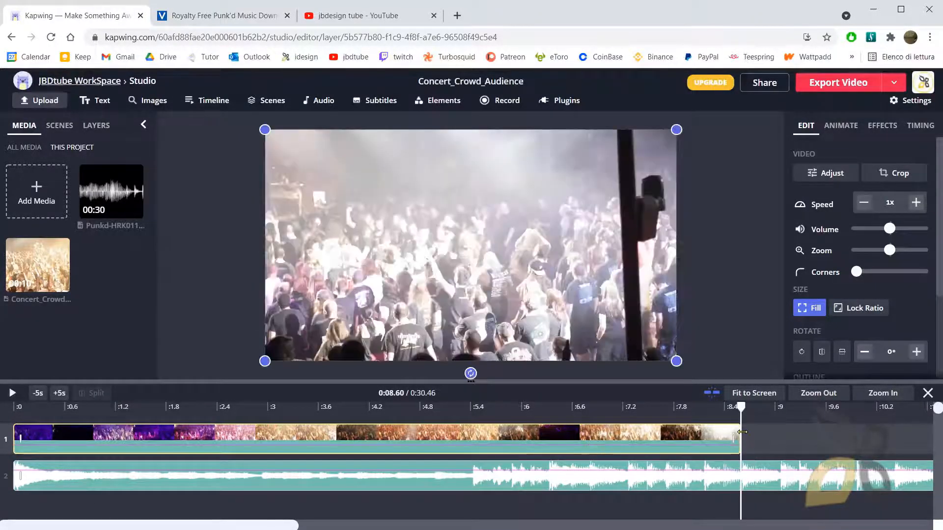
- Split the concert clip at 1.12 s and again at 6.60 s
click(108, 417)
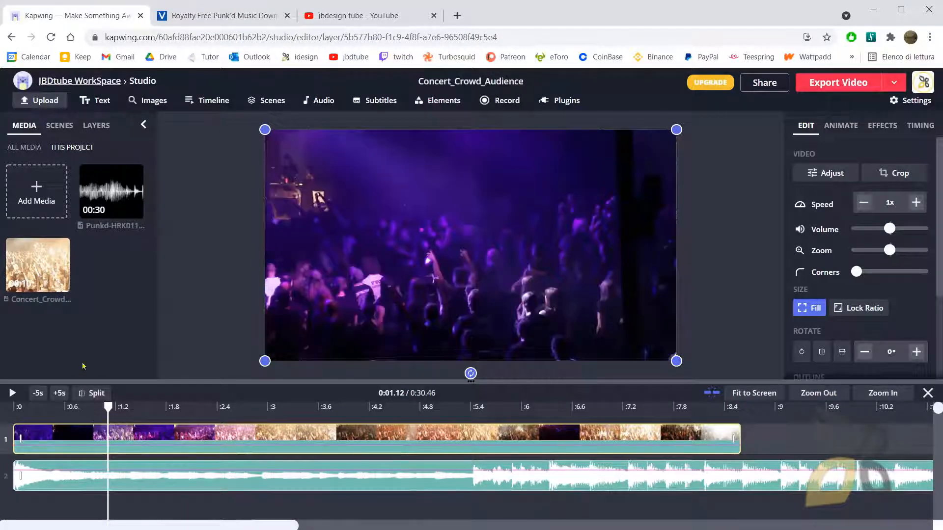
click(91, 394)
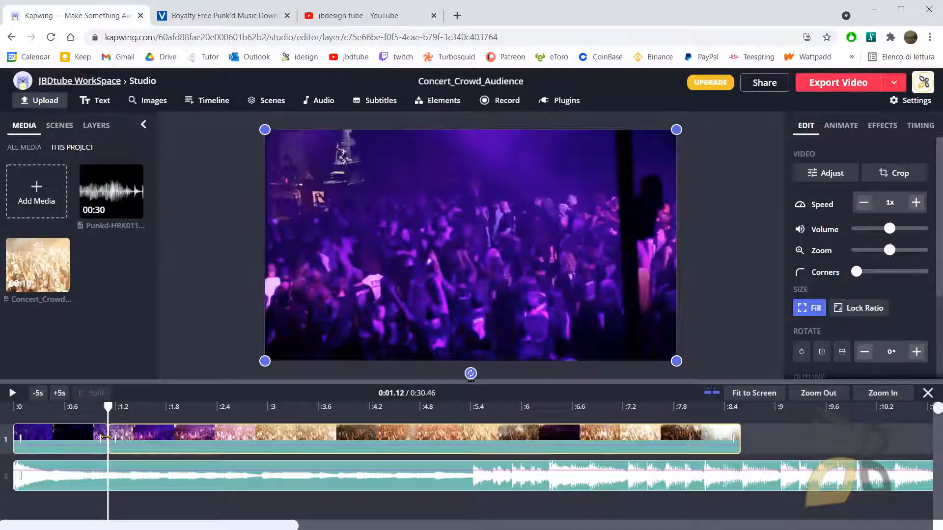
click(581, 410)
click(462, 447)
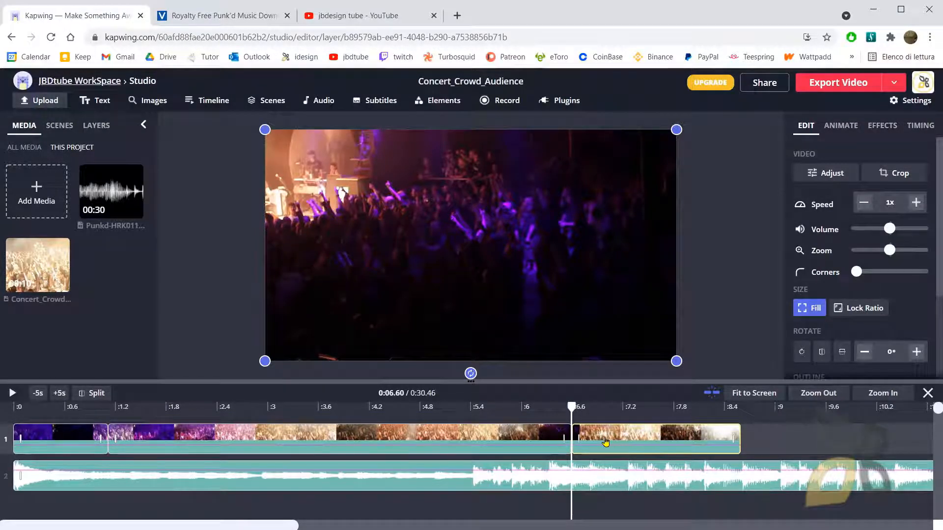
- Delete the last and first pieces of the split concert clip, keeping only the middle piece
key(Delete)
click(64, 438)
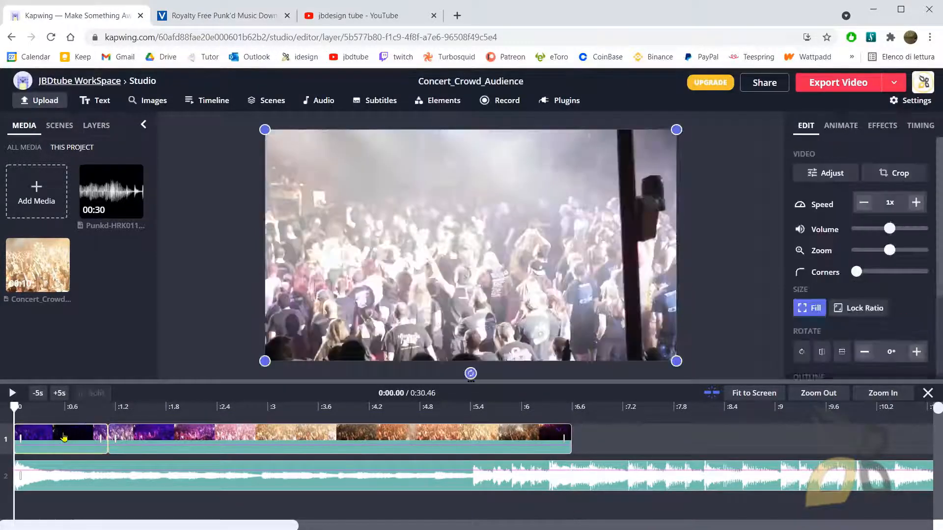
key(Delete)
- Trim the start of the remaining concert clip to 2.71 s and move it to the timeline's start
drag(68, 411, 248, 412)
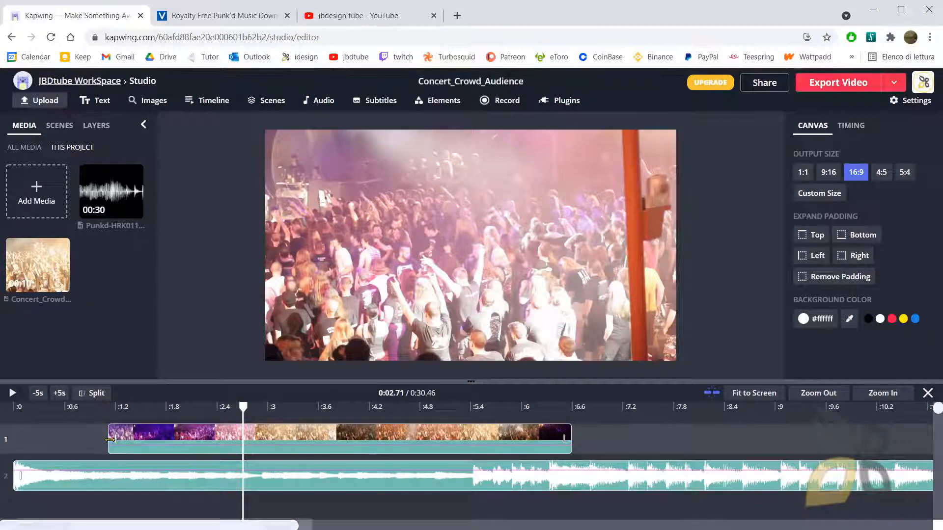
drag(106, 448, 278, 408)
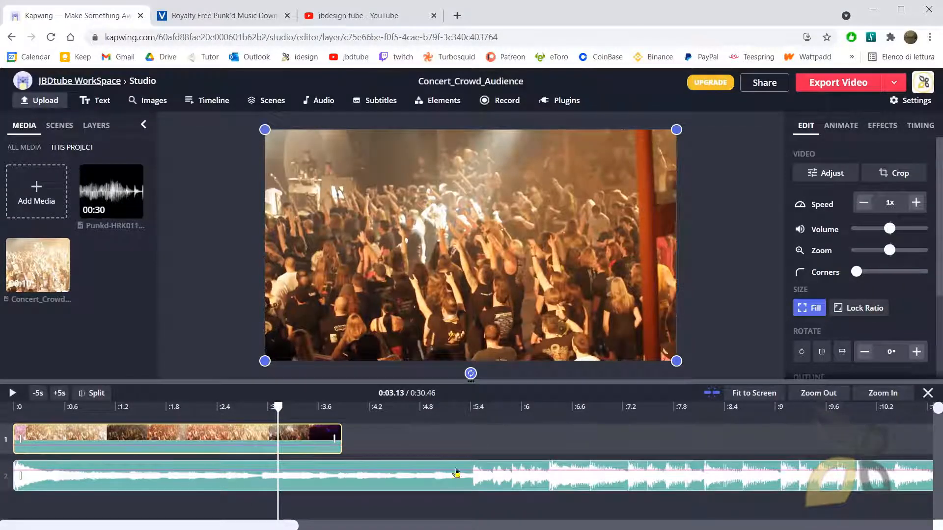
- Trim the quiet intro off the music layer and start the remaining audio at 0:00
click(483, 491)
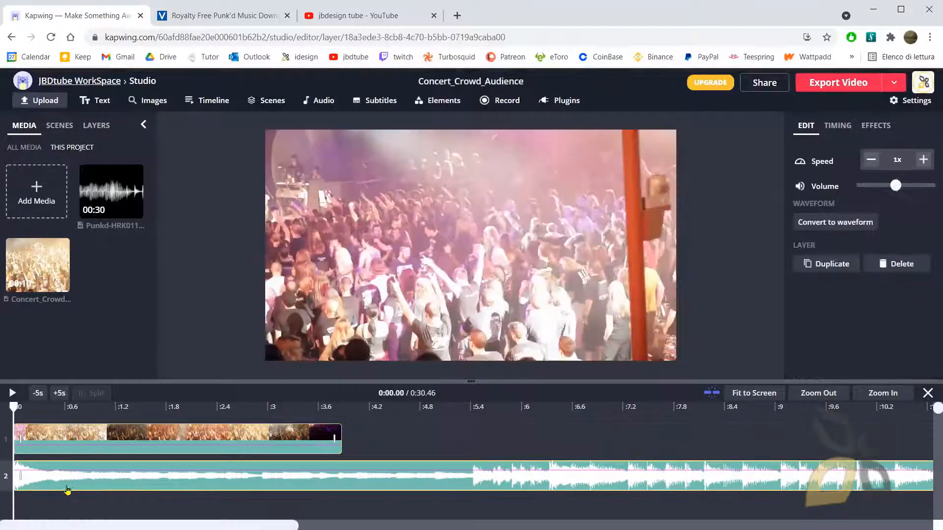
mouse_move(19, 480)
mouse_down()
mouse_move(505, 480)
mouse_move(20, 480)
mouse_up()
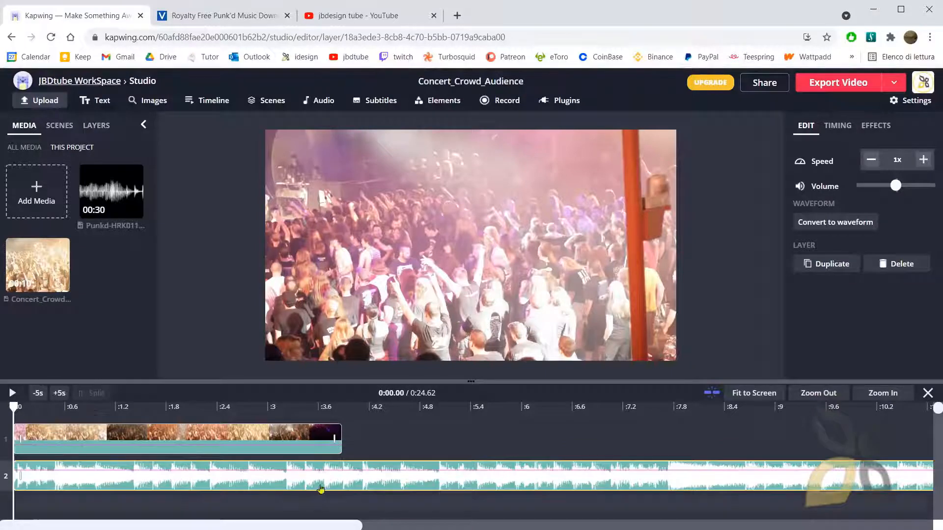
- Cut off the music after 4.42 s with a split, and shorten the remainder to end with the concert clip at 3.88 s
click(344, 422)
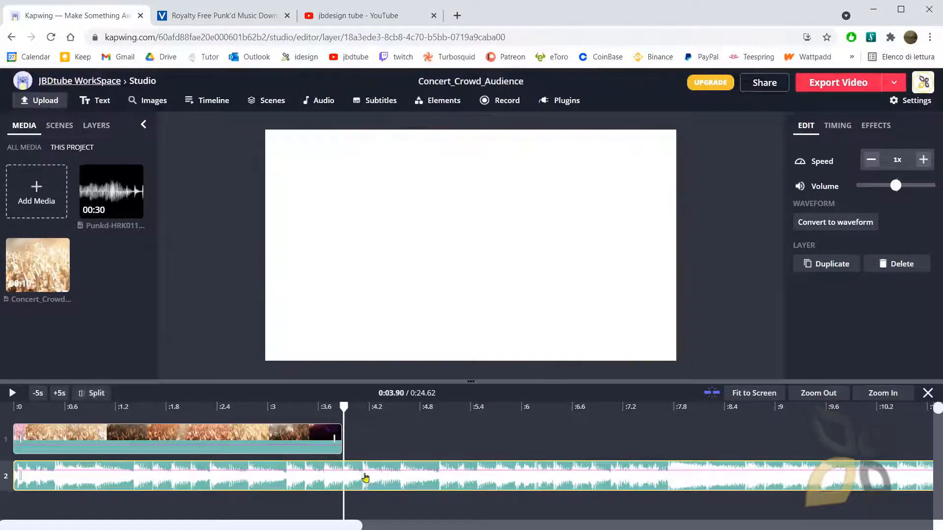
drag(344, 411, 372, 414)
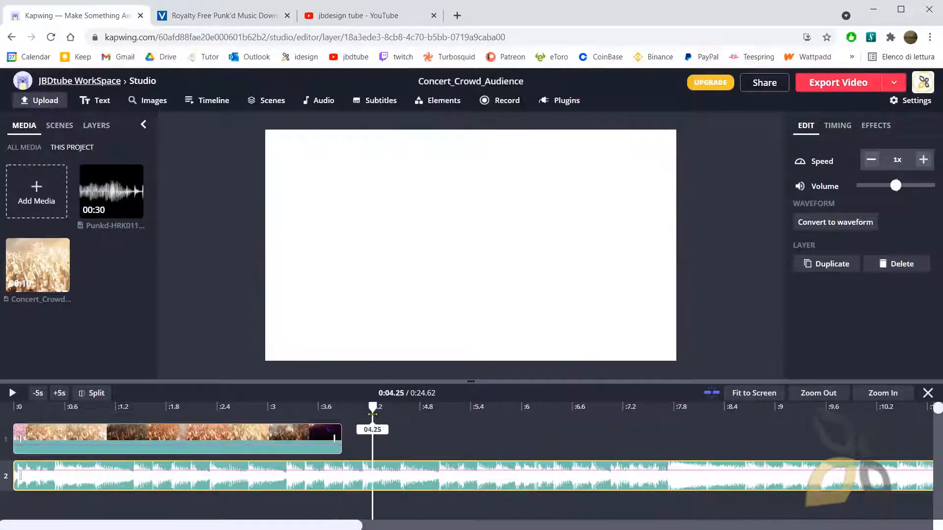
click(182, 416)
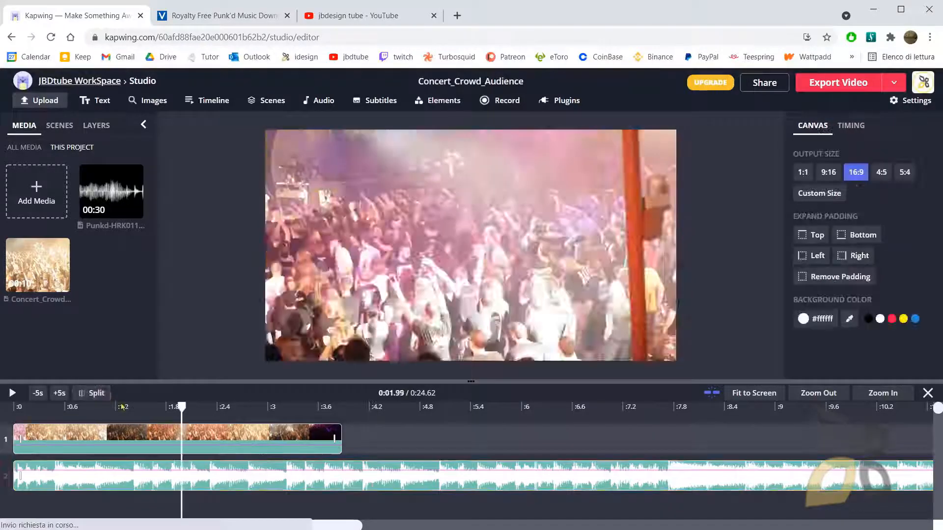
click(357, 470)
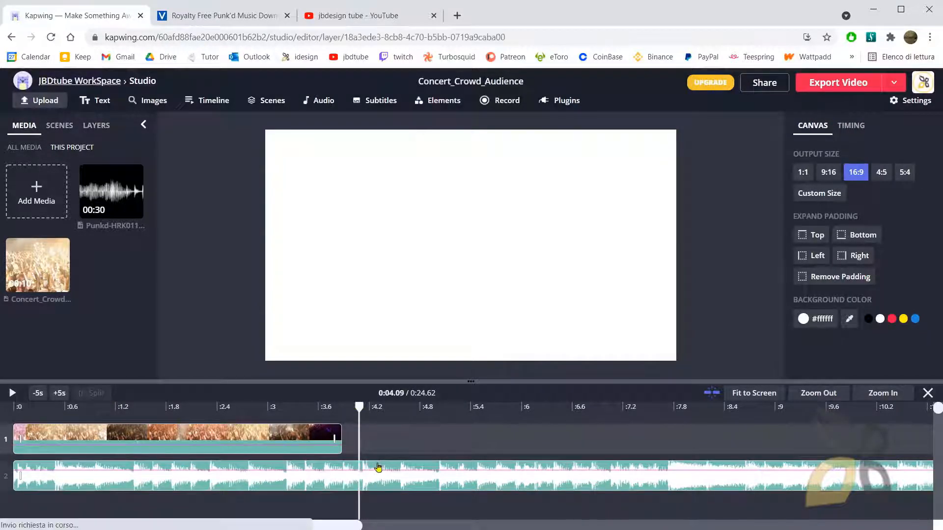
drag(13, 406, 388, 407)
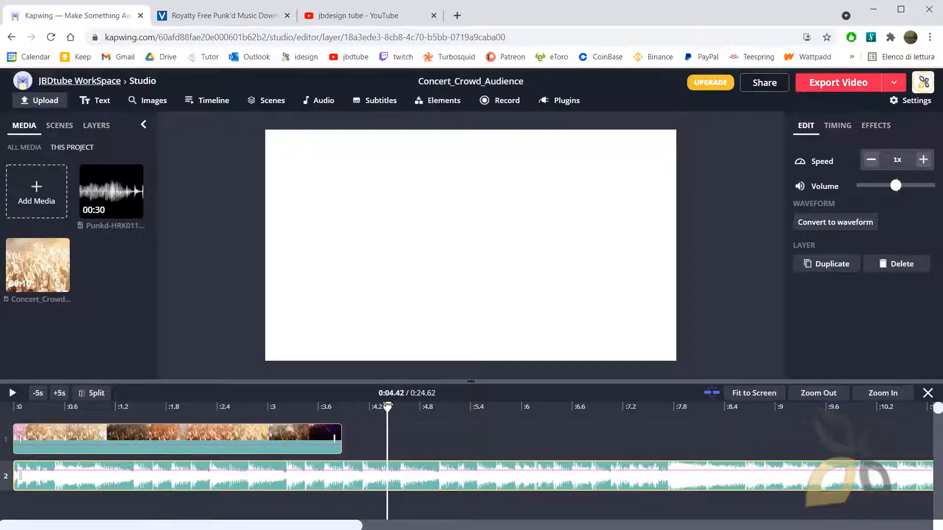
click(91, 393)
click(411, 487)
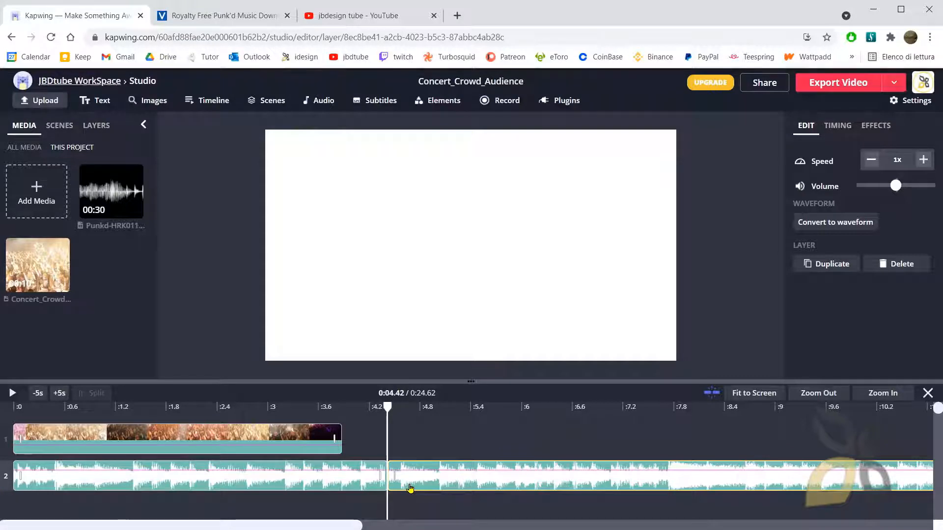
key(Delete)
drag(387, 481, 336, 484)
- Scrub through the shortened edit and play it back to check picture and music together
drag(341, 408, 318, 408)
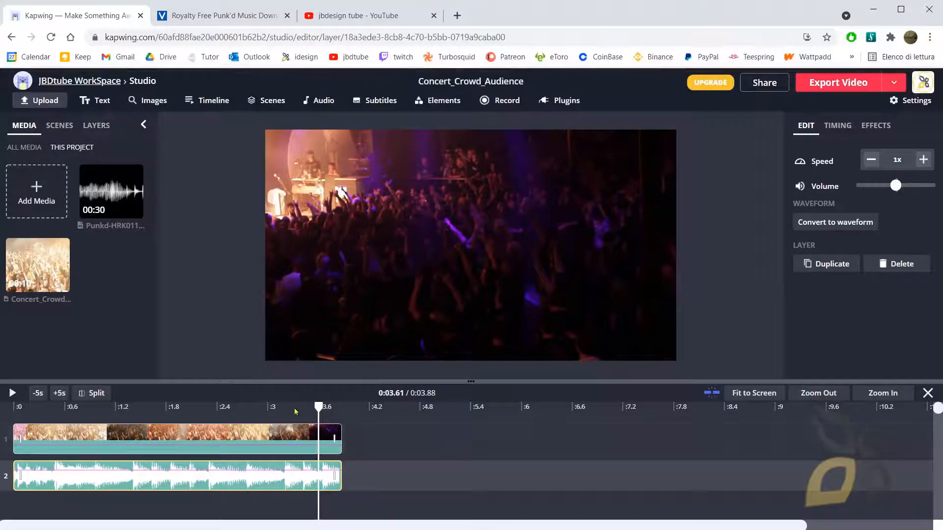
drag(318, 407, 119, 405)
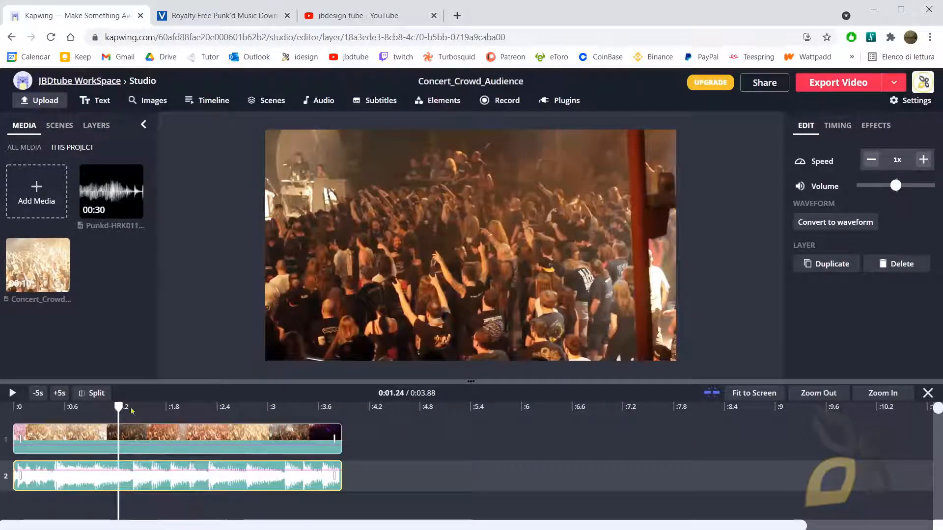
key(space)
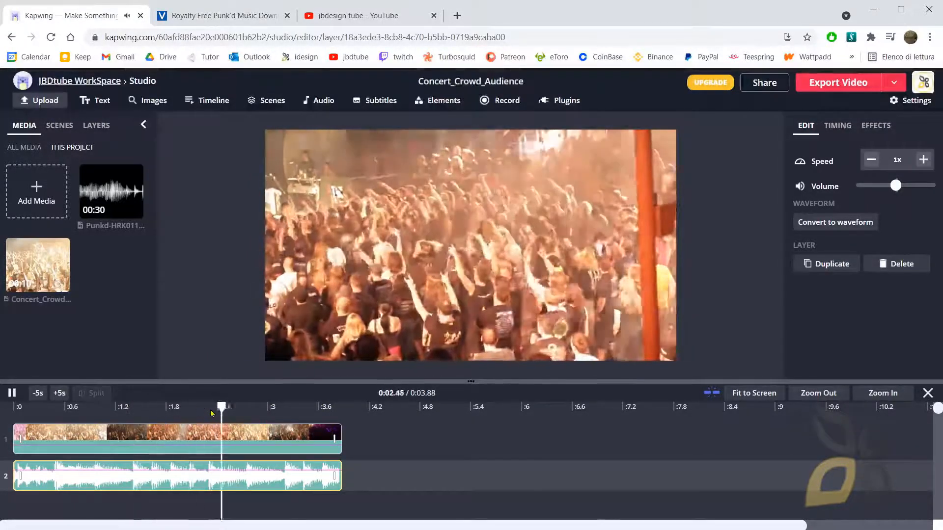
key(space)
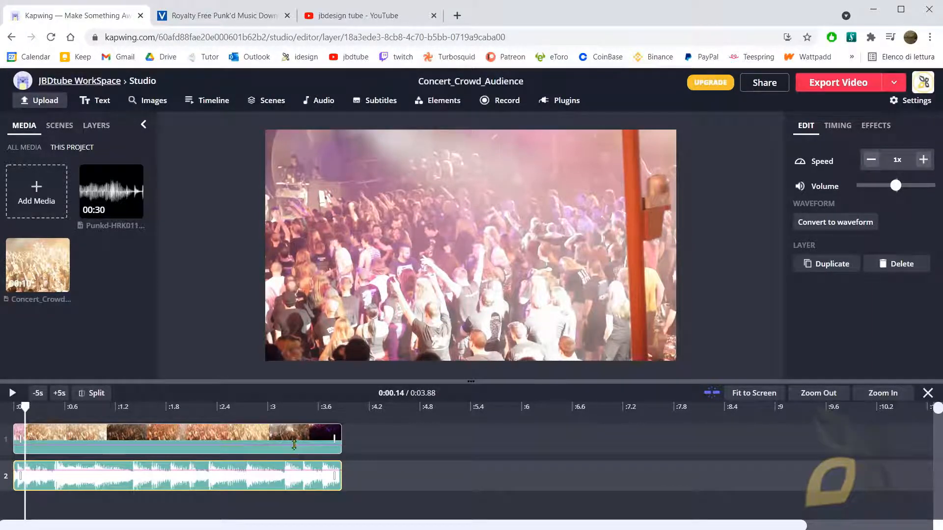
- Mute the concert clip by lowering its volume to zero
click(104, 445)
drag(99, 446, 104, 446)
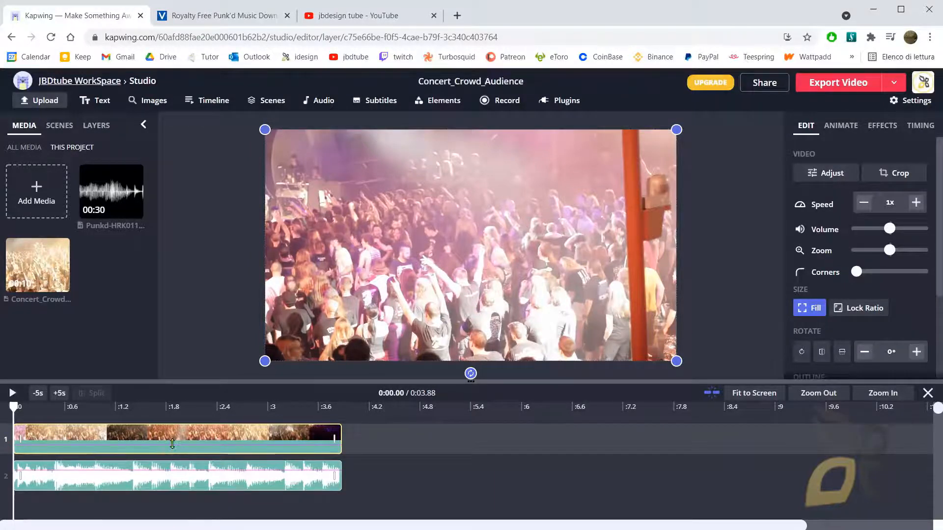
drag(173, 444, 163, 451)
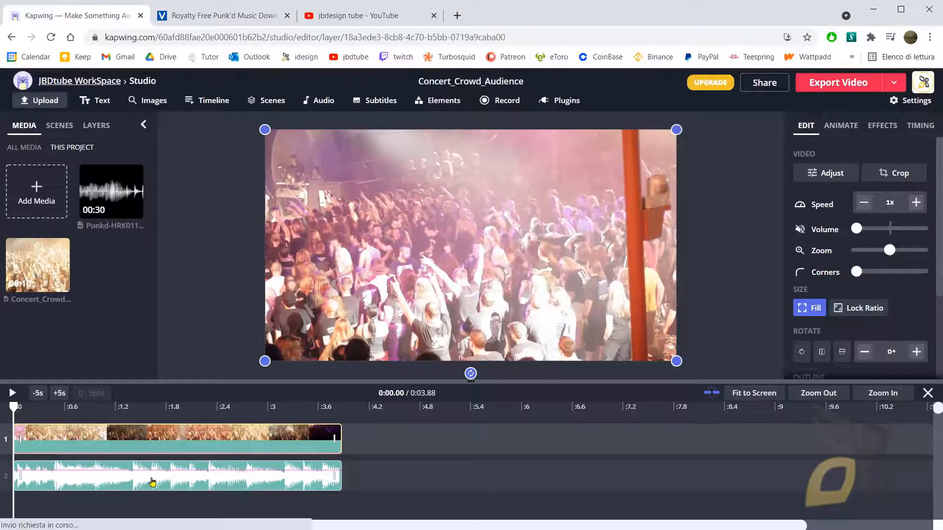
- Lower the music layer's volume to about 54%
click(152, 480)
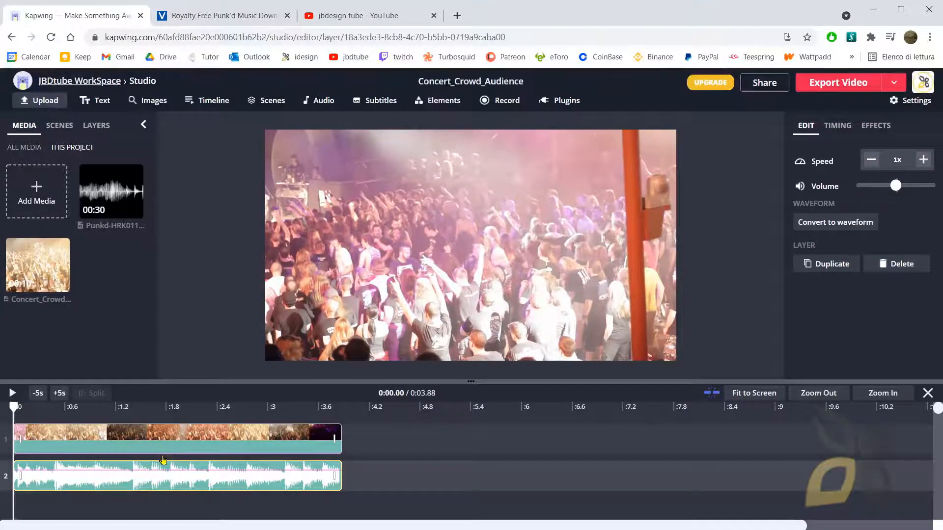
drag(165, 453, 165, 484)
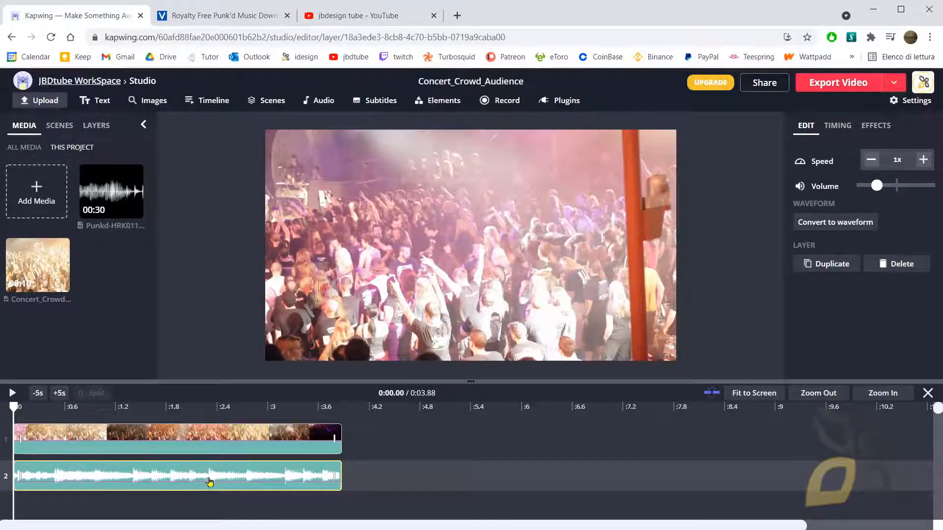
mouse_move(214, 481)
mouse_down()
mouse_move(226, 484)
mouse_move(228, 468)
mouse_move(232, 483)
mouse_up()
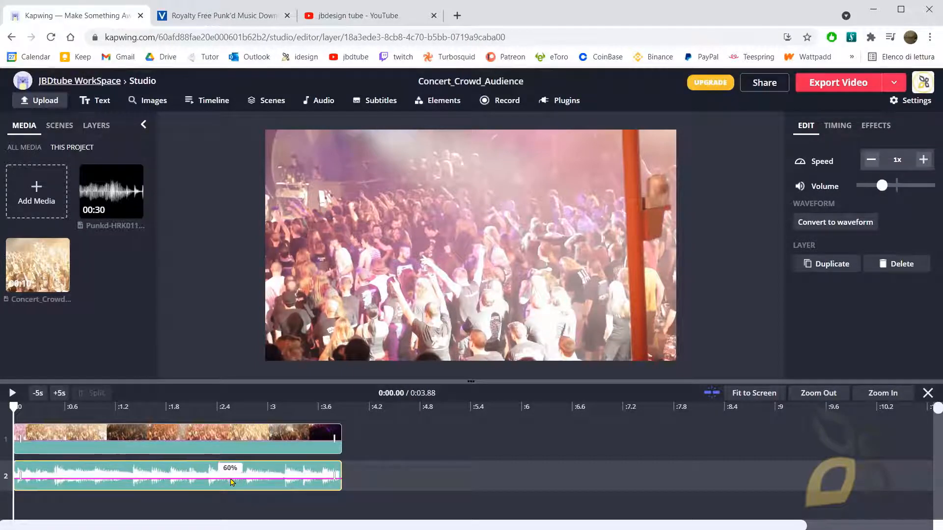
- Raise the concert clip's volume to slightly above its default level
click(151, 444)
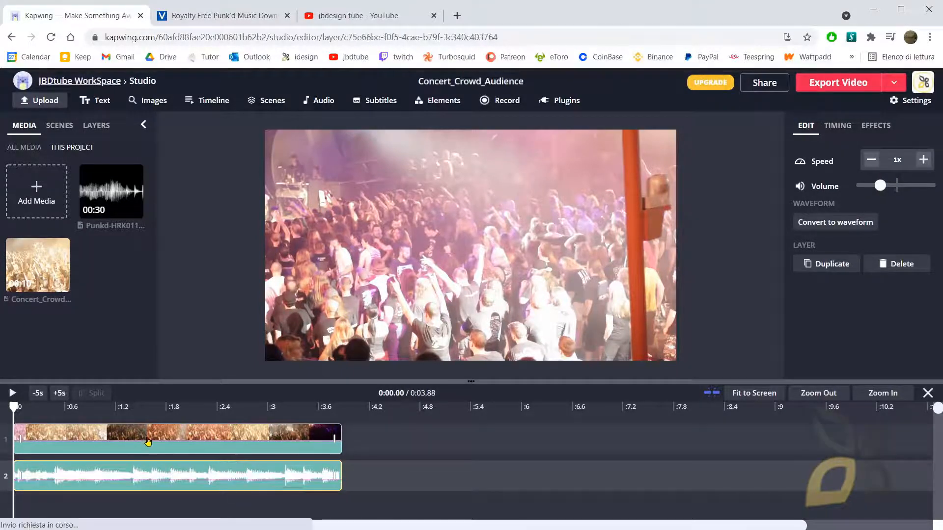
drag(165, 440, 165, 445)
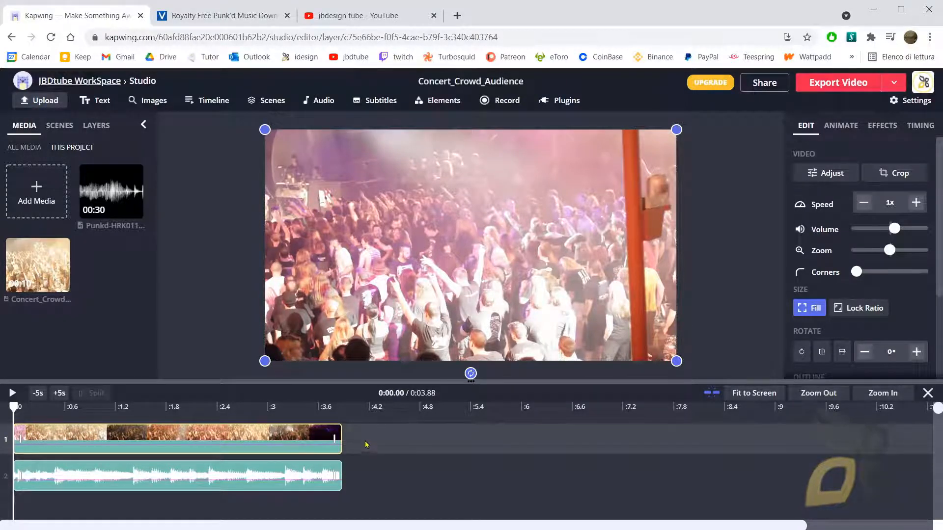
- Select the concert clip and music layer together and move both to start at 1.84 s on the timeline
drag(373, 430, 263, 479)
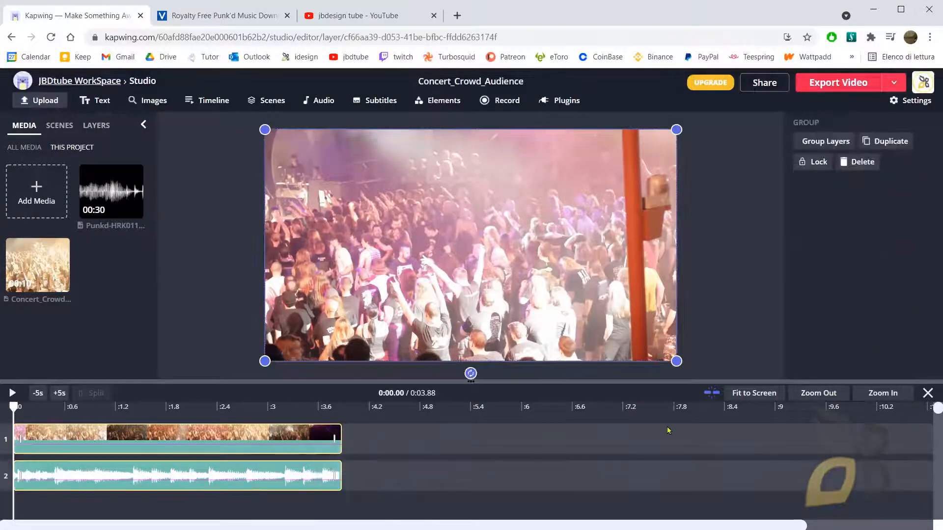
drag(272, 438, 415, 436)
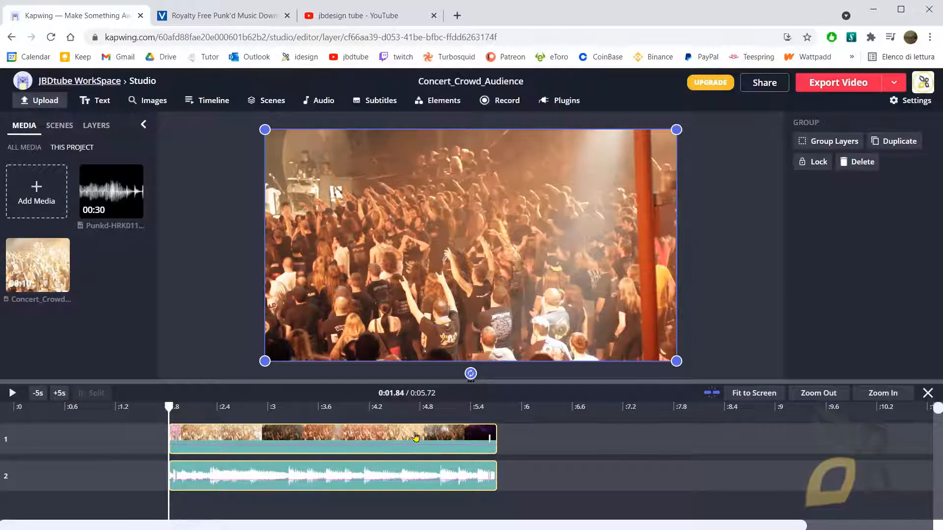
click(524, 442)
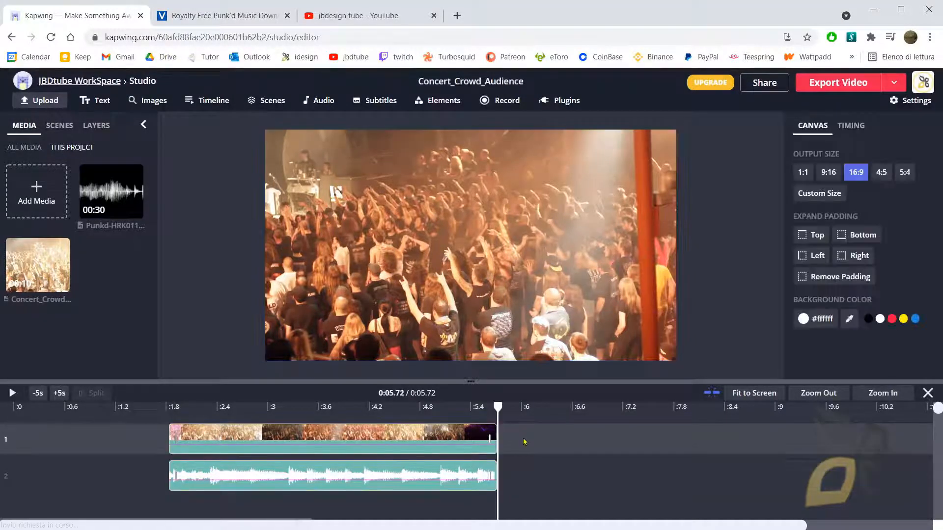
click(379, 420)
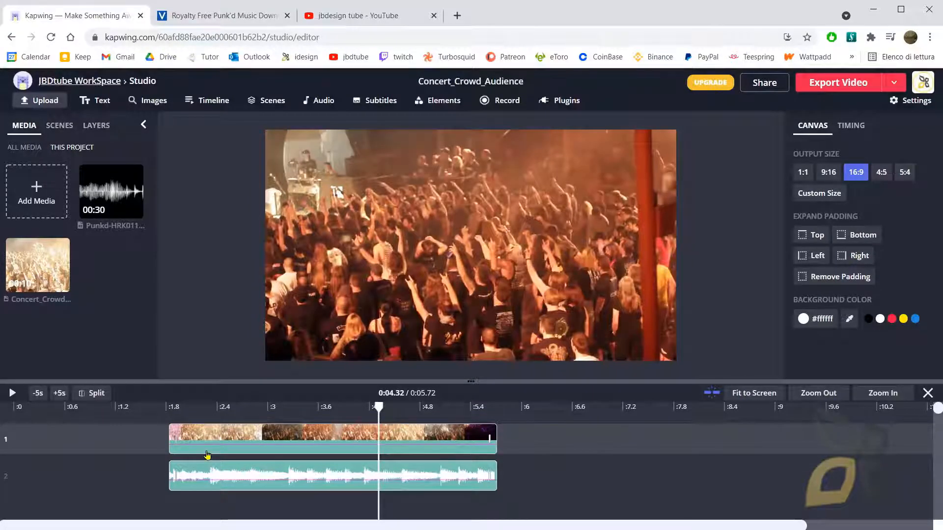
- Set the concert clip's volume slightly below default, zoom it out a little and round its corners
click(231, 438)
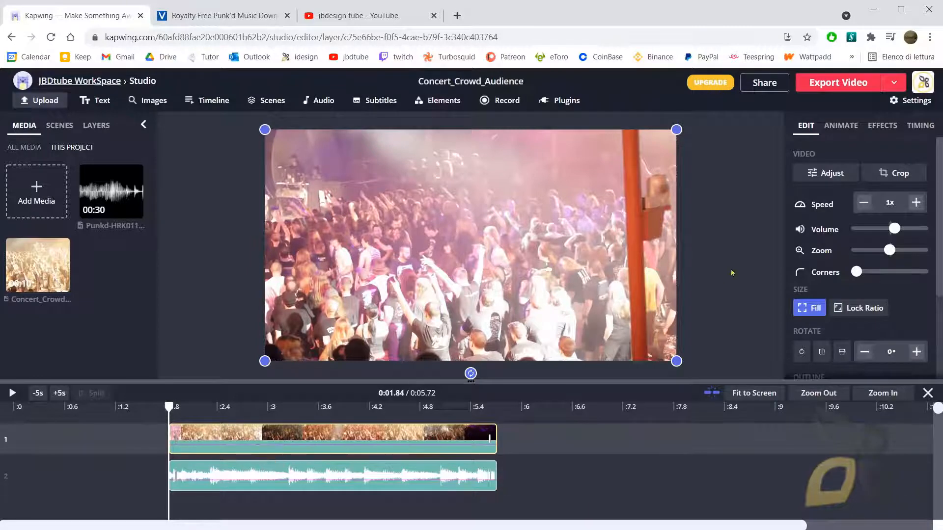
drag(896, 229, 882, 259)
drag(883, 259, 874, 277)
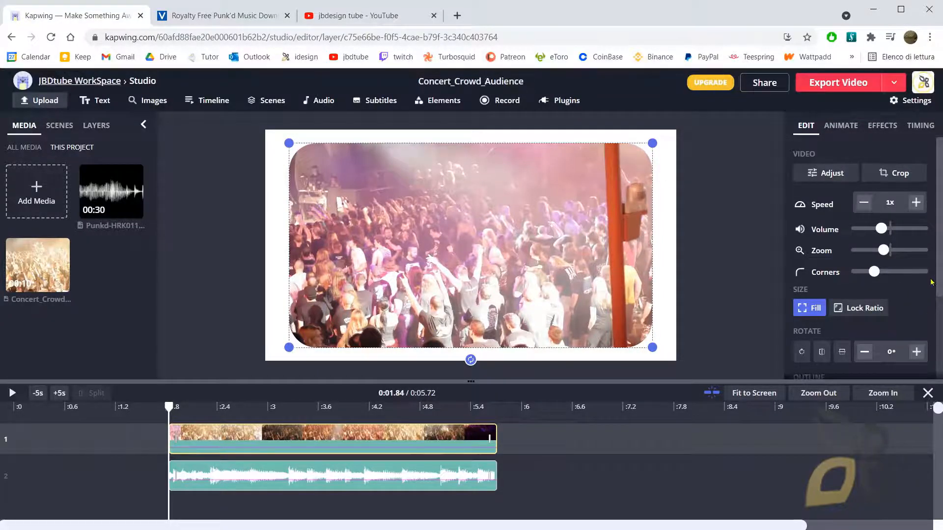
- Give the concert clip a black #000000 outline with a thickness of 11
drag(940, 279, 935, 367)
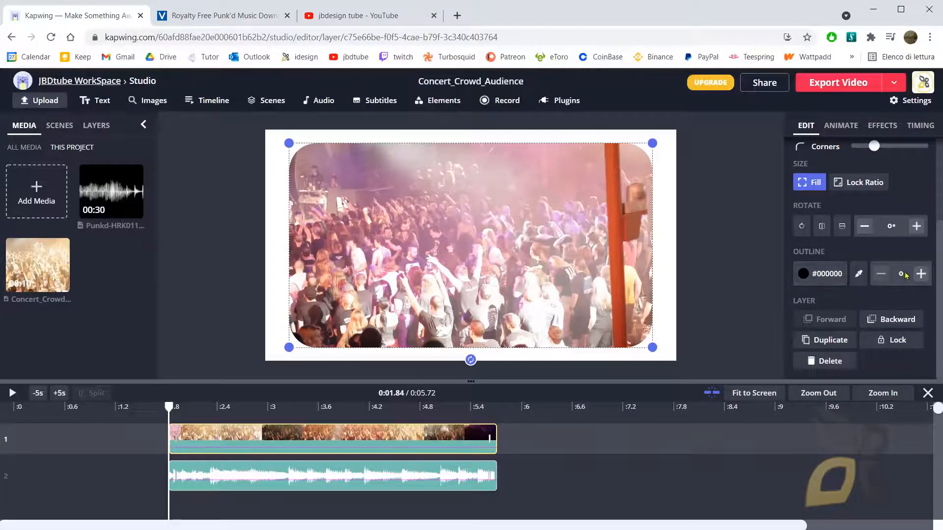
click(921, 274)
click(921, 274)
click(921, 274)
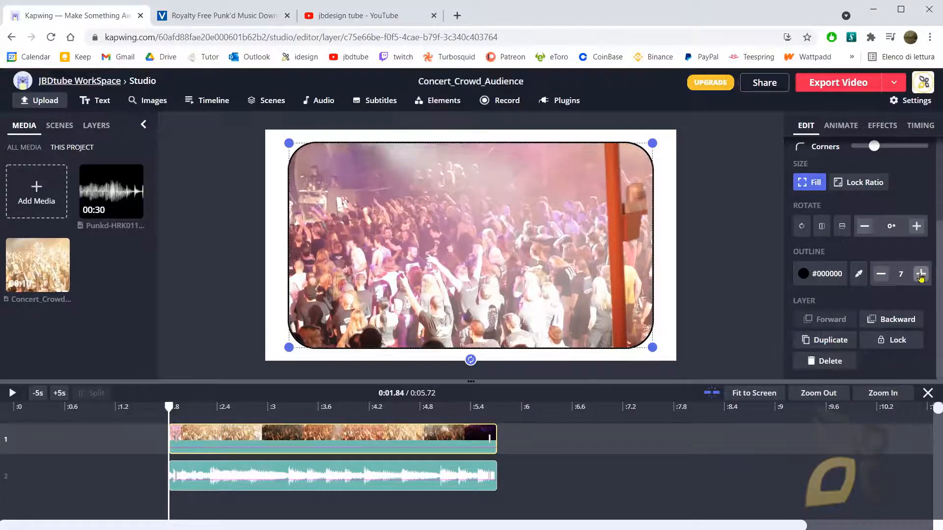
click(921, 275)
click(921, 274)
click(921, 274)
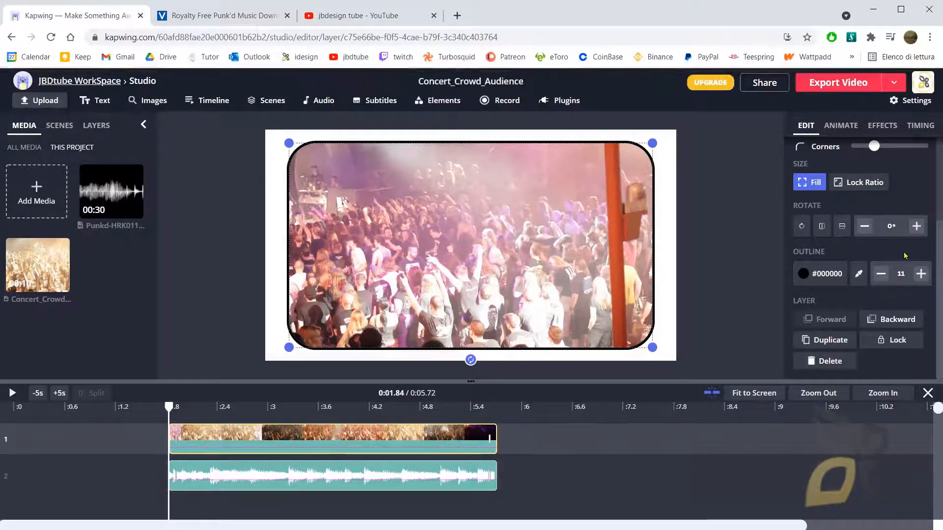
- Lower the music layer's volume to slightly below 54% and leave that layer selected
click(307, 476)
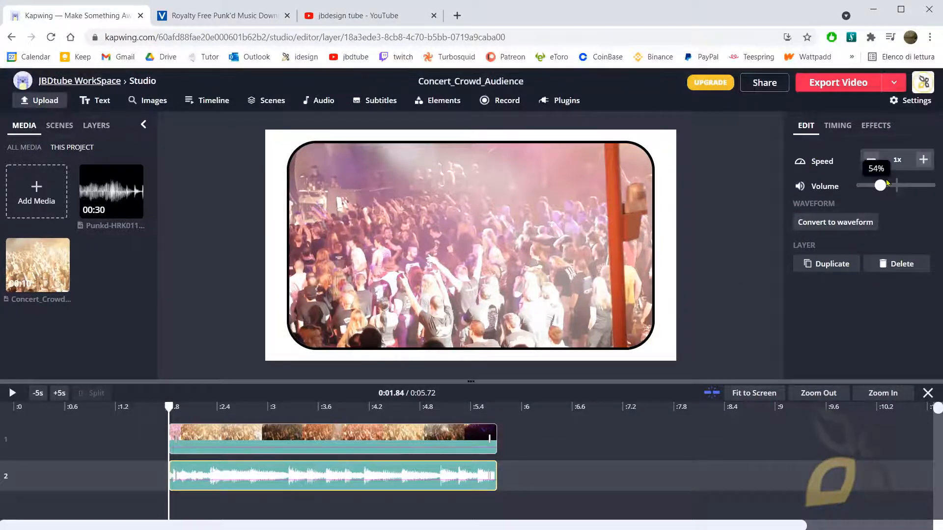
mouse_move(880, 187)
mouse_down()
mouse_move(890, 188)
mouse_move(877, 186)
mouse_up()
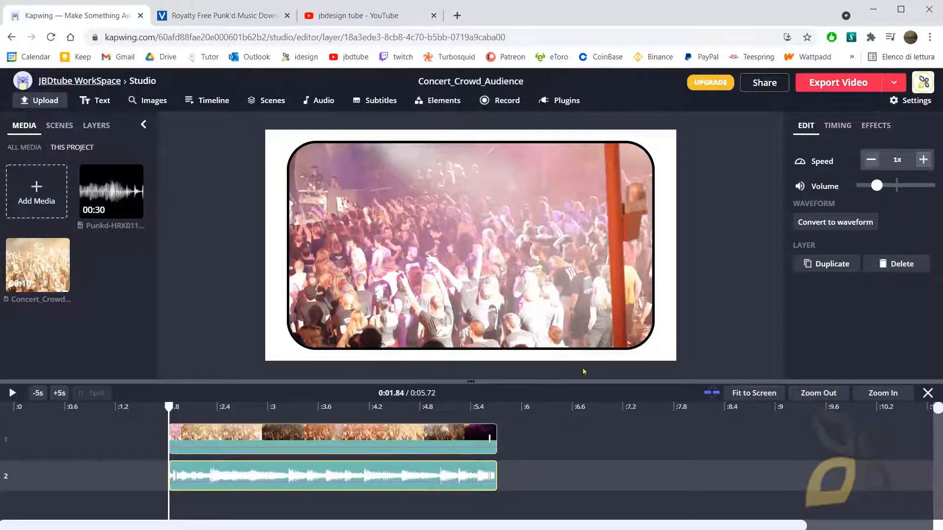
click(377, 441)
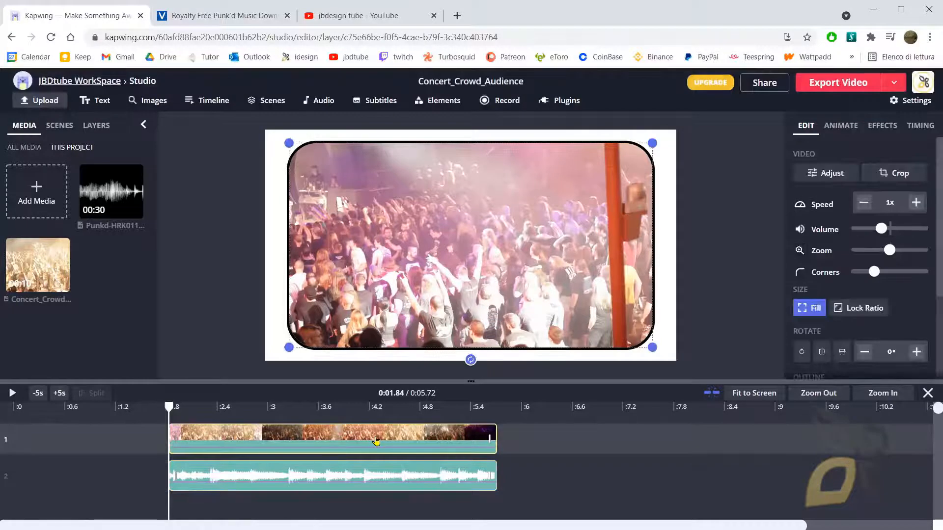
click(408, 465)
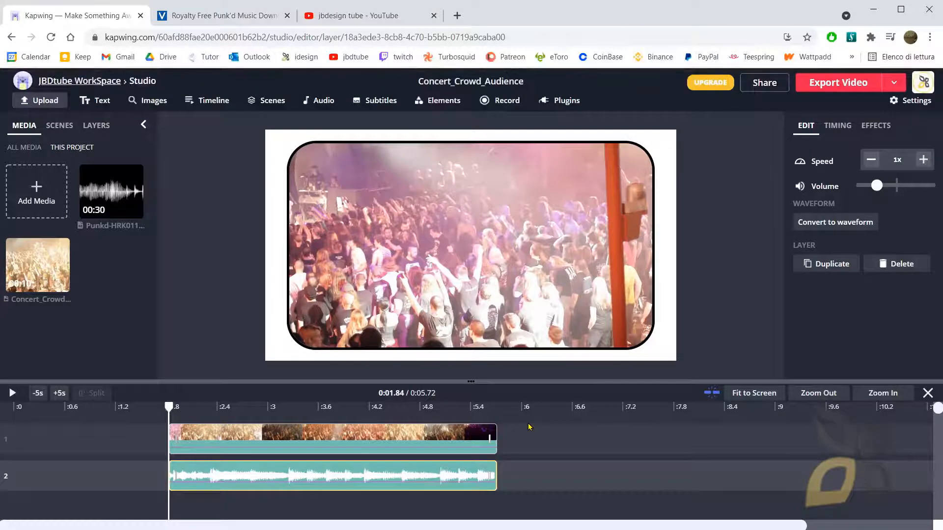
- Add a new scene after the concert scene and set its background colour to black #000000
click(218, 436)
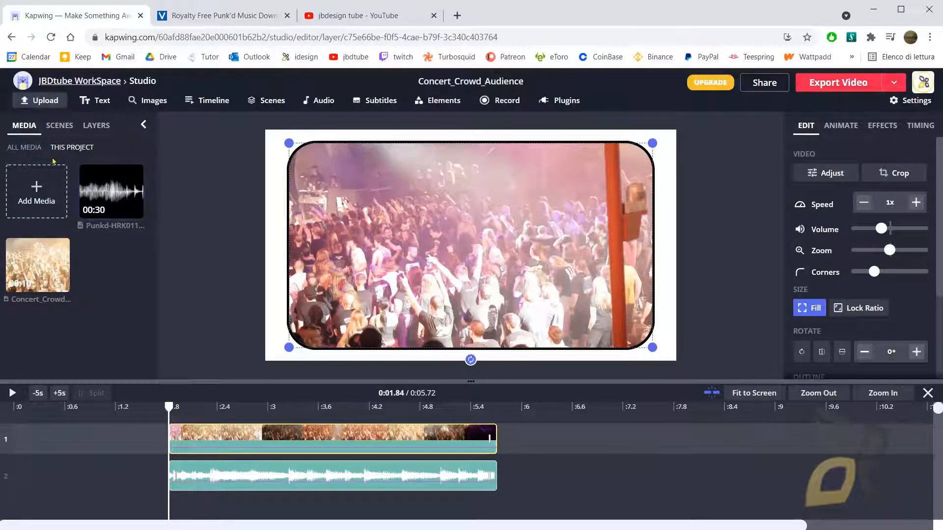
click(24, 148)
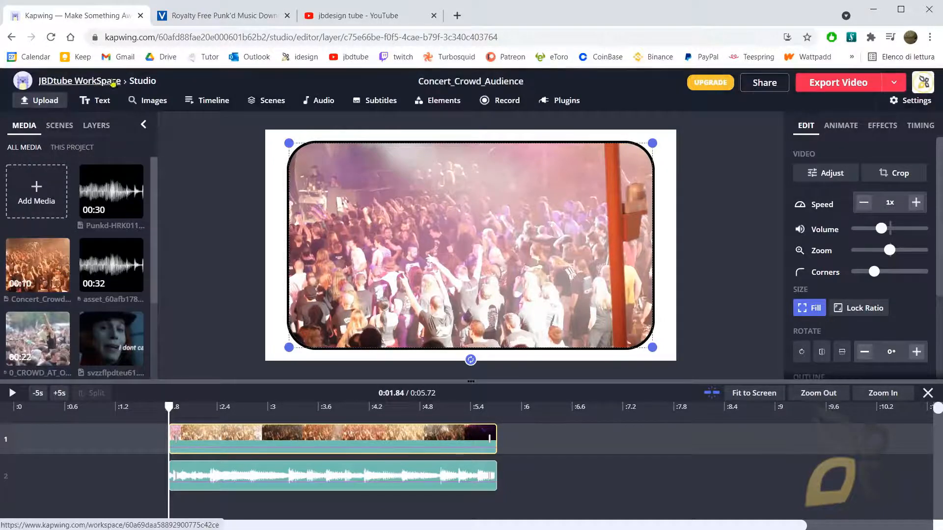
click(65, 129)
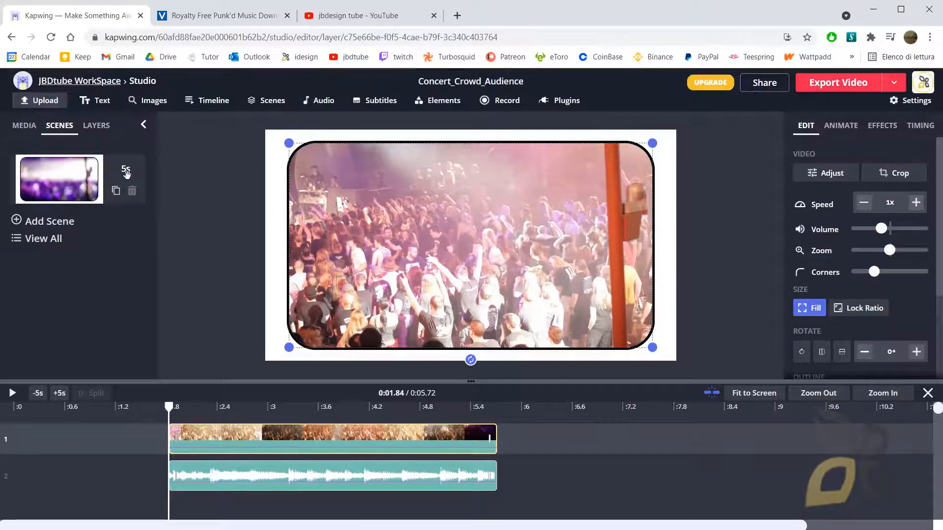
click(61, 221)
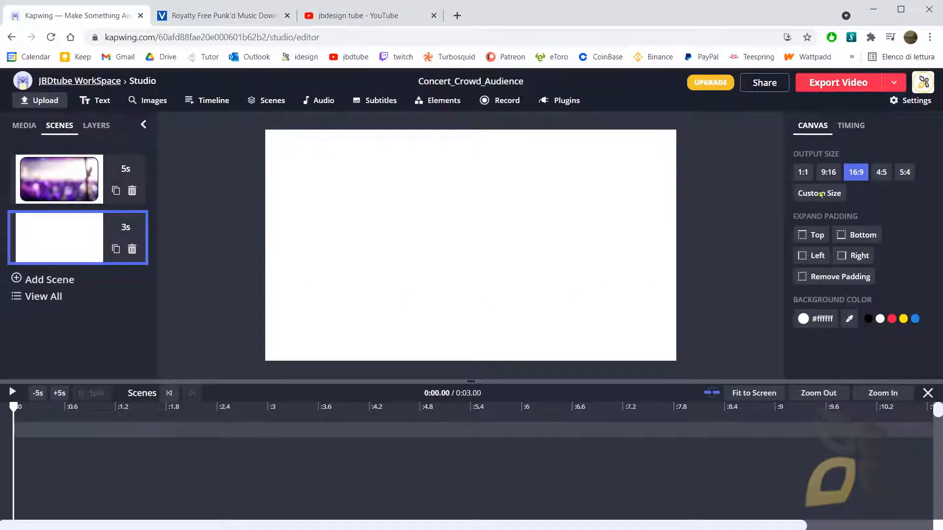
click(807, 319)
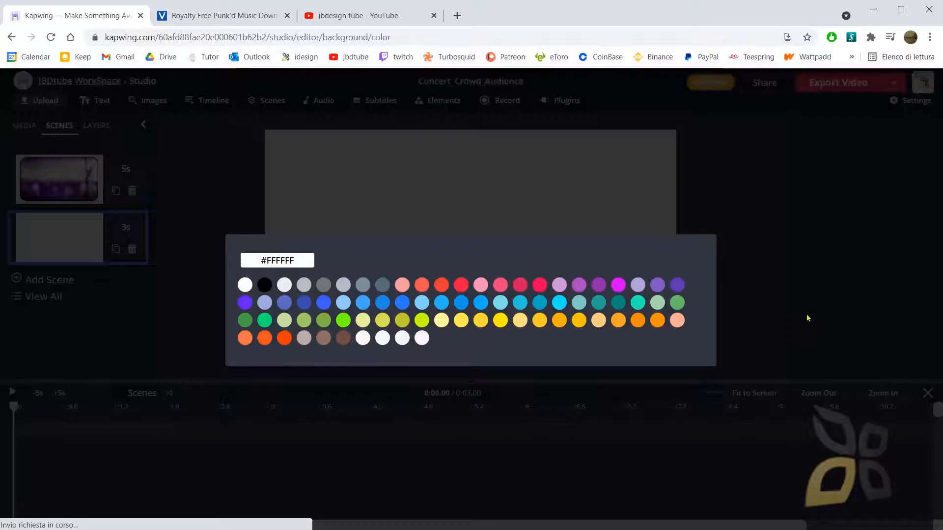
click(261, 288)
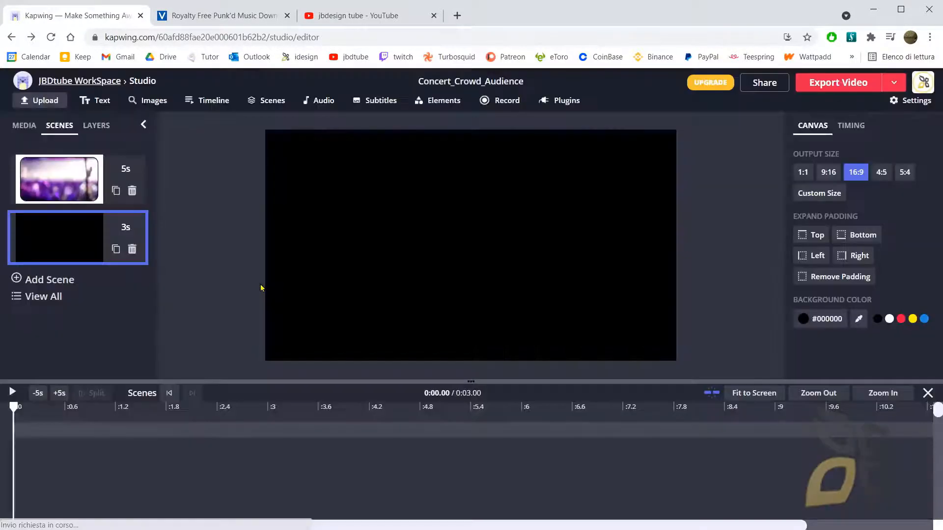
- Change the output size to 1:1 and set the black scene's duration to 1 s
click(811, 174)
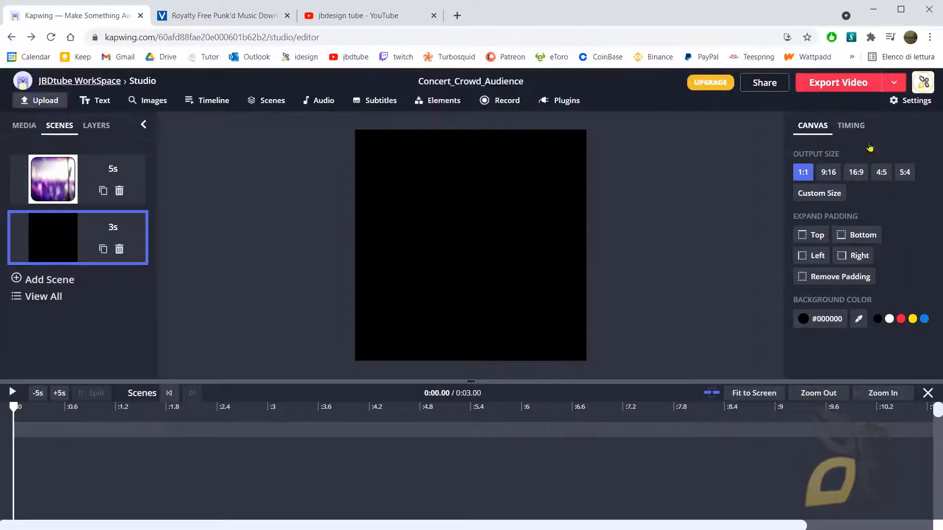
click(852, 127)
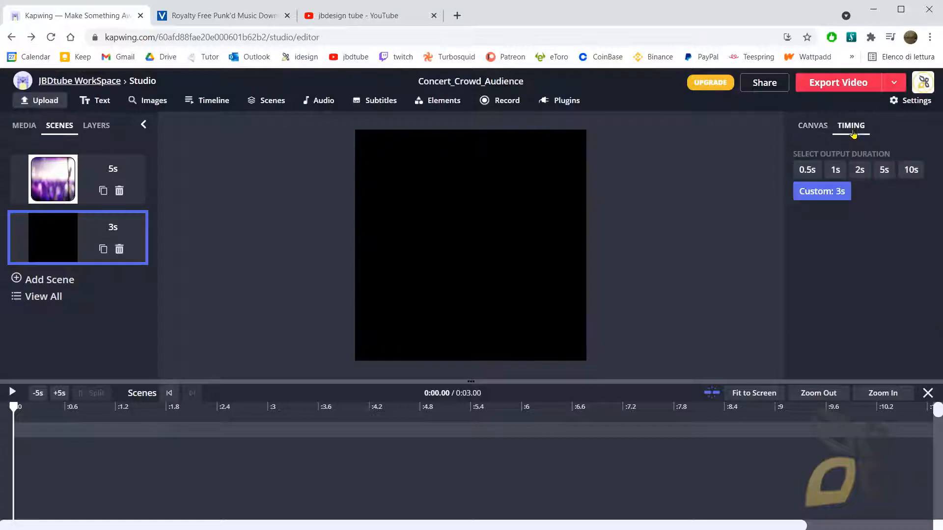
click(834, 172)
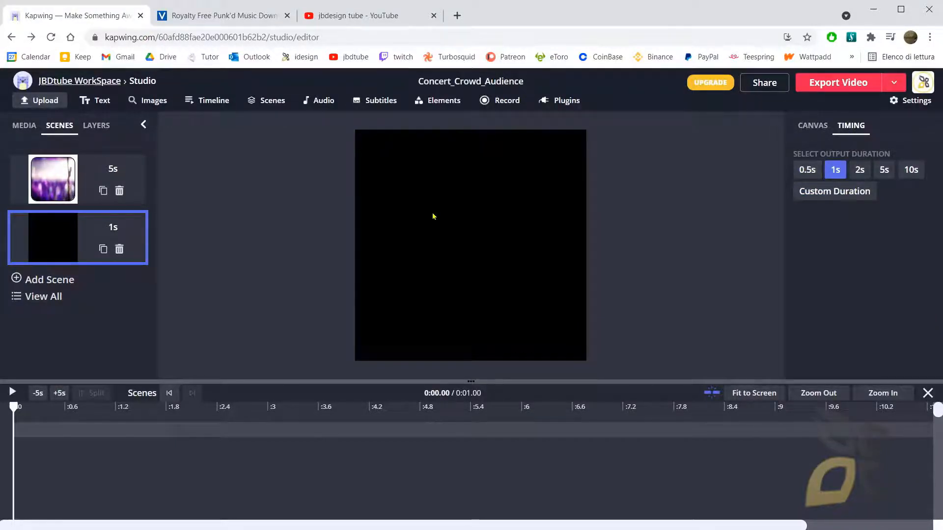
- Switch back and forth between the concert scene and the black scene to compare their canvases and timelines
click(59, 178)
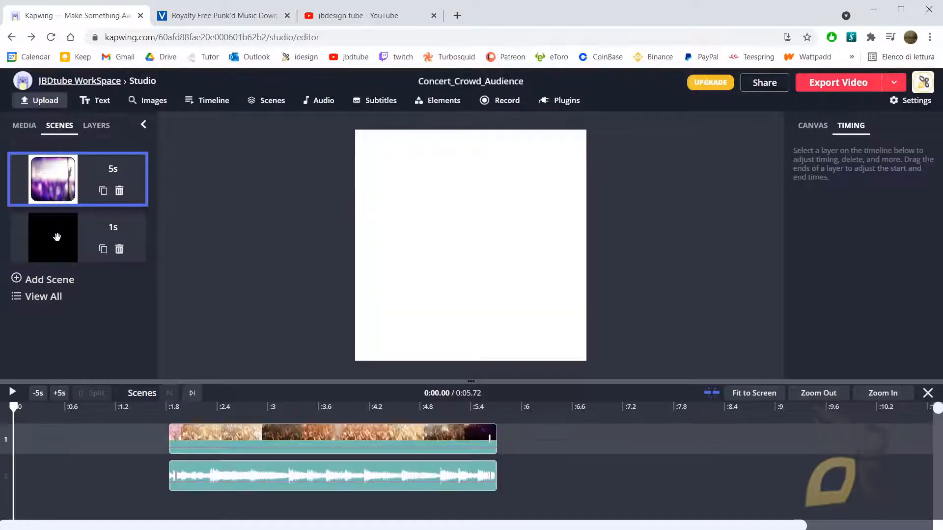
click(57, 236)
click(59, 178)
click(58, 236)
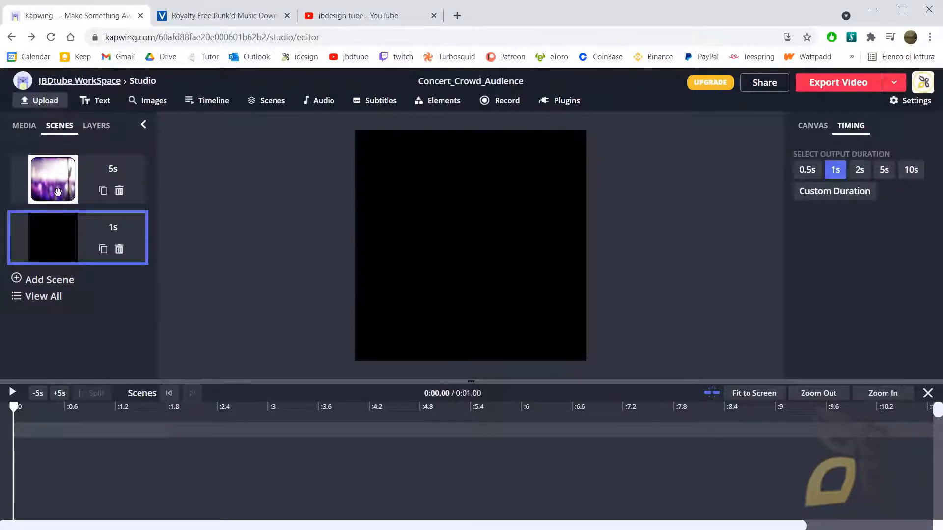
click(57, 192)
click(54, 250)
click(74, 169)
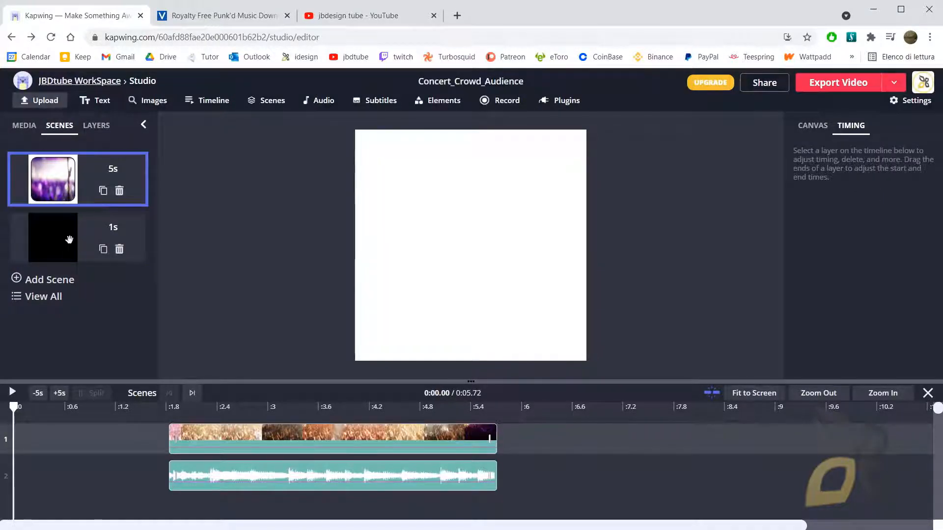
- Place the black scene before the concert scene and shift the concert scene's video and music layers together to start at 0:00
click(59, 258)
drag(59, 258, 83, 189)
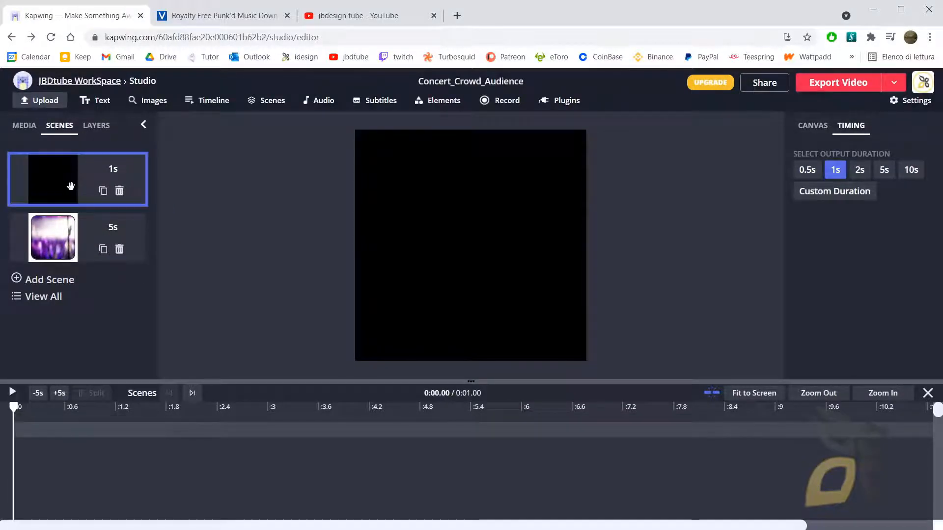
click(61, 225)
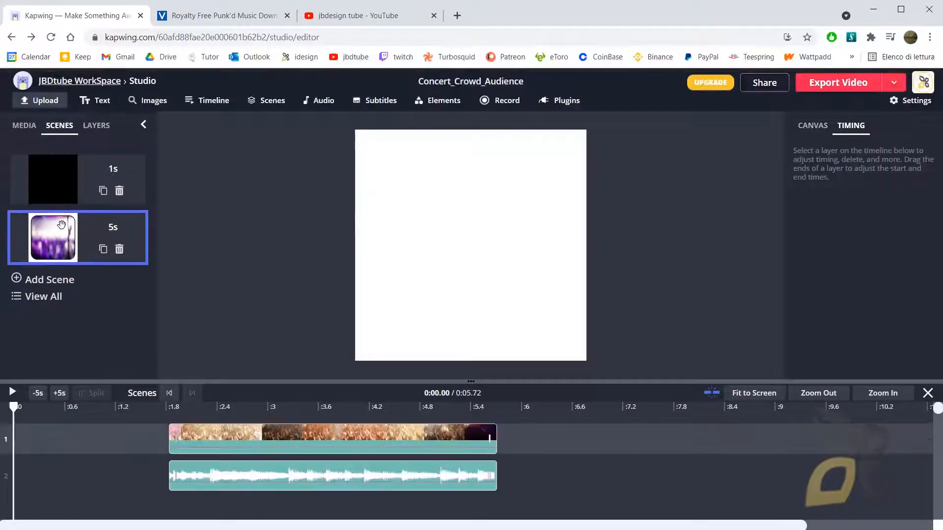
drag(541, 440, 437, 477)
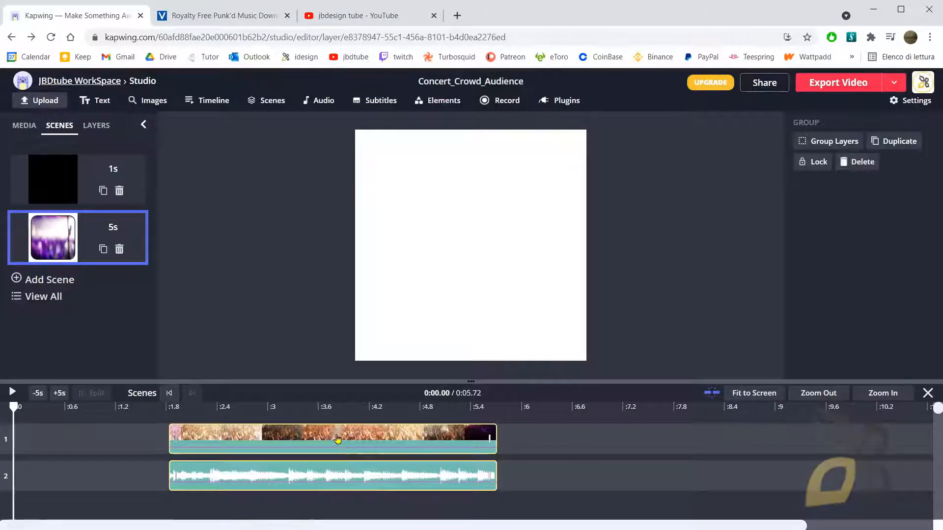
drag(337, 438, 97, 436)
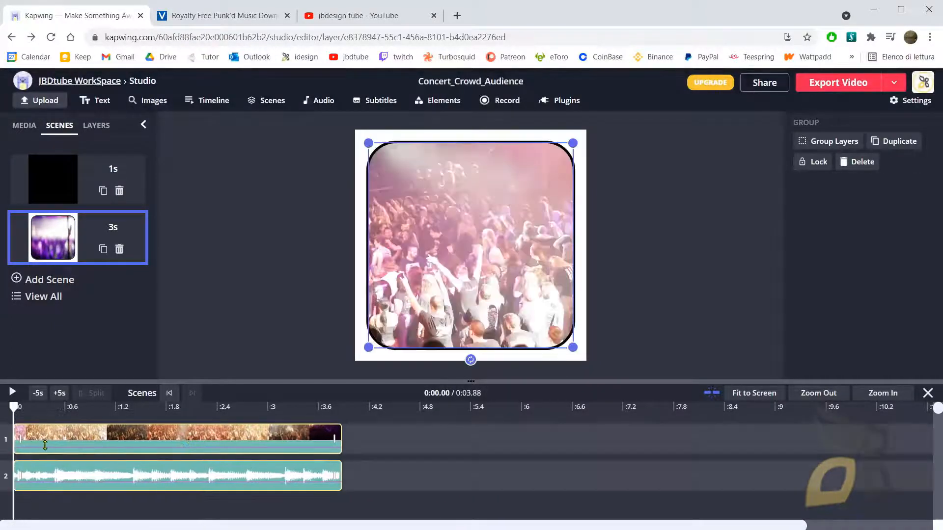
- Try the 16:9 output size on the concert scene and return it to 1:1
click(72, 190)
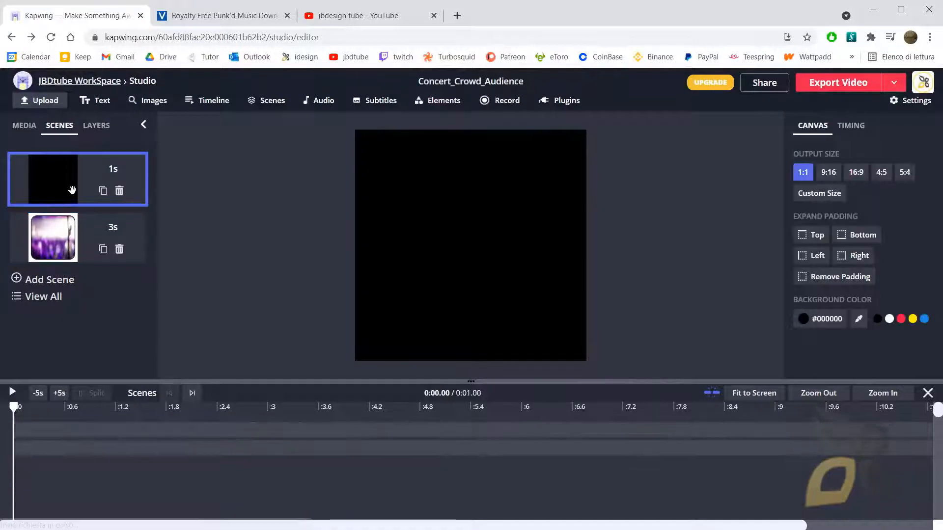
click(70, 250)
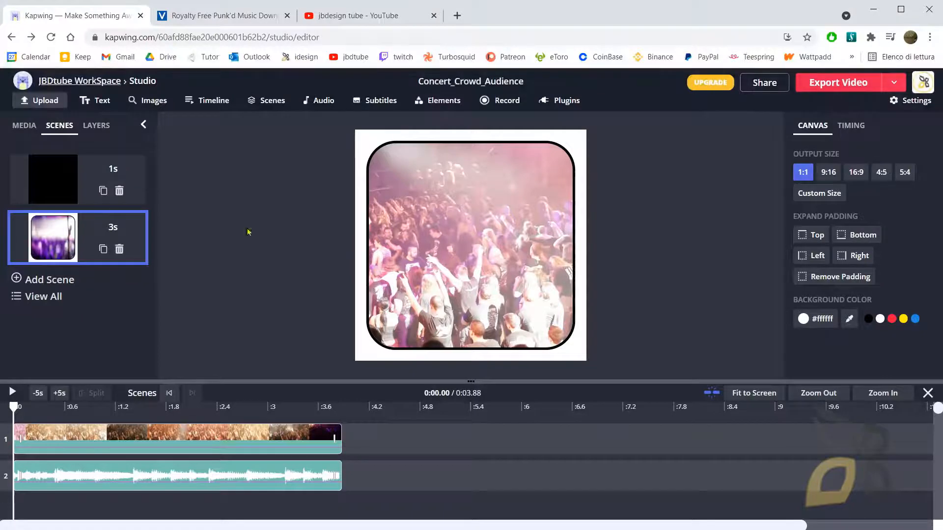
click(856, 172)
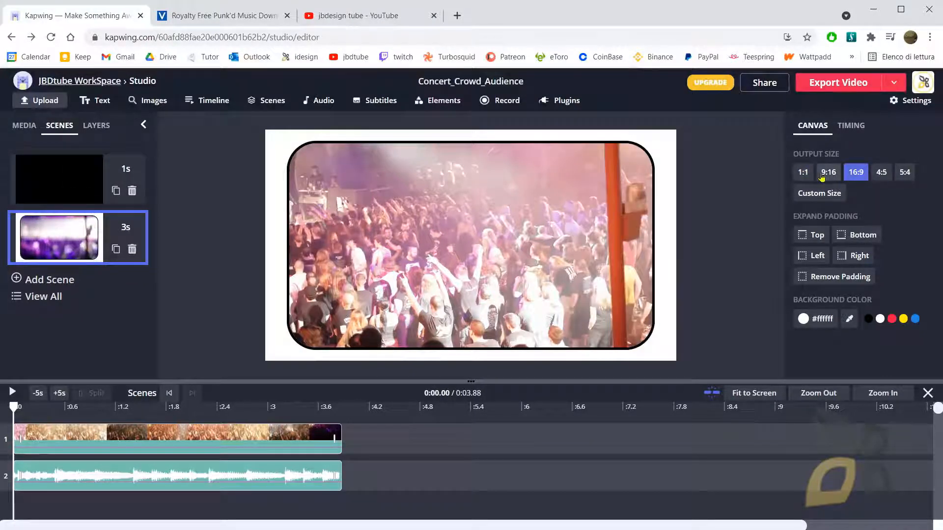
click(803, 172)
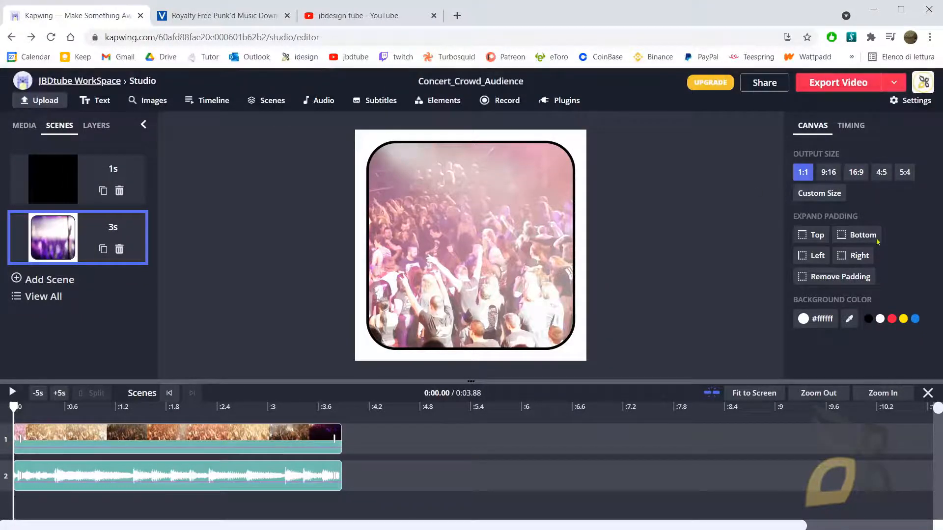
- Set the concert scene's background colour to black #000000 and check it against the black scene
click(816, 319)
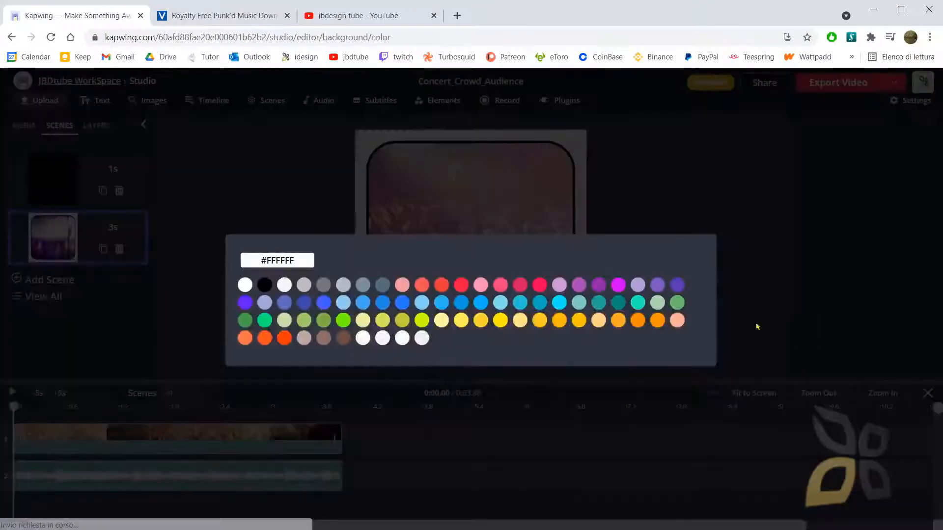
click(264, 285)
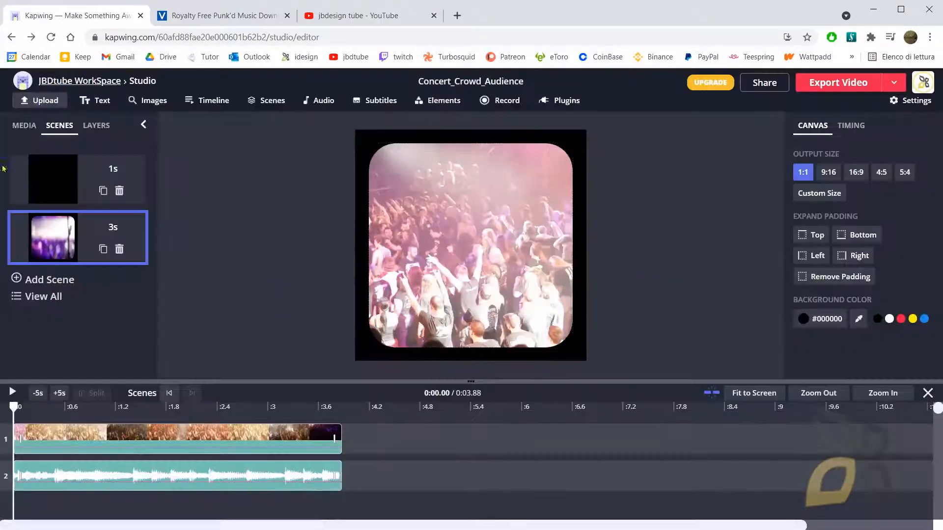
click(43, 183)
click(55, 239)
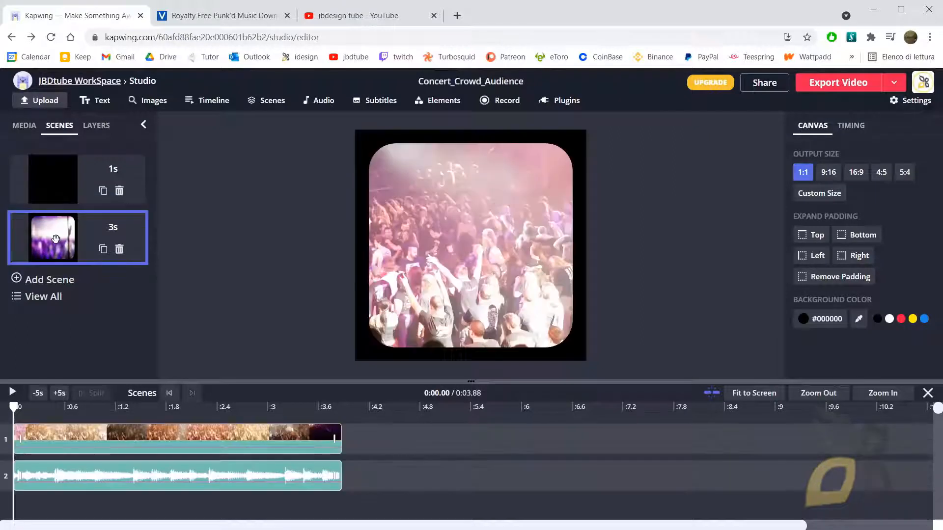
- Add a text layer to the black scene, move it near the canvas centre and replace the word "Sample" with "ROCK and ROLL"
click(106, 190)
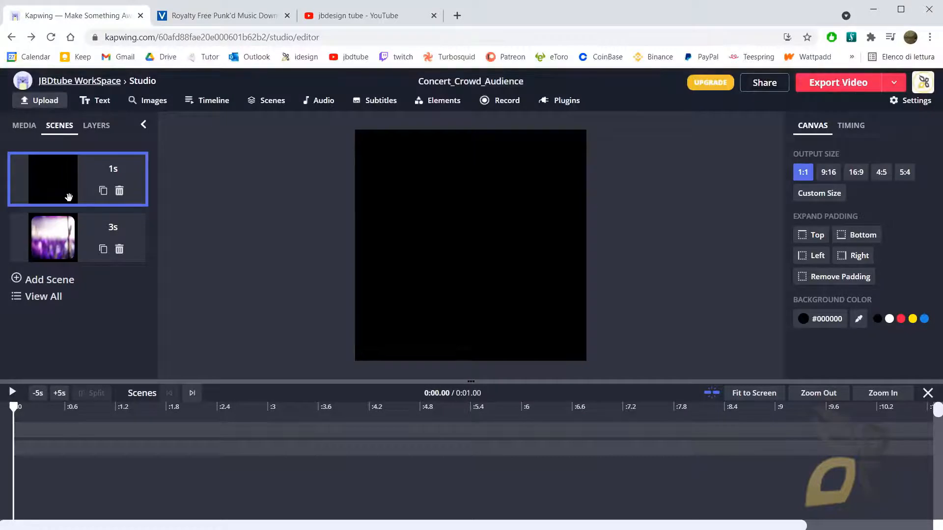
click(101, 103)
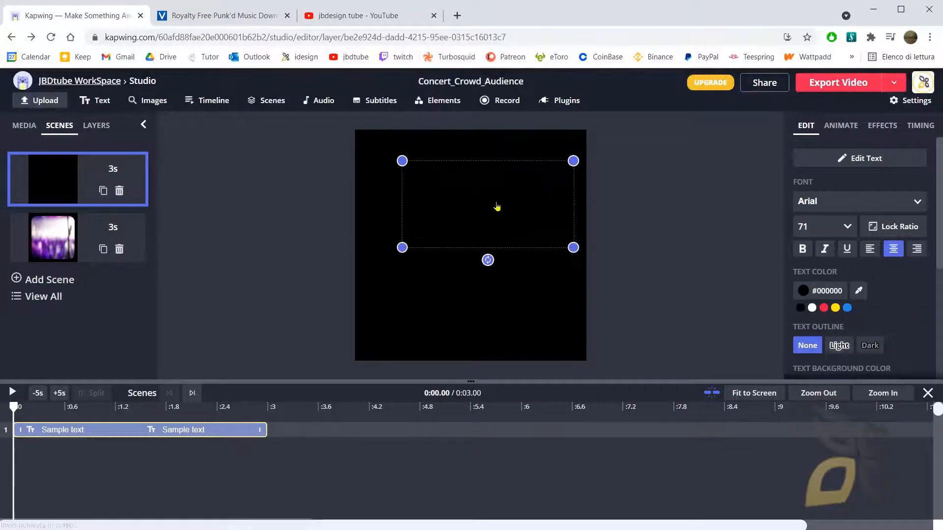
drag(497, 206, 482, 245)
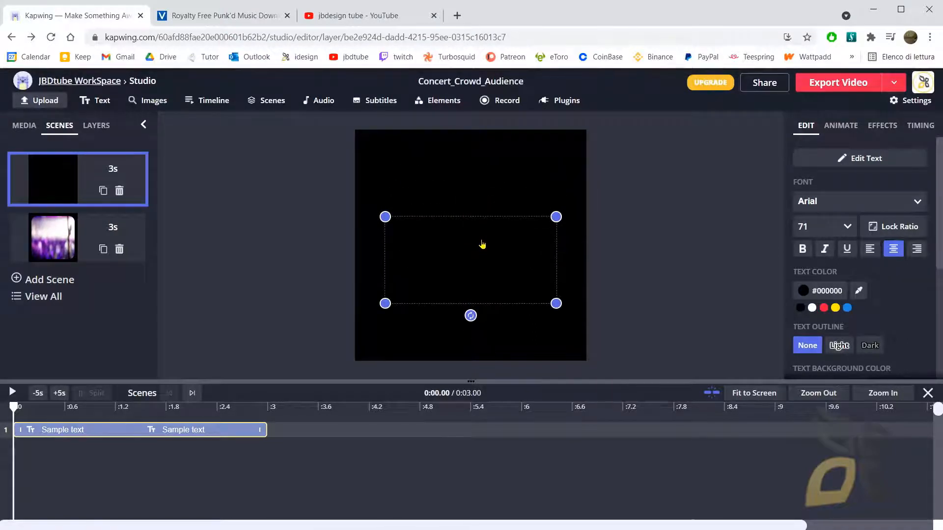
double_click(483, 245)
text(R)
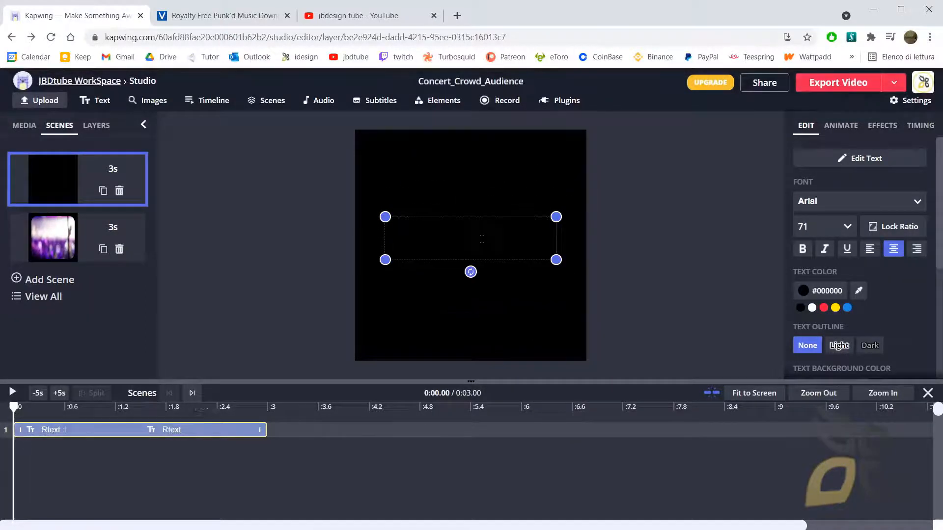
text(OCK a)
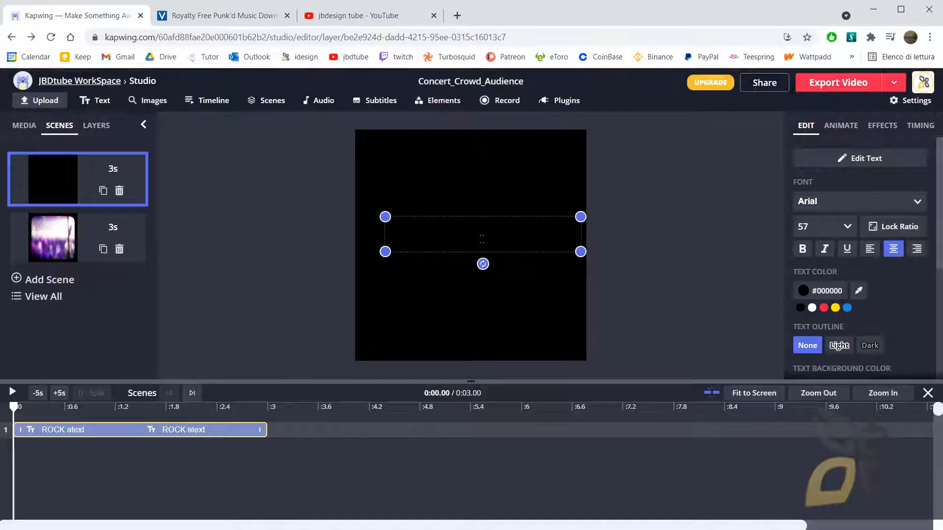
text(nd ROLL)
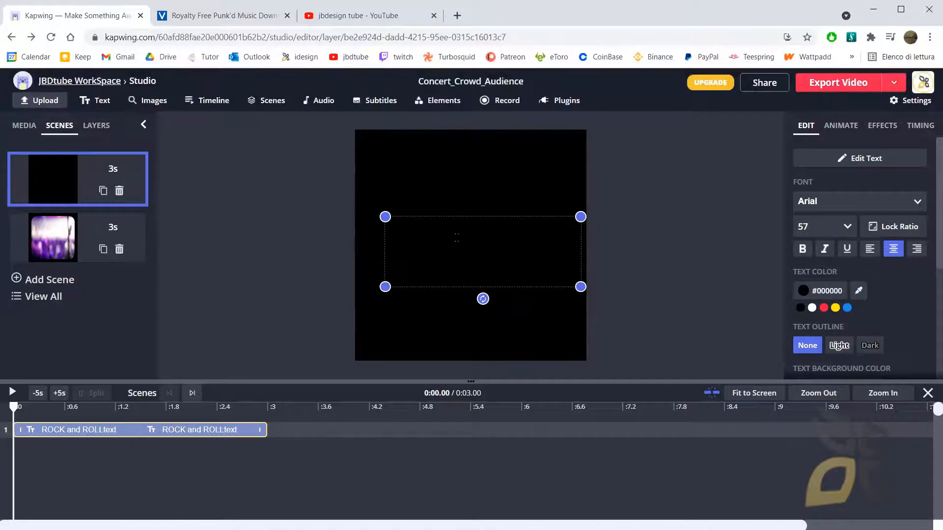
- Select the whole title text and set its colour to red #FF1744
key(ctrl+a)
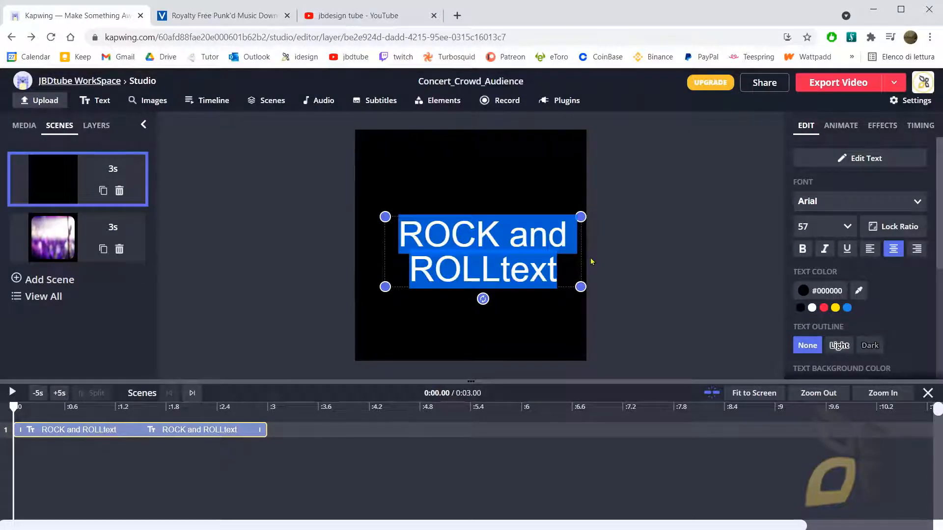
click(806, 291)
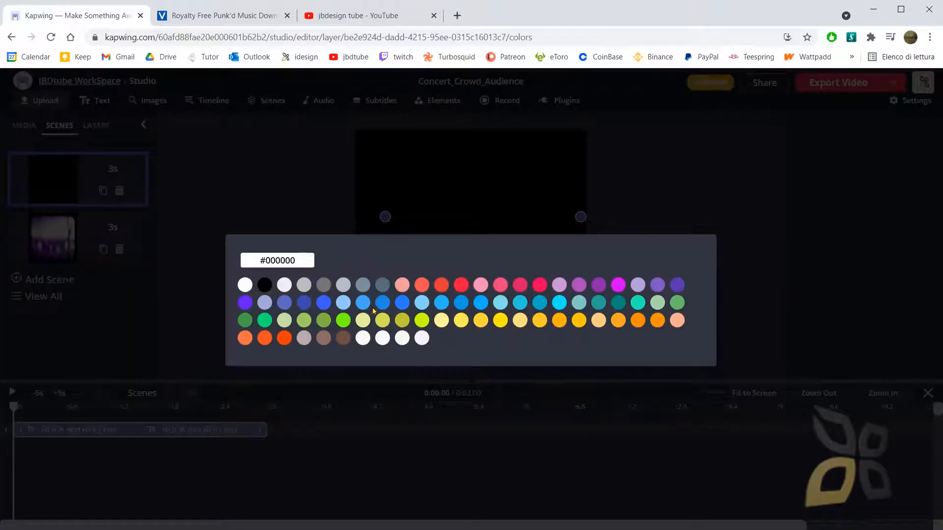
click(461, 285)
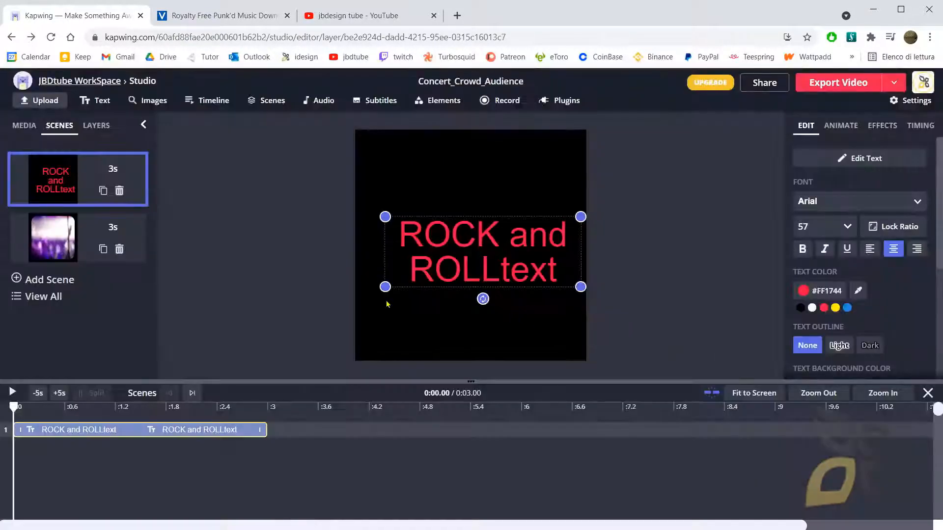
- Delete the leftover word "text" from the title and break the line after "ROCK"
double_click(534, 267)
key(Right)
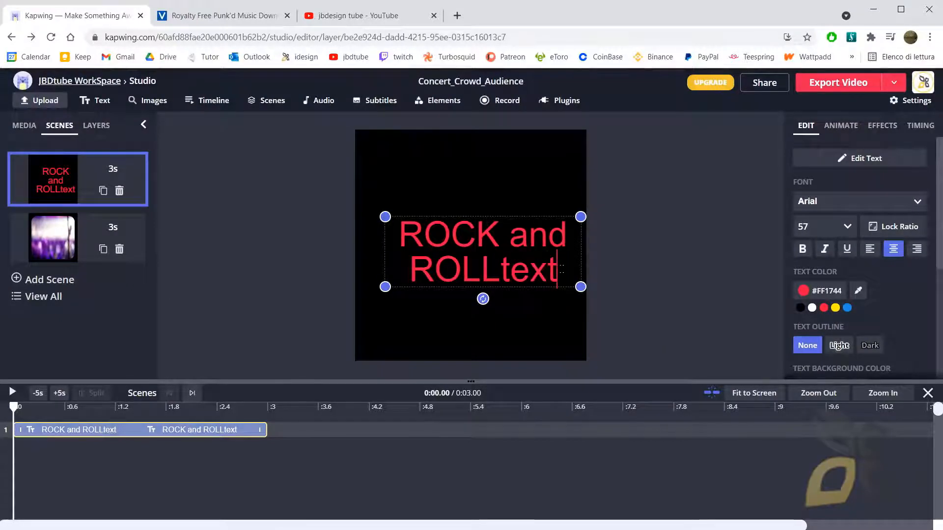
key(BackSpace)
key(BackSpace)
key(BackSpace)
key(BackSpace)
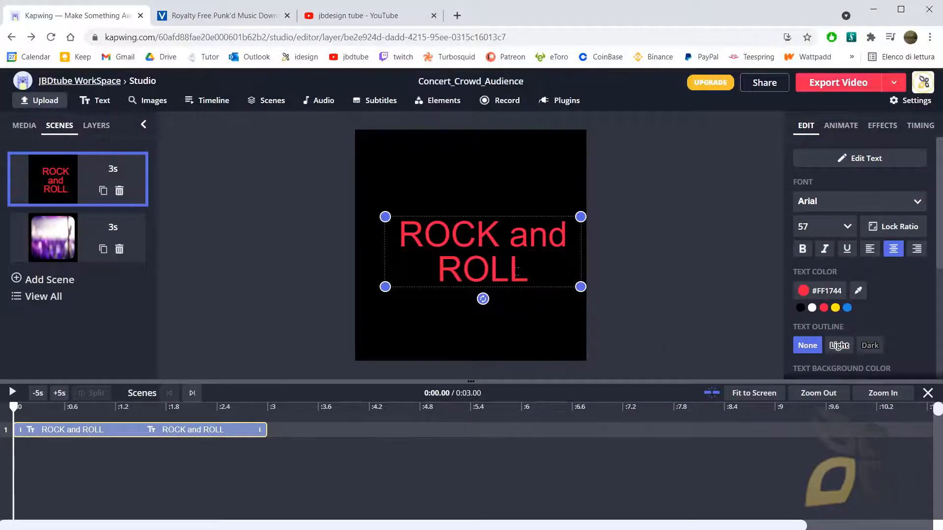
click(509, 234)
key(Return)
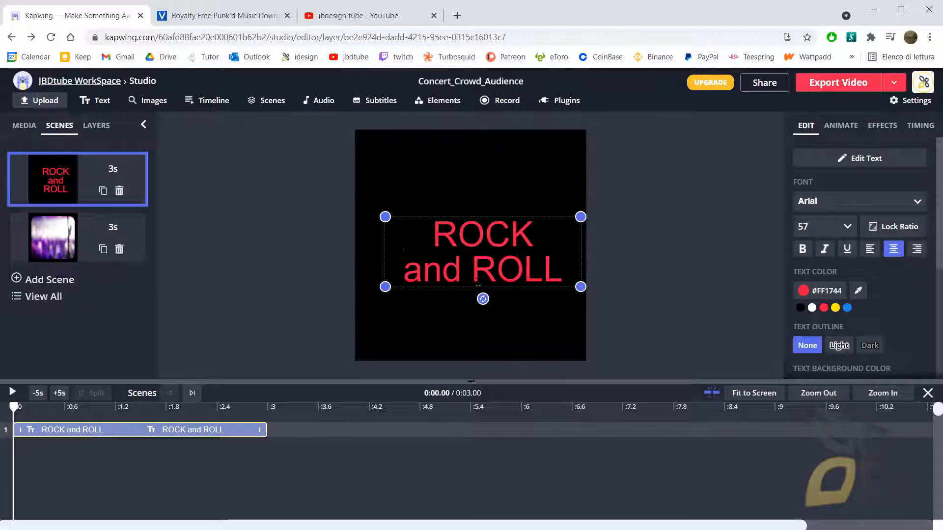
- Break the title's line before "ROLL" and enlarge its text box to nearly fill the canvas, at about font size 109
key(Return)
drag(385, 216, 361, 140)
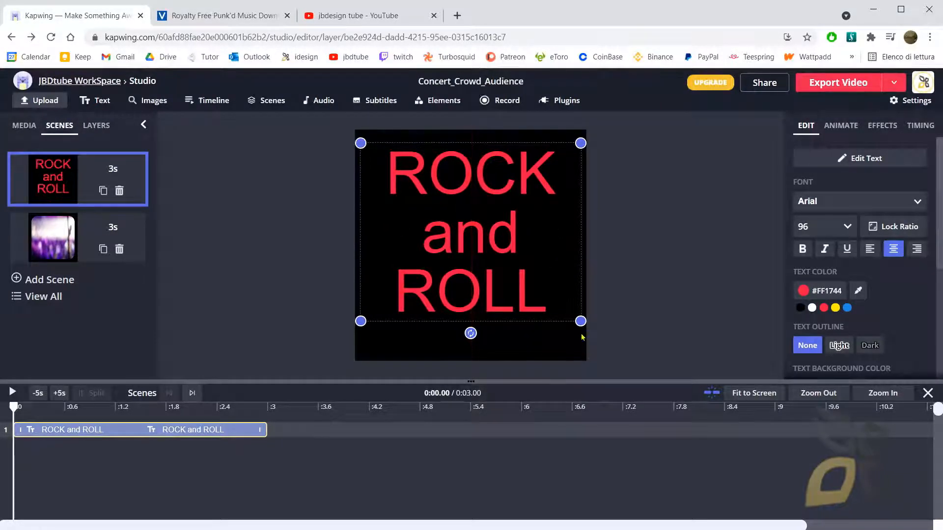
drag(583, 324, 580, 344)
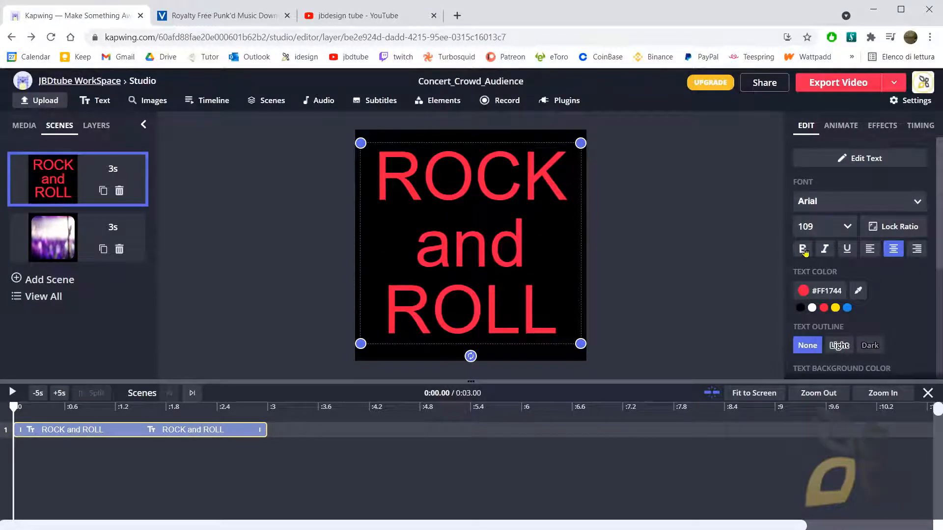
- Set the title's font to Bebas Neue and give the text a light outline
click(837, 211)
click(813, 301)
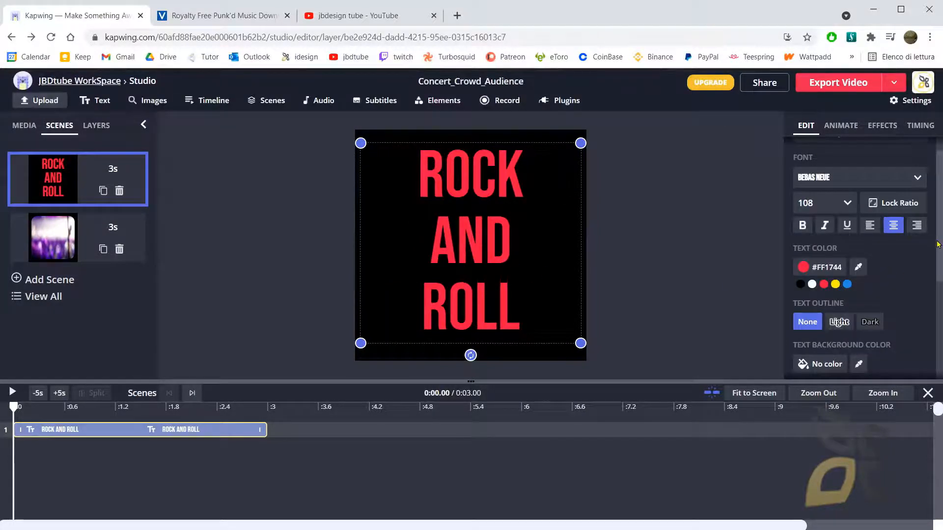
drag(937, 242, 935, 259)
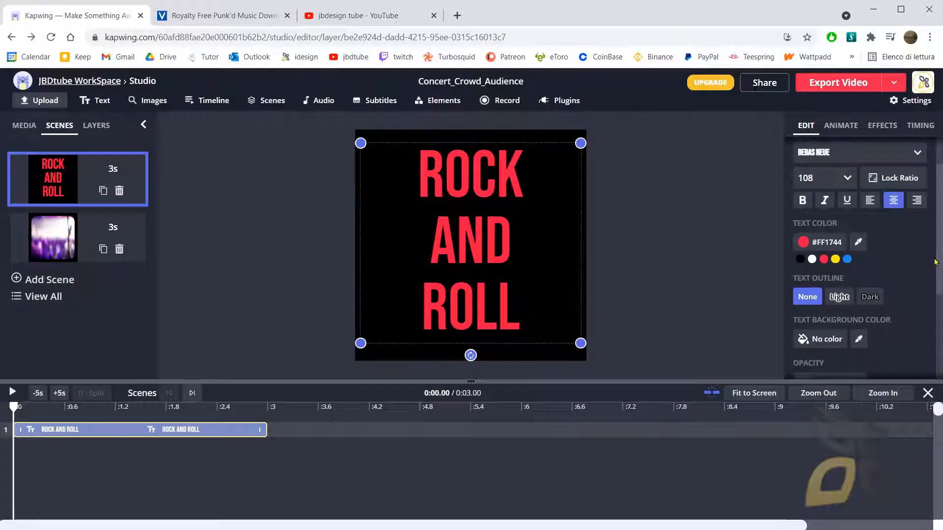
click(839, 297)
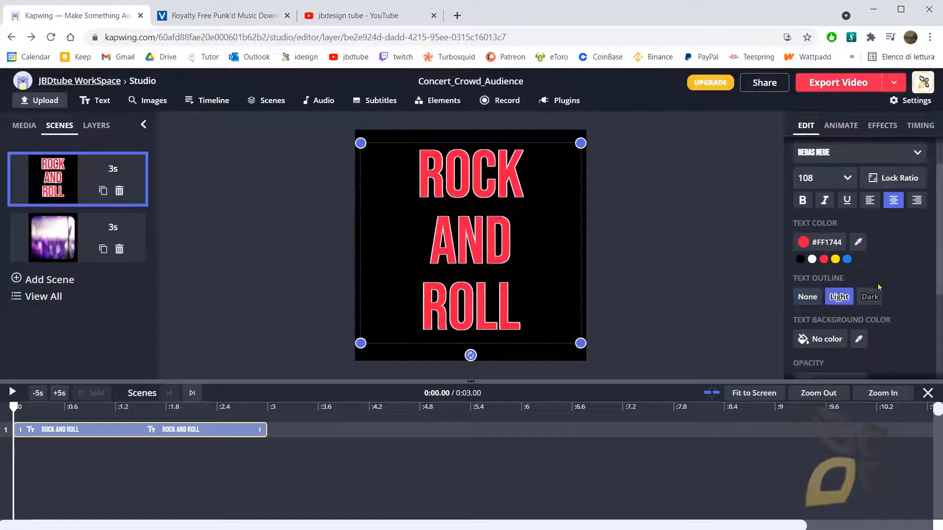
scroll(879, 288, down, 3)
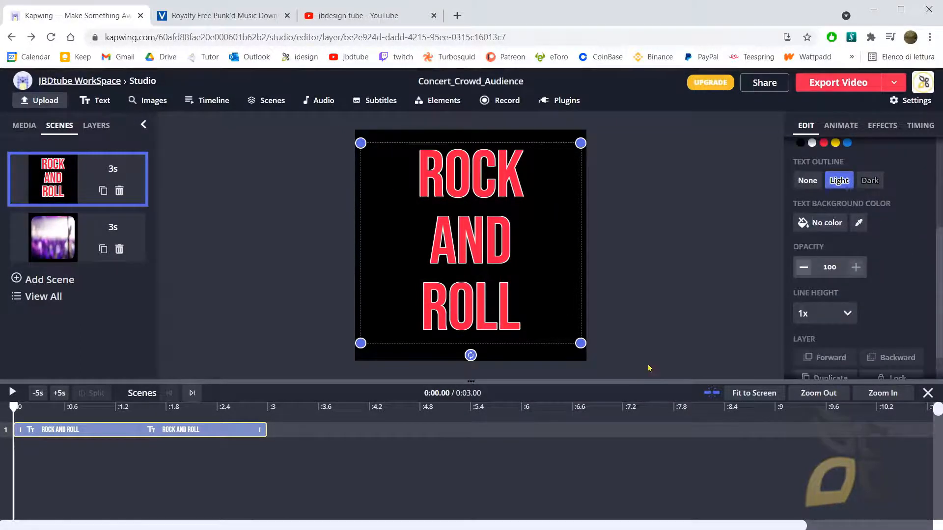
- Select the concert scene and look through the image search and emoji options without adding anything
click(52, 253)
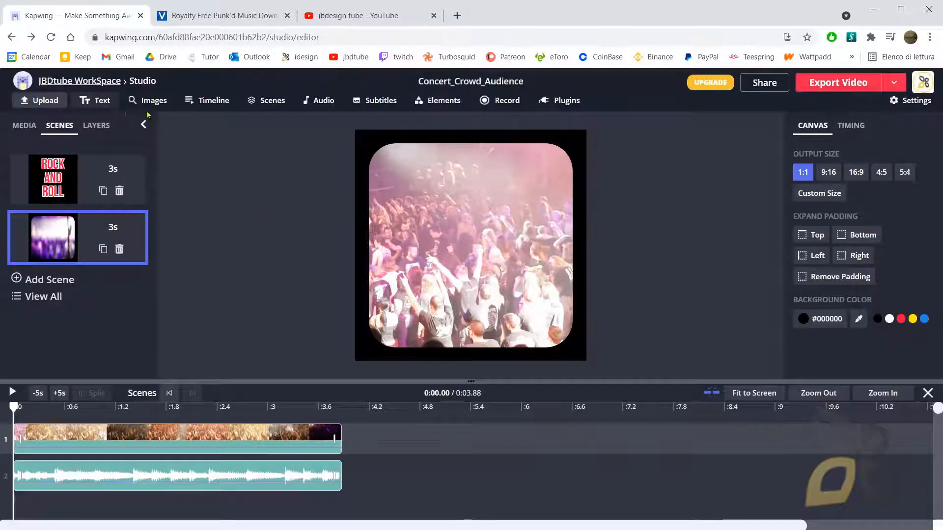
click(159, 103)
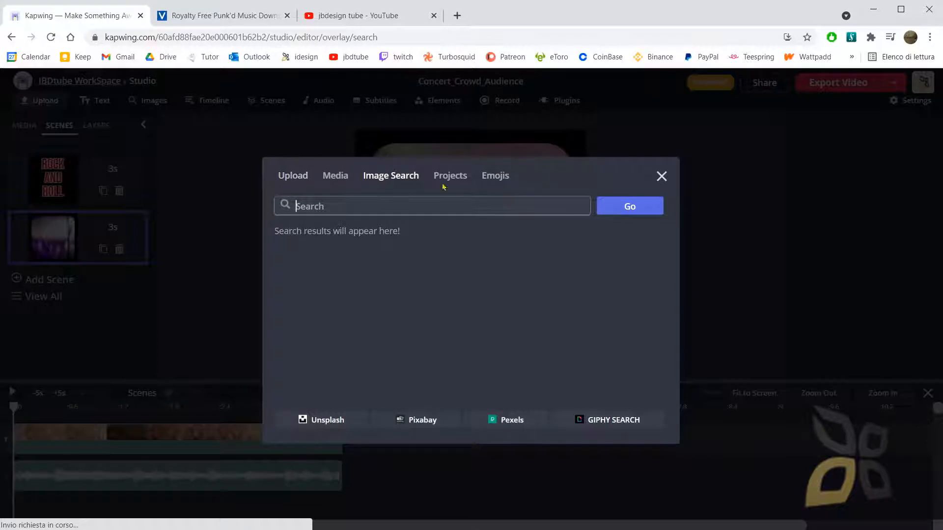
click(493, 176)
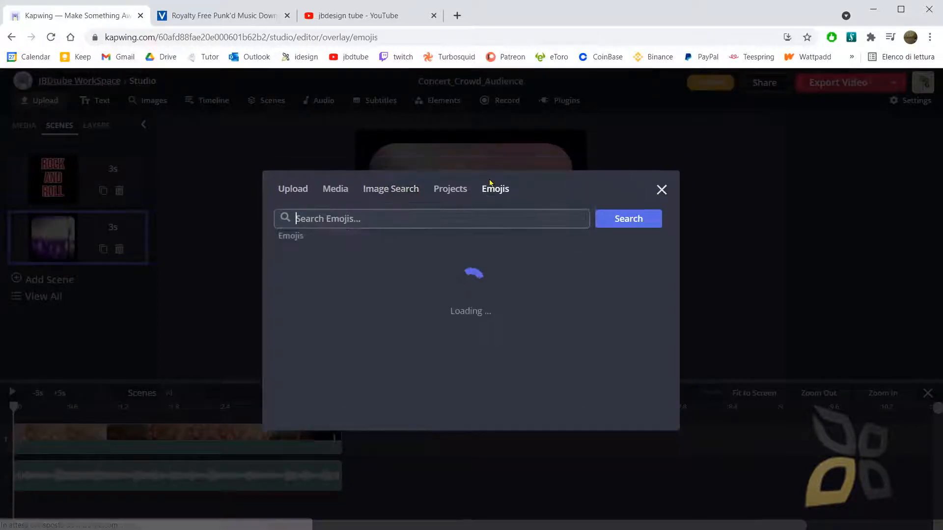
click(434, 225)
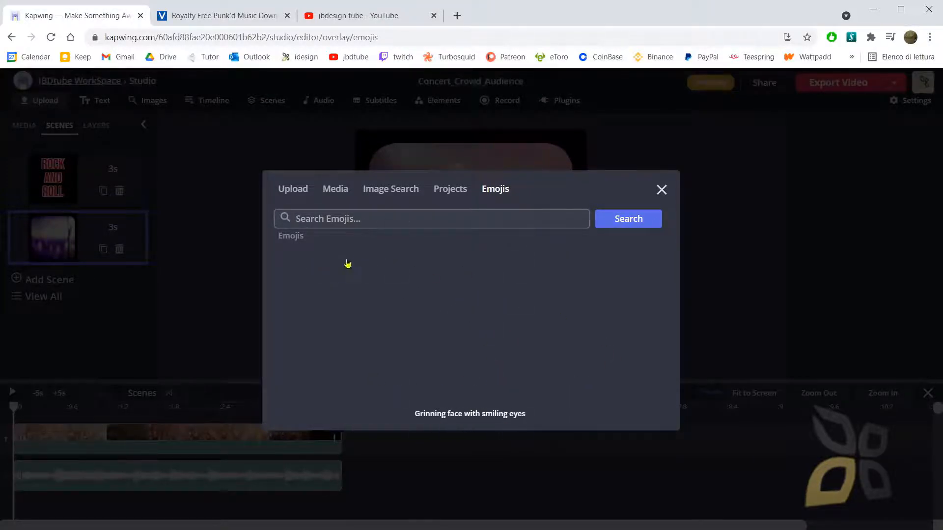
click(660, 191)
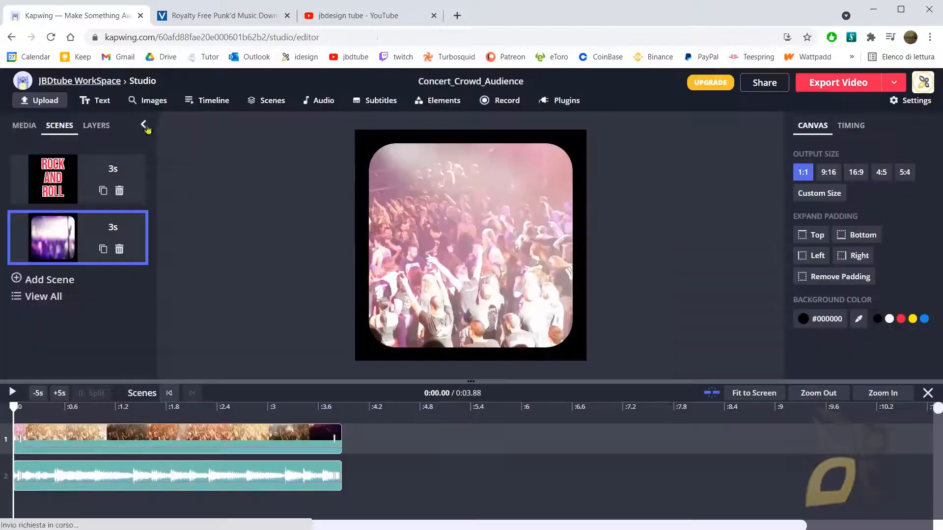
- Hide the timeline, play a short preview of the concert scene, and show the timeline again
click(212, 102)
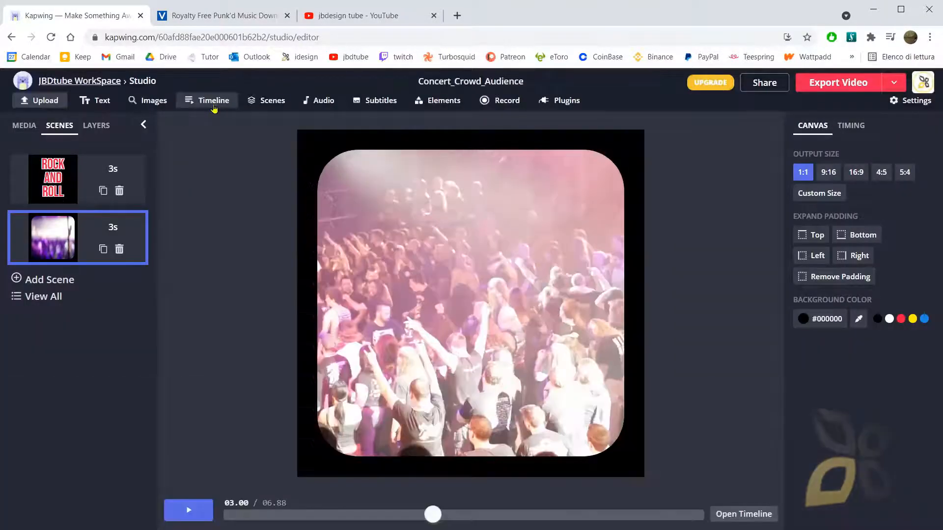
click(213, 102)
click(213, 102)
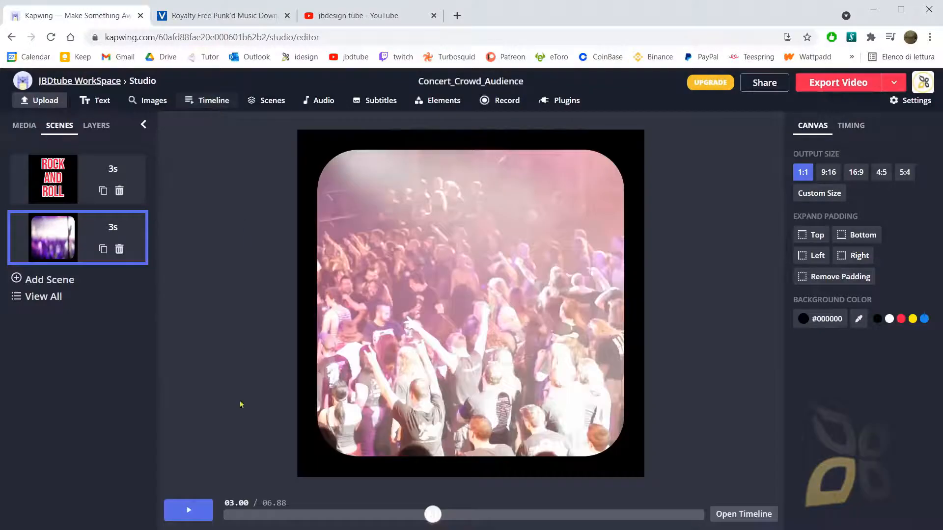
click(189, 515)
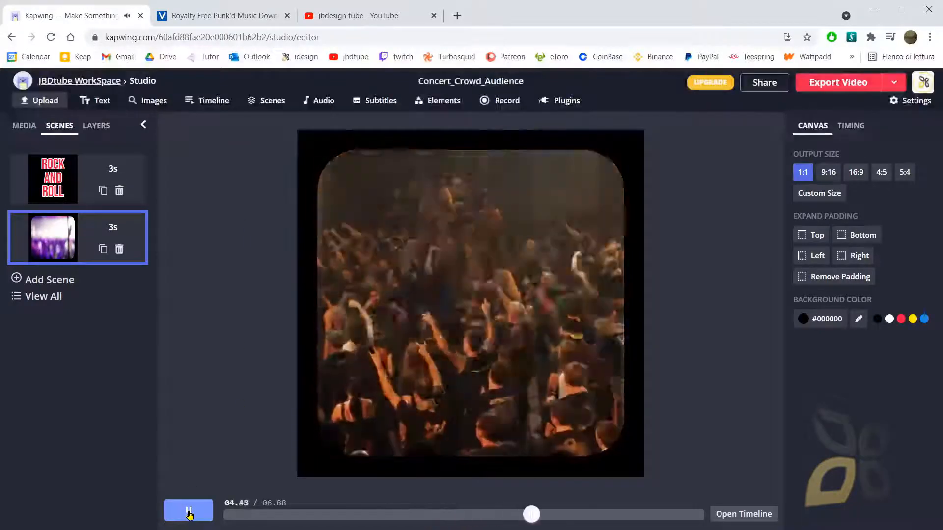
click(189, 515)
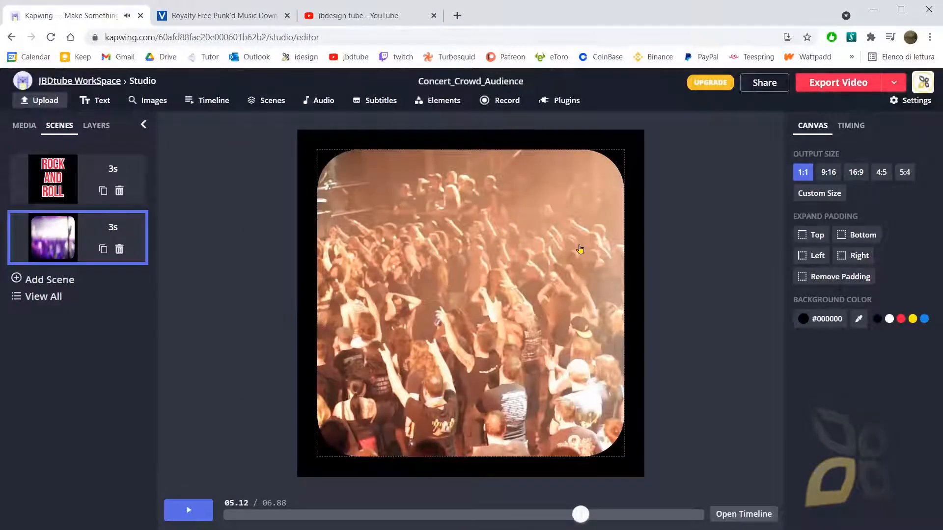
click(212, 102)
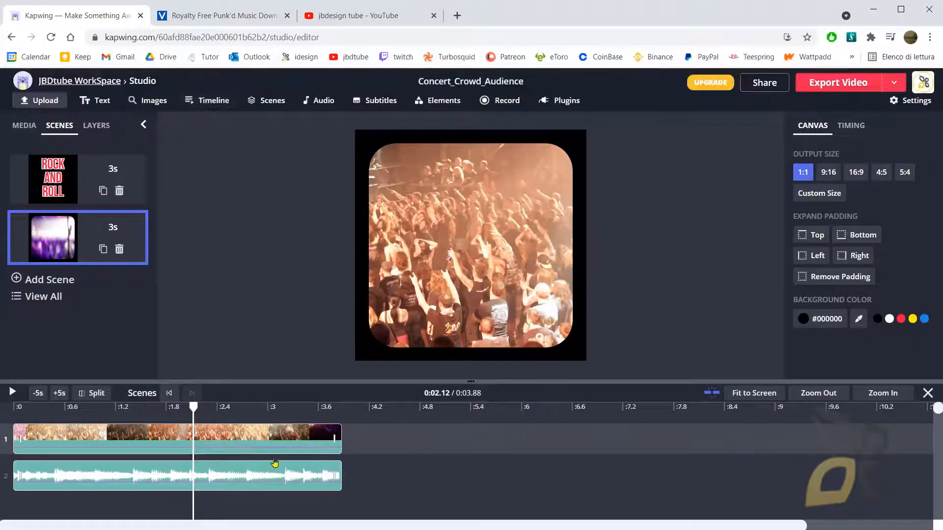
- View the overview of all scenes and reopen the concert scene for editing
click(268, 102)
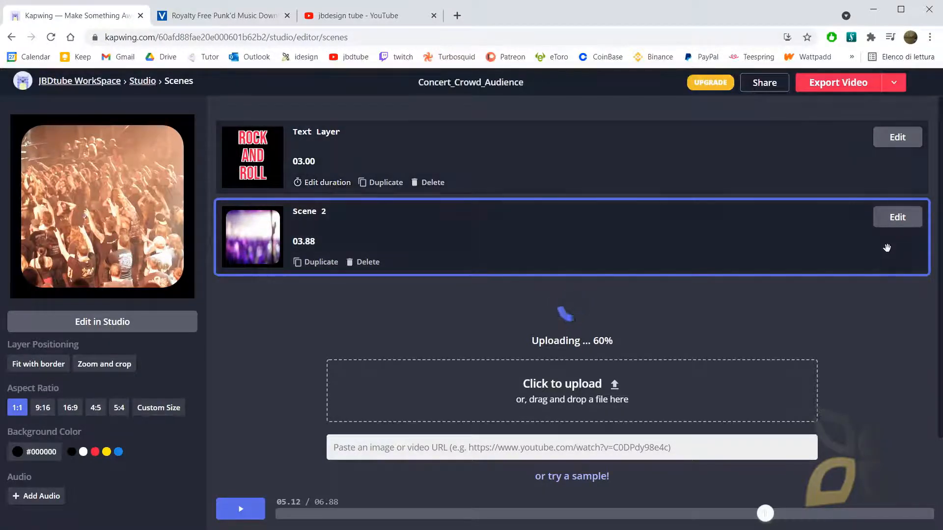
click(898, 227)
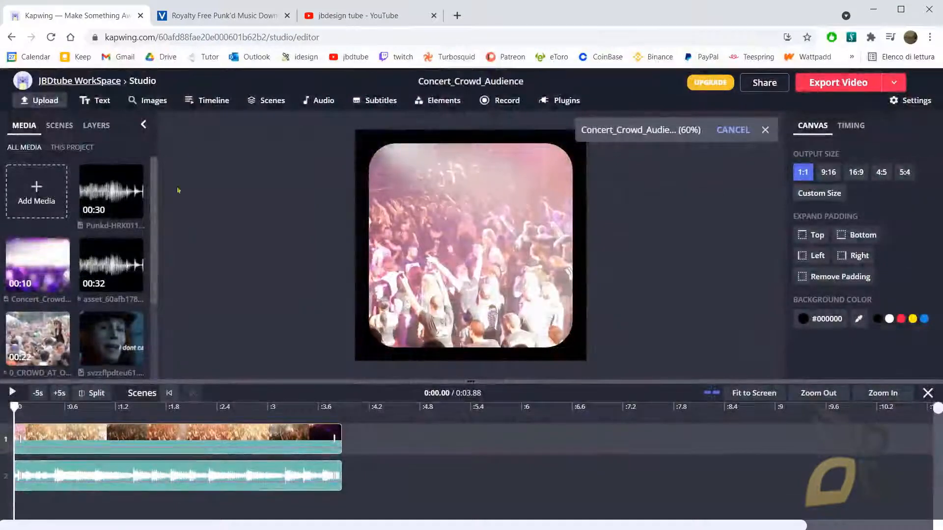
- Examine the audio upload and recording options and the project sharing dialog, closing each without changes
click(317, 100)
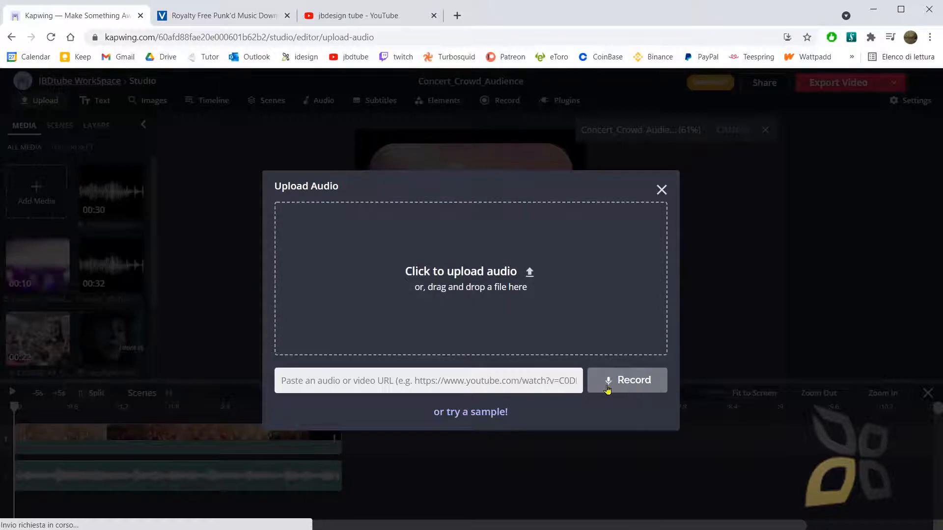
click(661, 189)
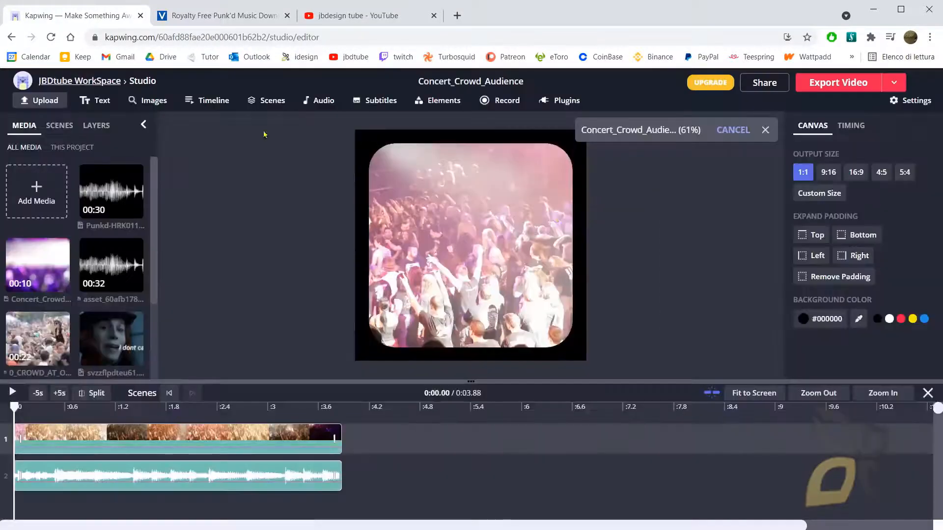
click(320, 101)
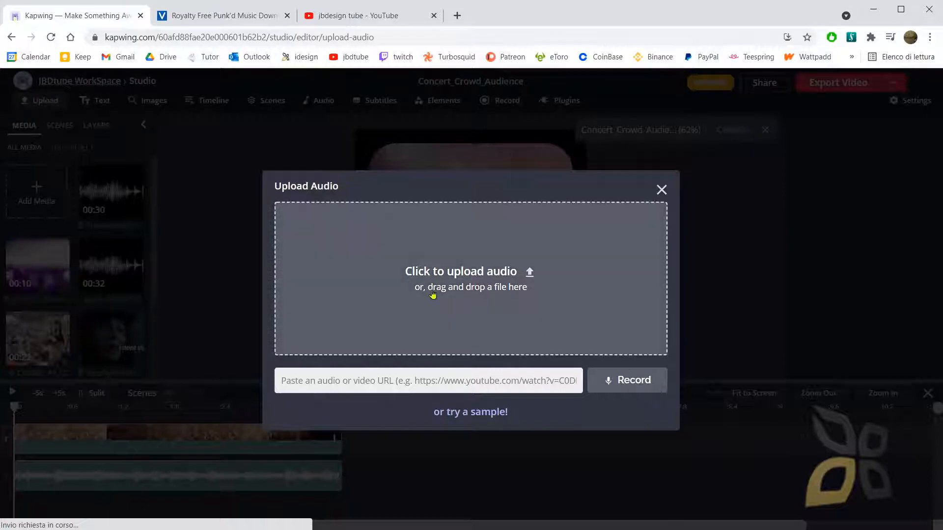
click(661, 190)
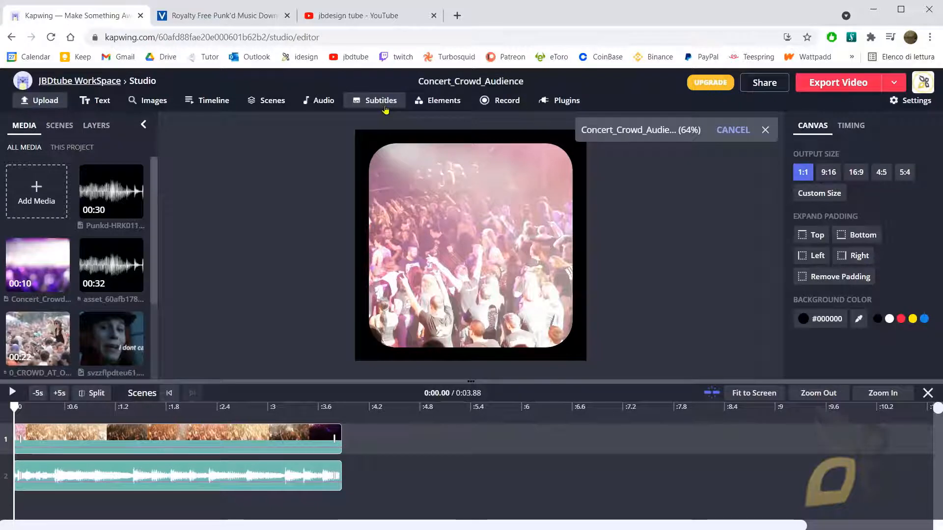
click(772, 84)
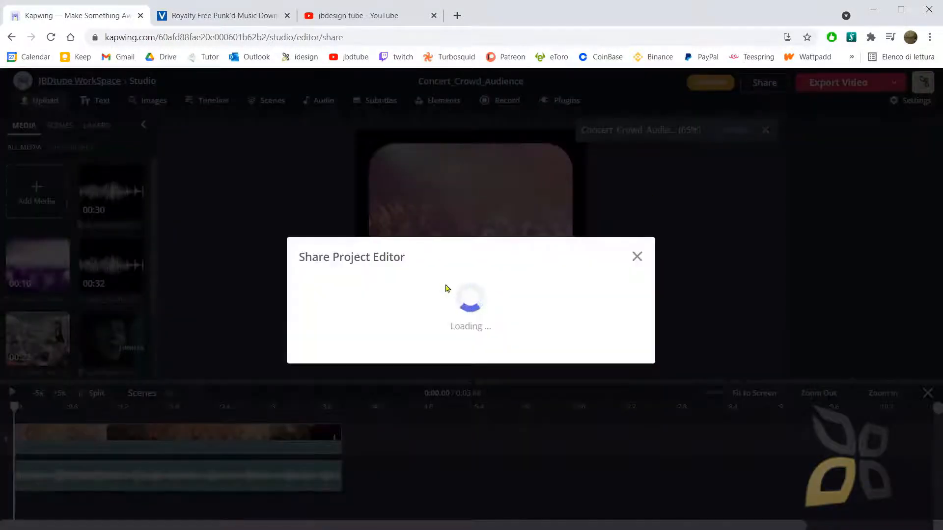
click(637, 257)
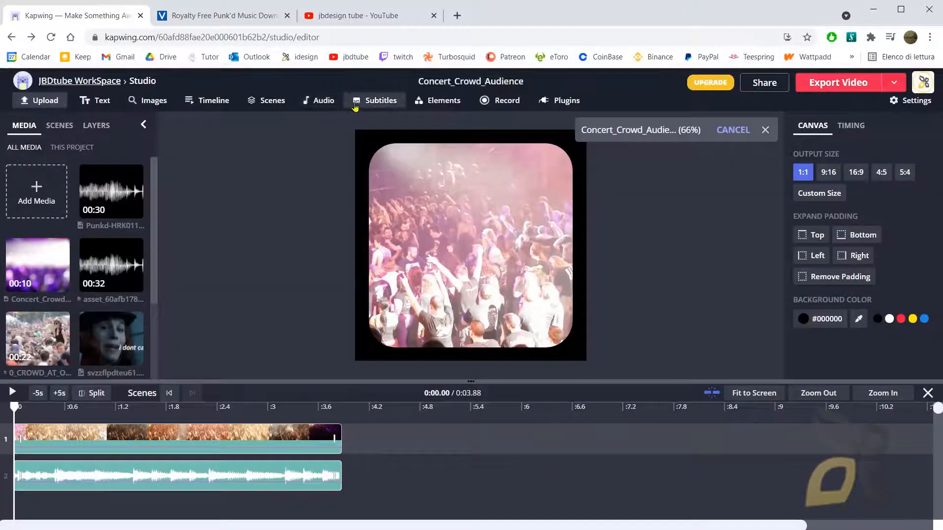
- Open the subtitle editor for the concert scene and time the first subtitle from 00.92 to 02.62
click(380, 103)
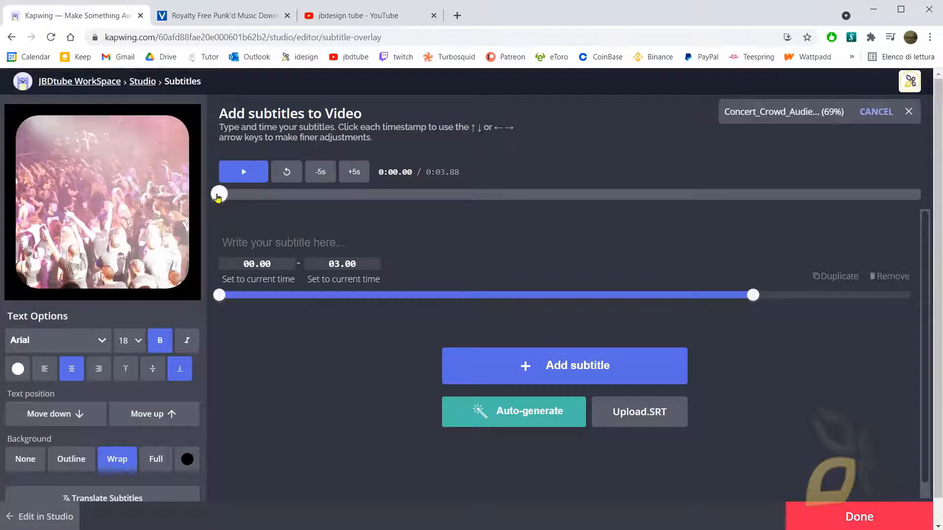
drag(219, 195, 371, 202)
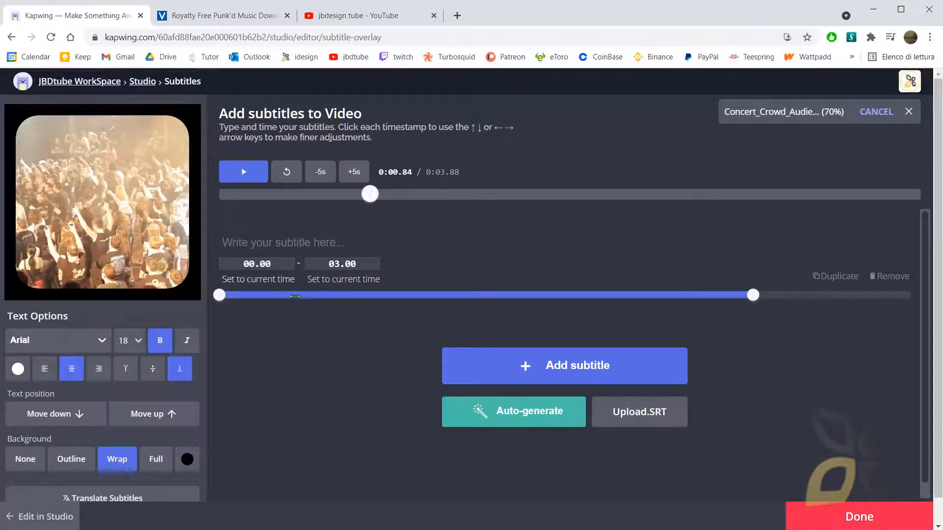
drag(219, 295, 381, 309)
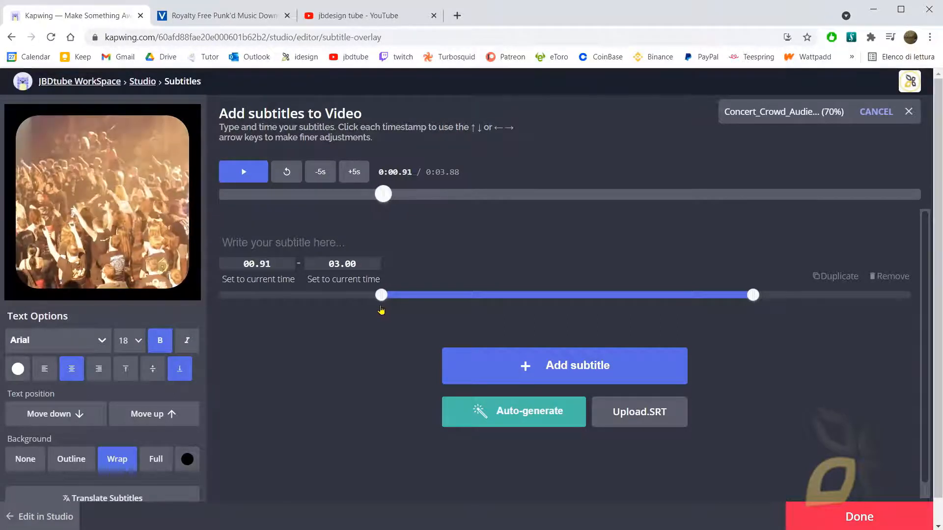
mouse_move(388, 199)
mouse_down()
mouse_move(330, 204)
mouse_move(388, 212)
mouse_move(314, 211)
mouse_move(604, 215)
mouse_move(391, 206)
mouse_up()
mouse_move(381, 300)
mouse_down()
mouse_move(285, 308)
mouse_move(444, 315)
mouse_move(383, 318)
mouse_up()
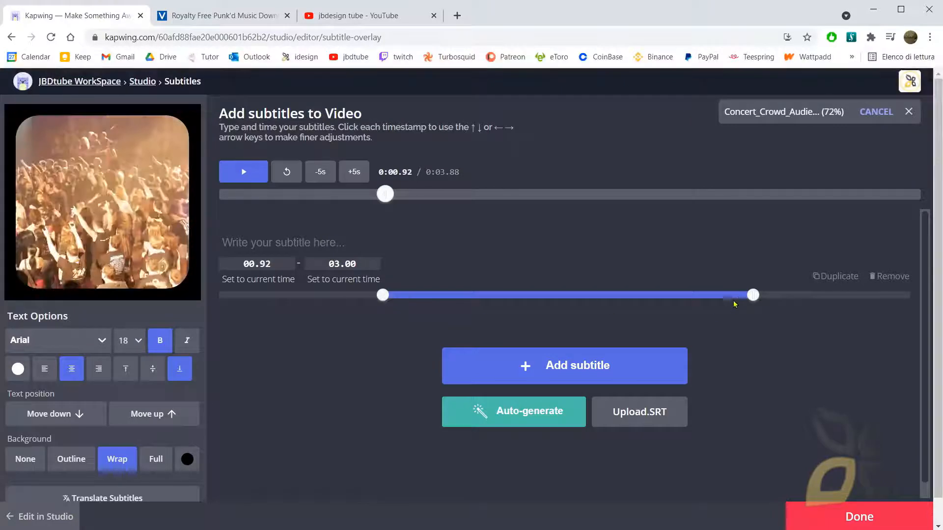
drag(747, 295, 670, 313)
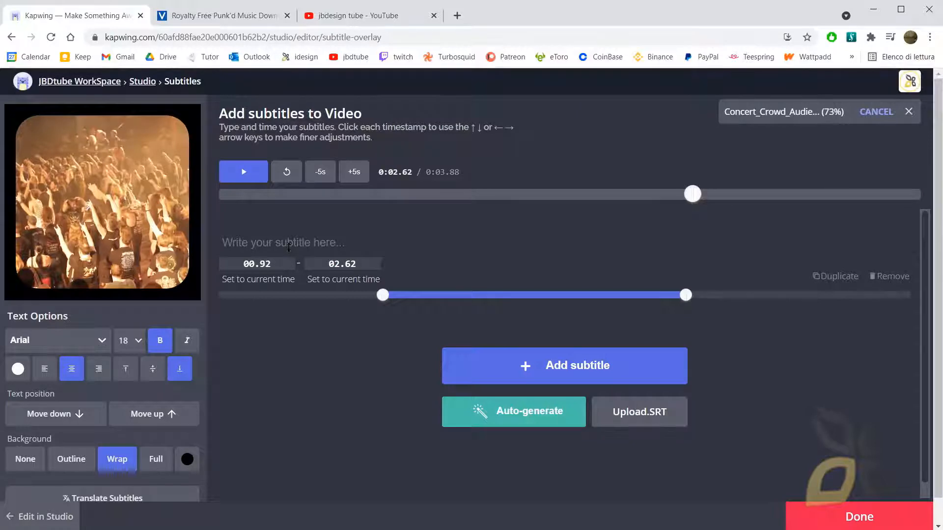
- Enter "I wanna rock an roll all night" as the subtitle text and shorten its end time to 02.00
click(289, 244)
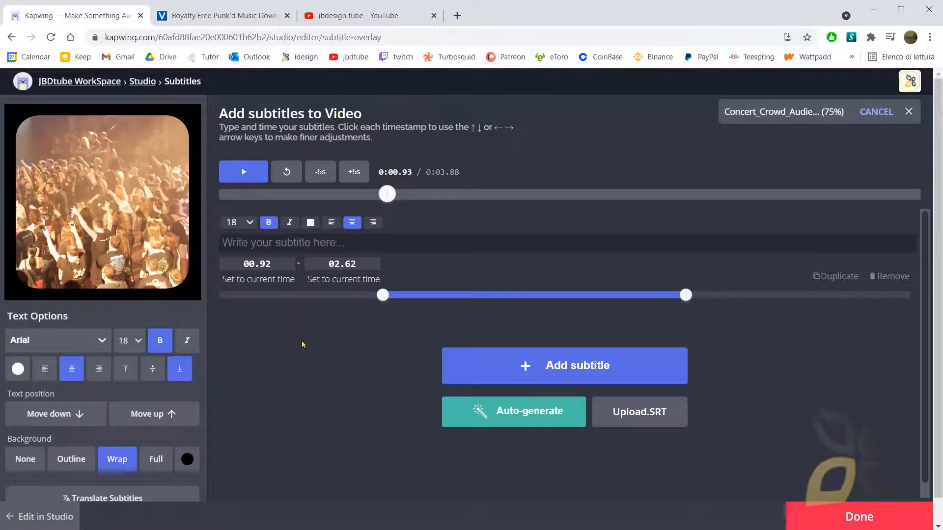
text(I wanna ro)
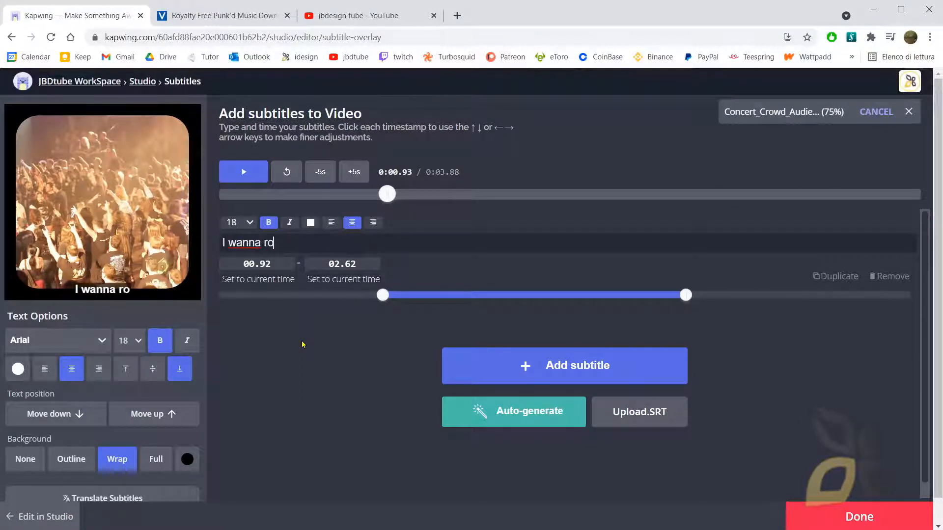
text(ck an ro)
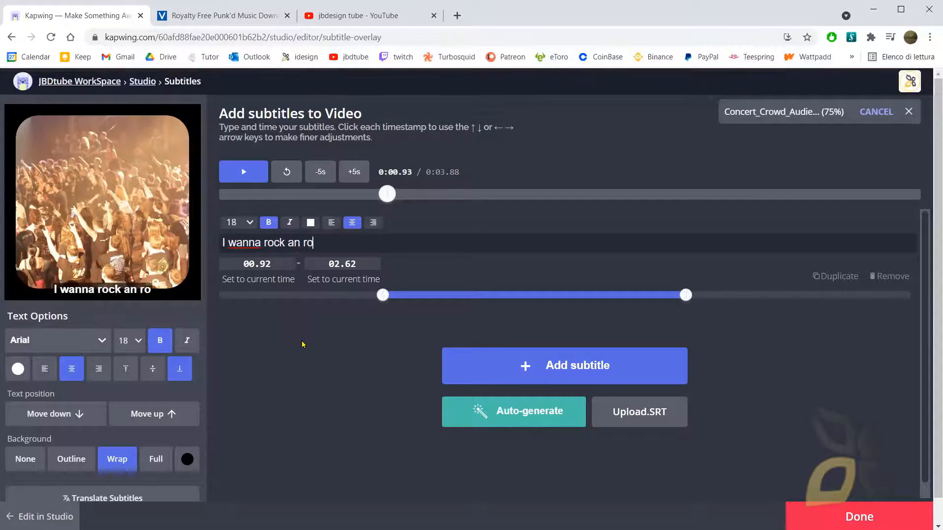
text(ll all night)
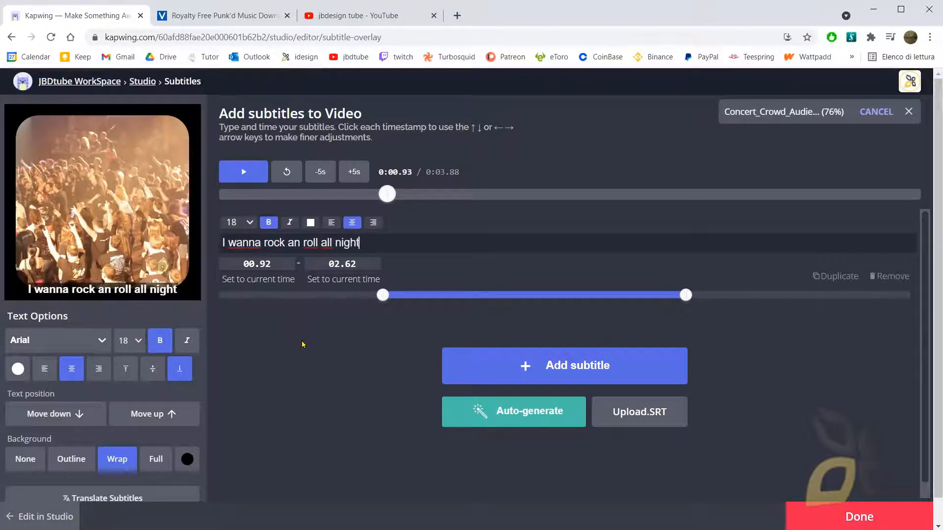
drag(686, 296, 575, 295)
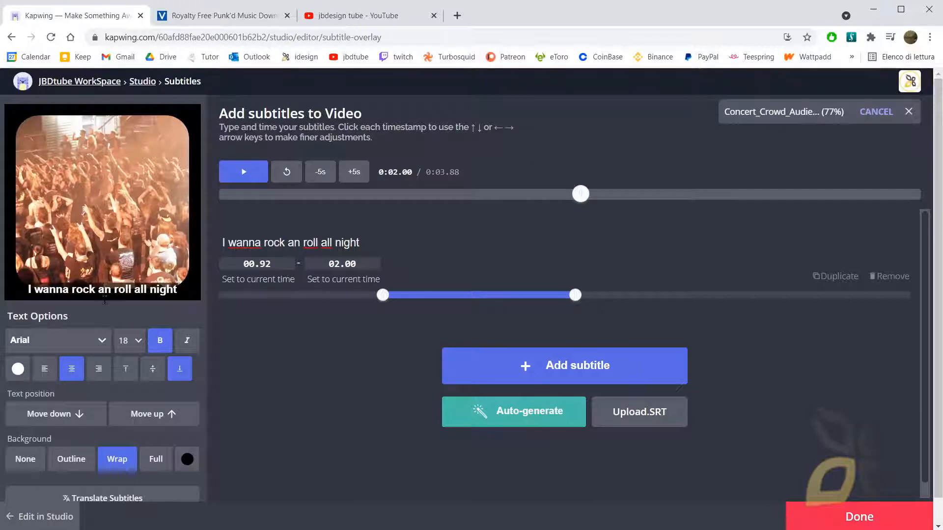
- Set the subtitle font to Bebas Neue and its size to 24
click(54, 340)
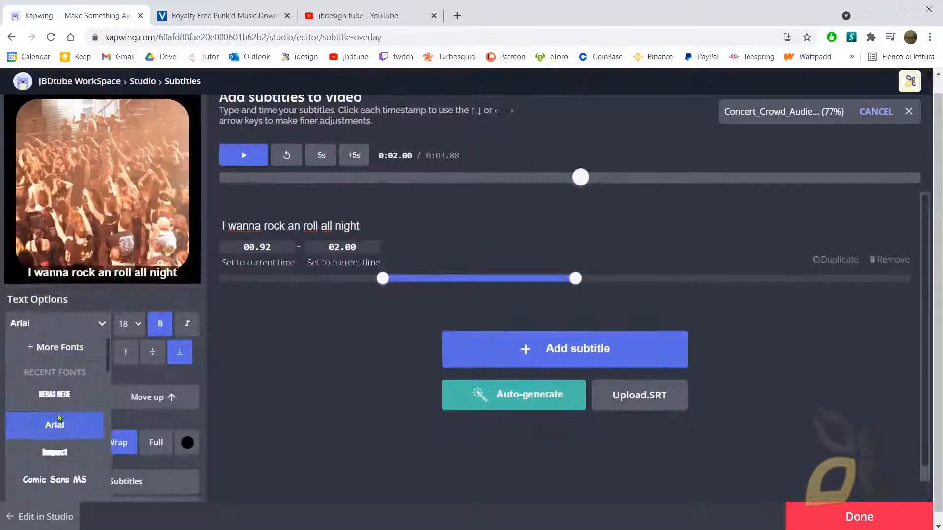
click(54, 395)
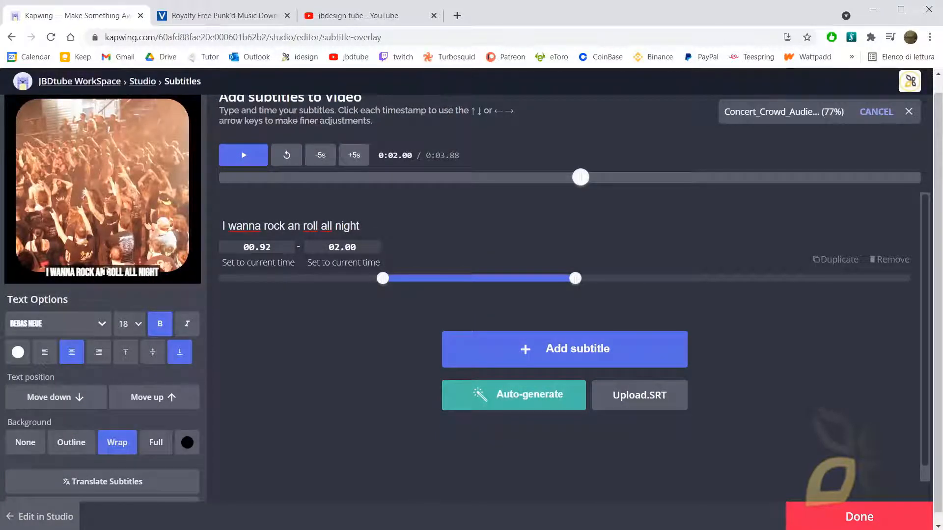
click(137, 325)
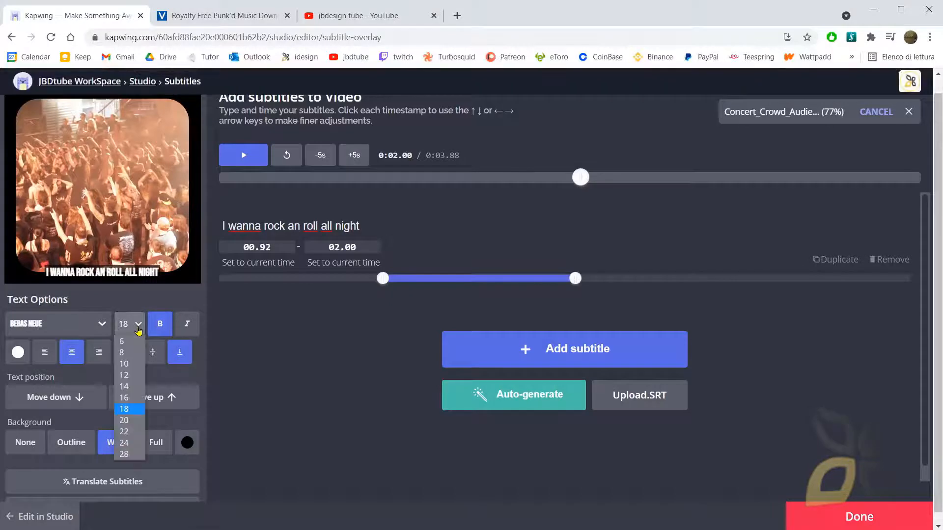
click(125, 418)
click(131, 325)
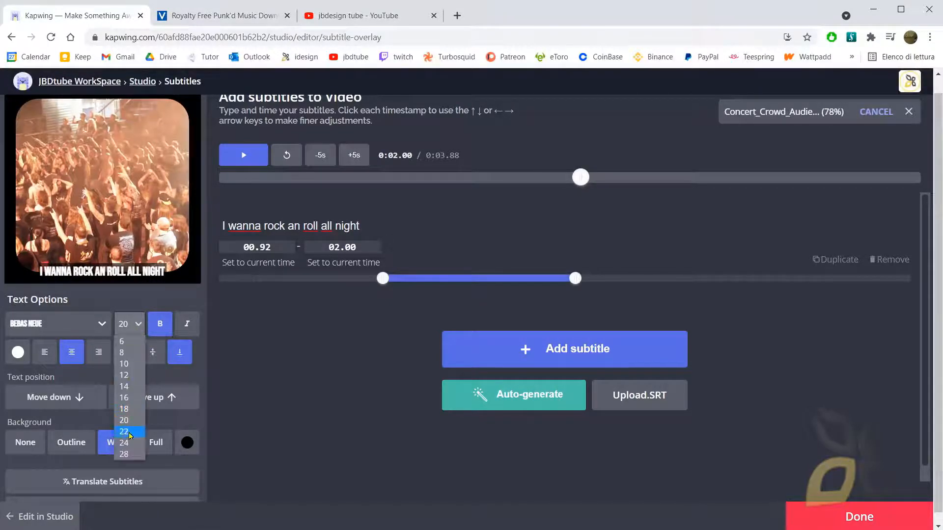
click(129, 443)
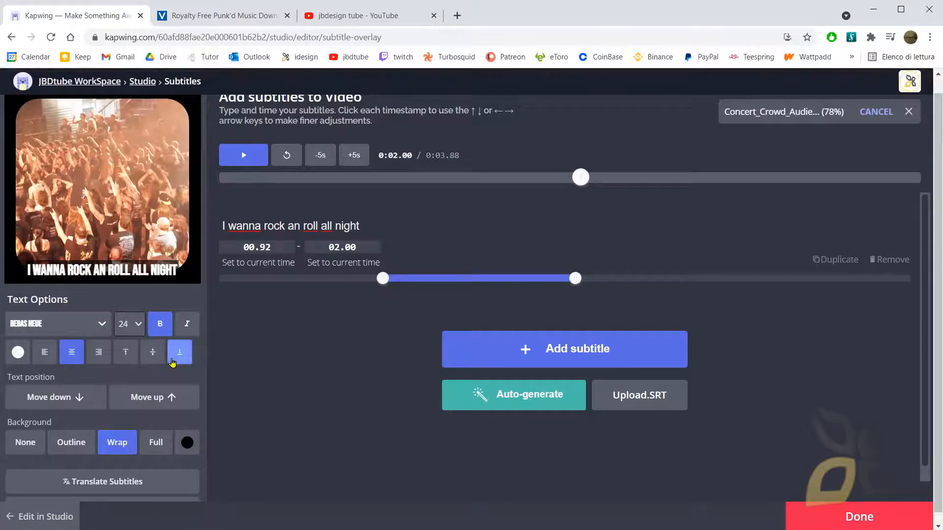
- Align the subtitle vertically to the top and raise its text position so it sits within the concert footage
click(125, 352)
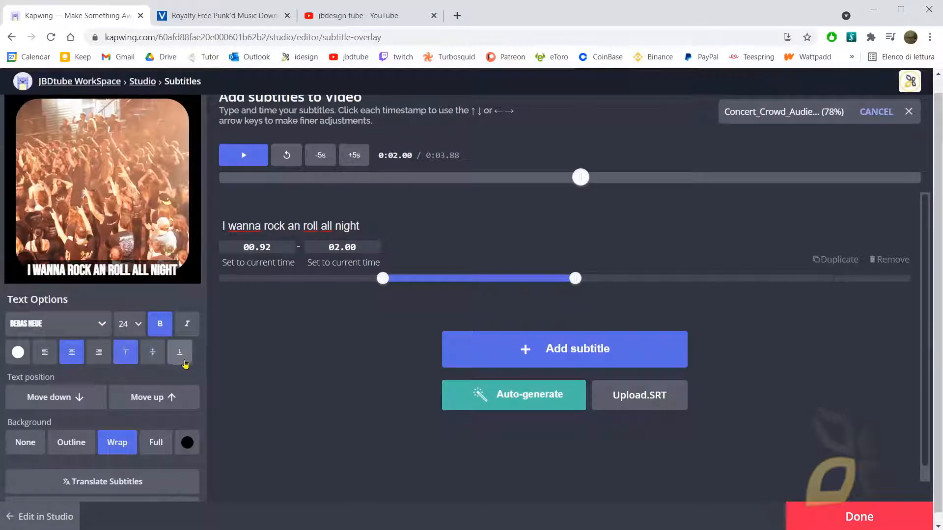
click(153, 402)
click(153, 402)
click(152, 402)
click(153, 402)
click(152, 402)
click(152, 402)
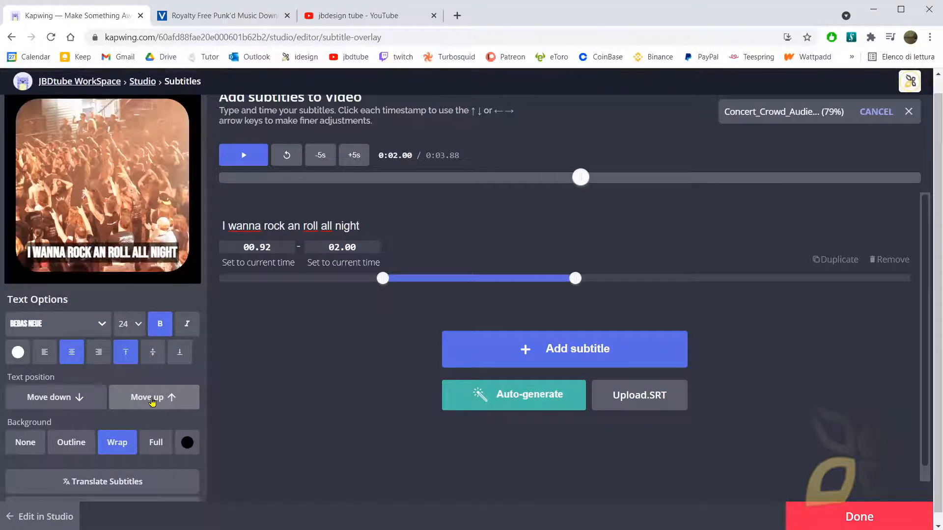
click(185, 355)
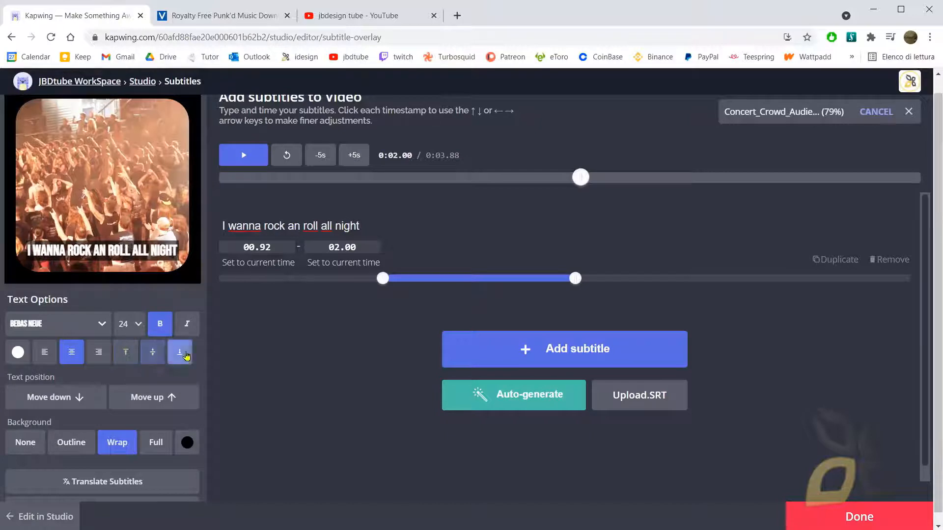
click(131, 357)
click(121, 405)
click(79, 399)
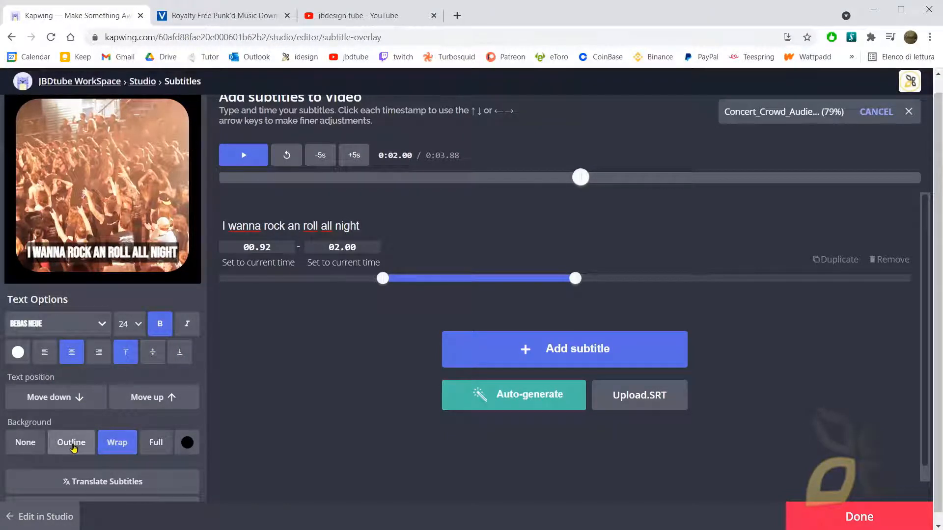
- Try the Outline, None and Full subtitle backgrounds, and settle on Outline
click(72, 445)
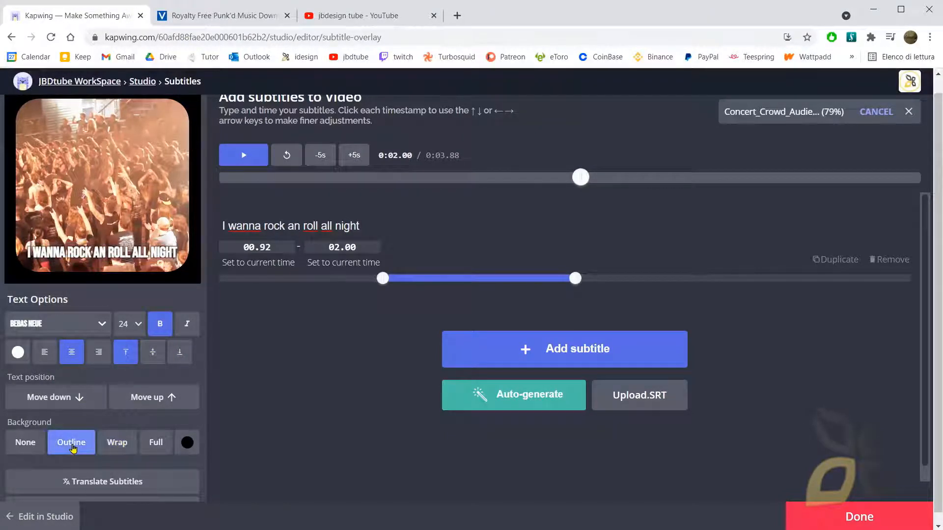
click(32, 445)
click(149, 445)
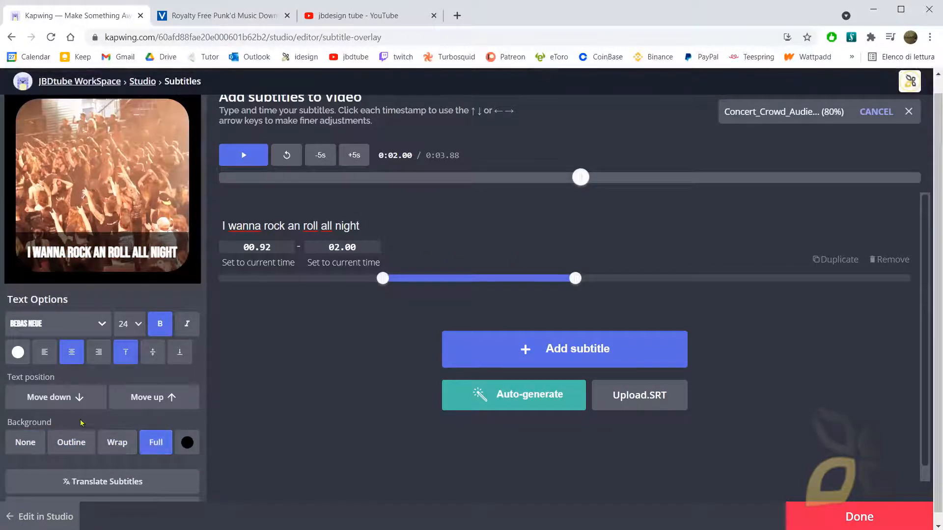
click(77, 436)
- Translate the subtitle from English (United States) to Italian - Italiano (Italia)
scroll(103, 437, down, 1)
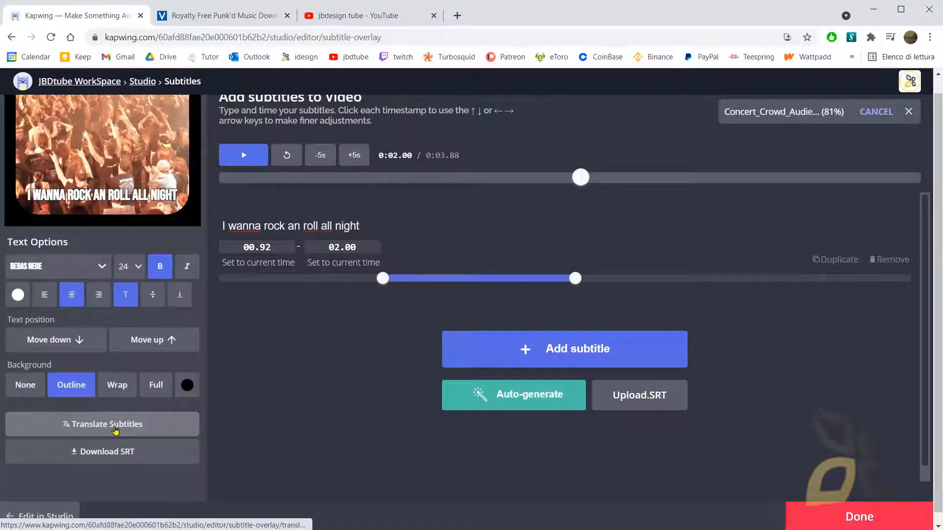
click(115, 431)
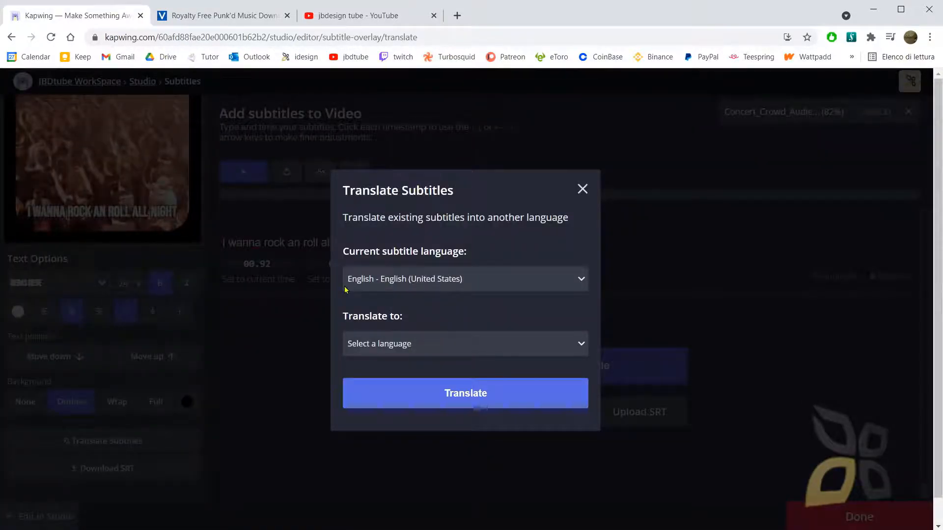
click(414, 345)
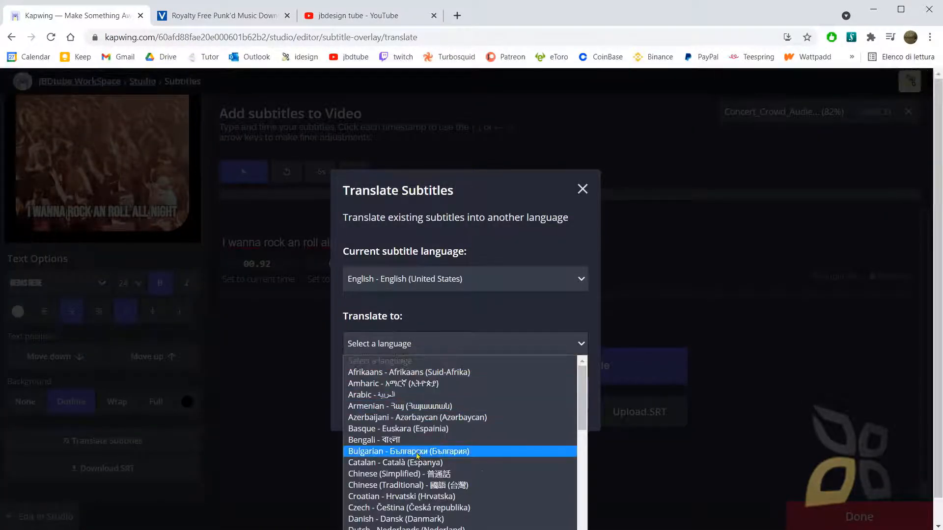
scroll(412, 485, down, 5)
scroll(401, 496, down, 2)
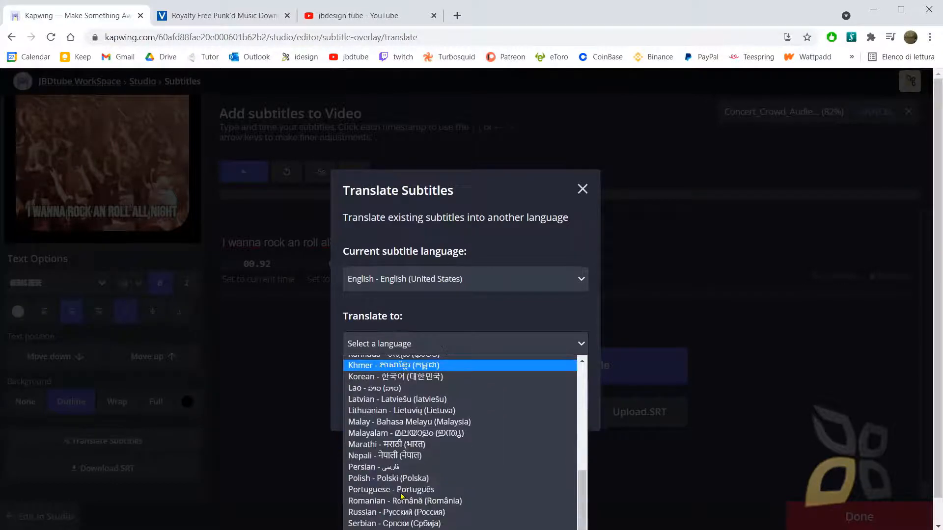
scroll(401, 496, down, 3)
scroll(401, 495, up, 8)
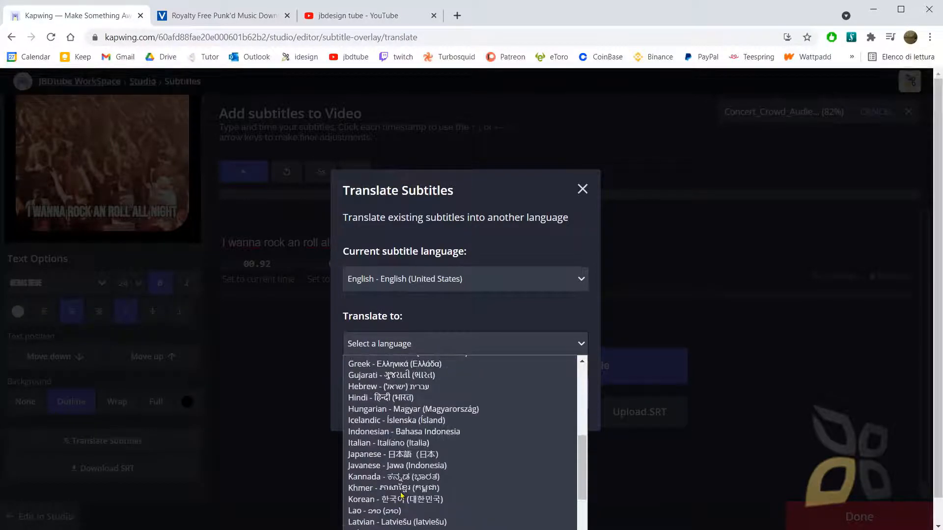
scroll(402, 494, down, 3)
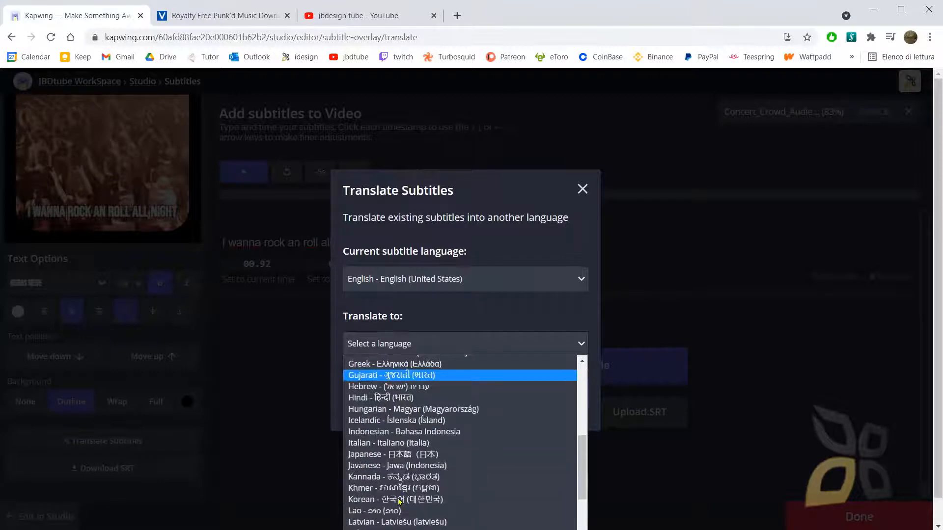
click(400, 443)
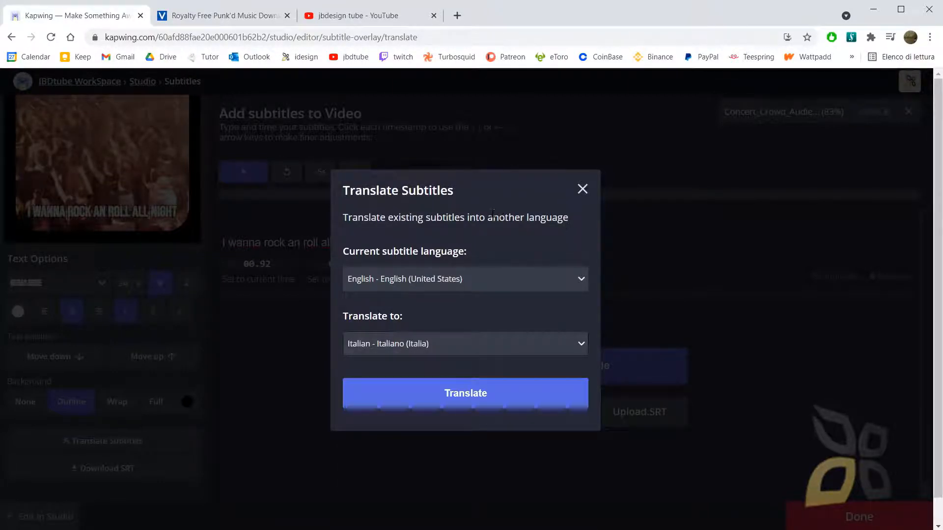
click(479, 390)
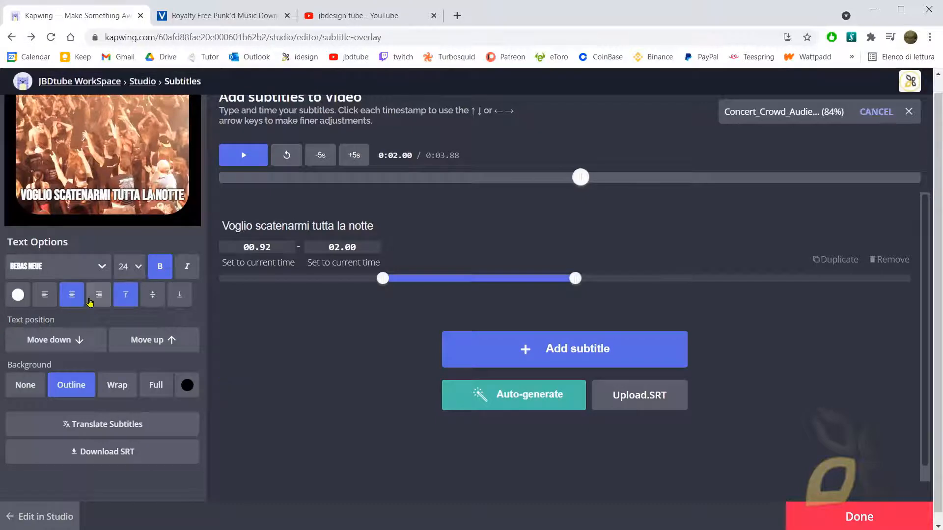
- Try to translate the subtitle again with English (United States) as the current subtitle language and no target language chosen
click(120, 426)
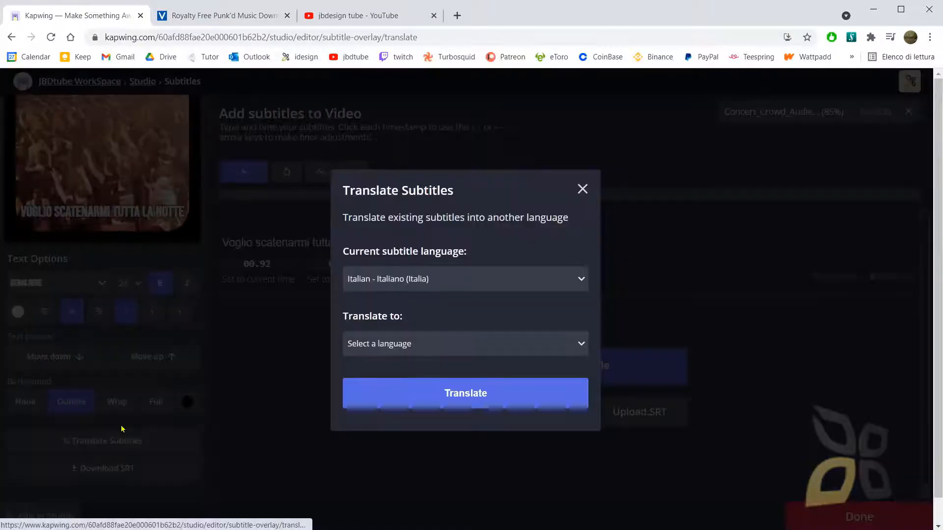
click(410, 285)
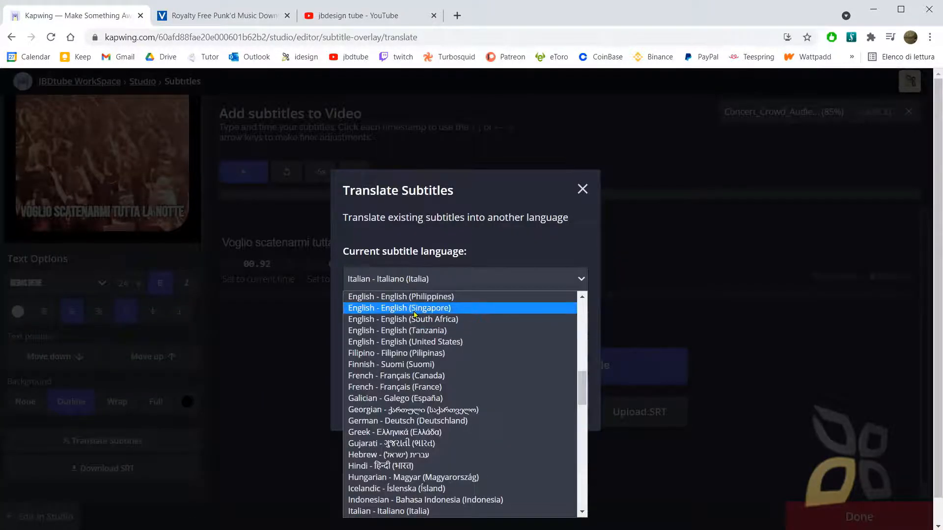
scroll(397, 344, up, 3)
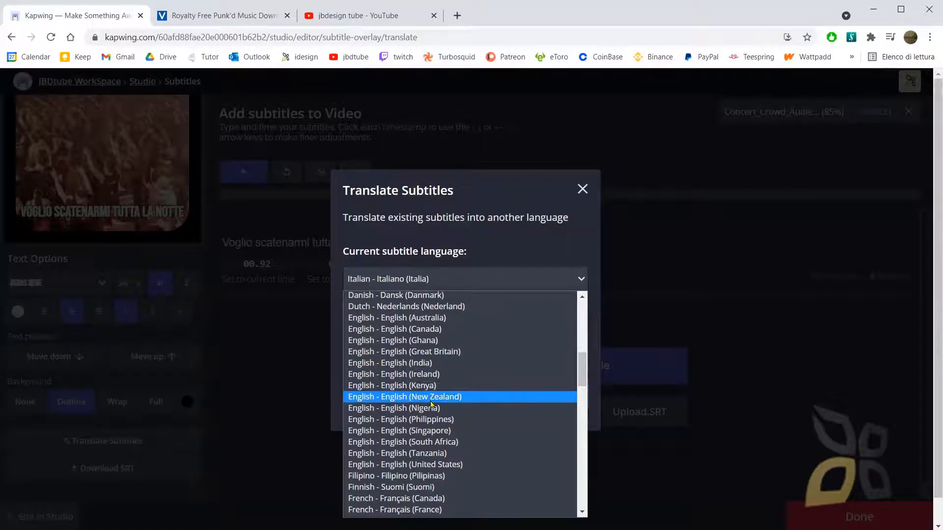
click(431, 465)
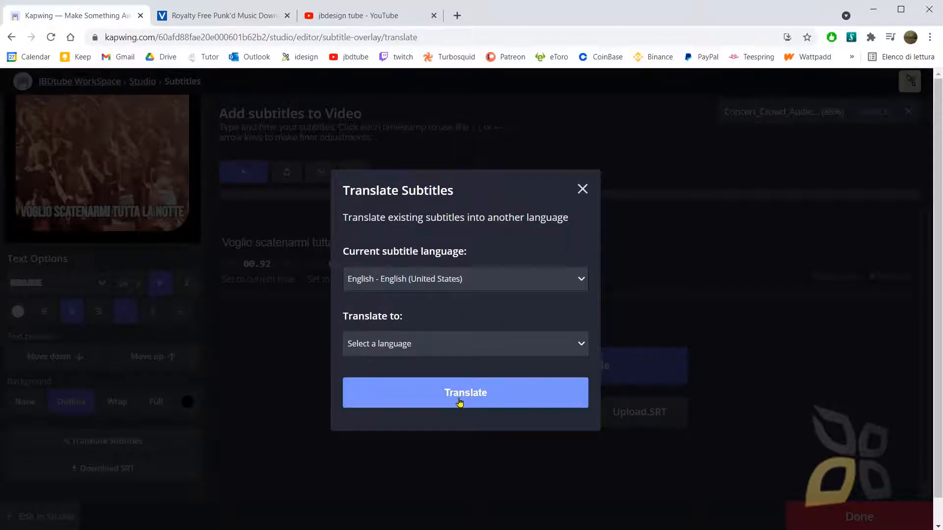
click(460, 402)
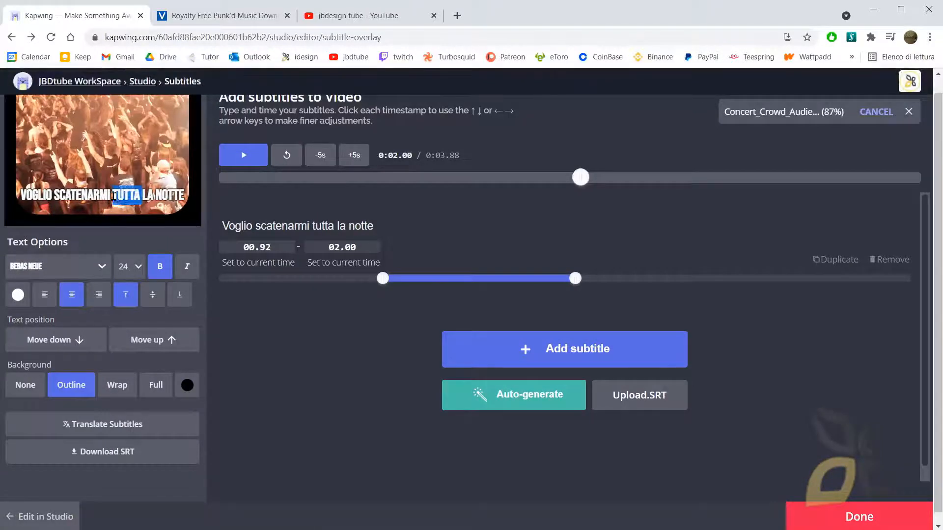
- Replace the Italian subtitle text with "I wanna Rock and Roll All Night"
triple_click(113, 197)
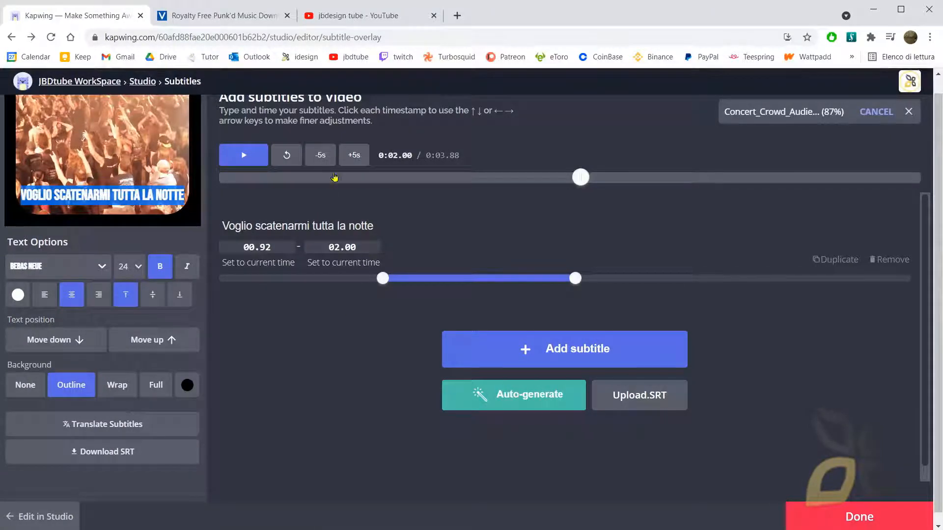
triple_click(321, 222)
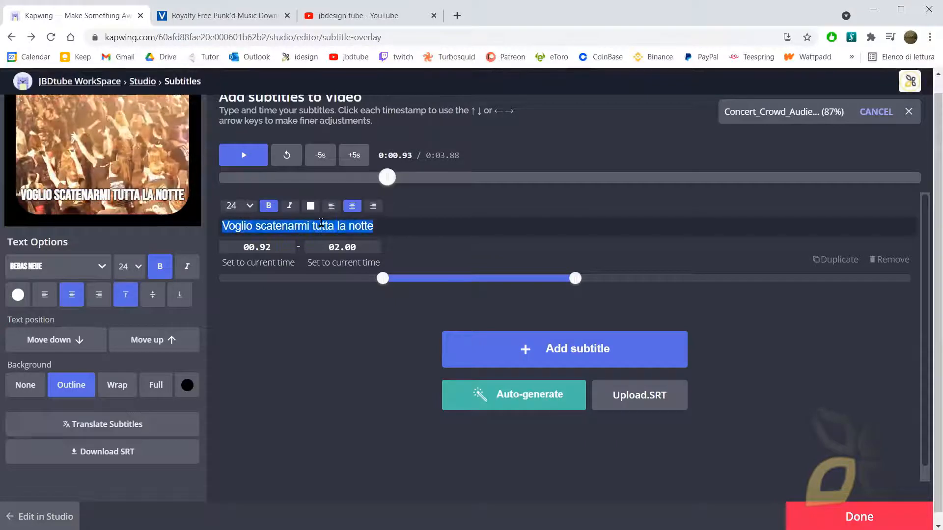
text(Rock)
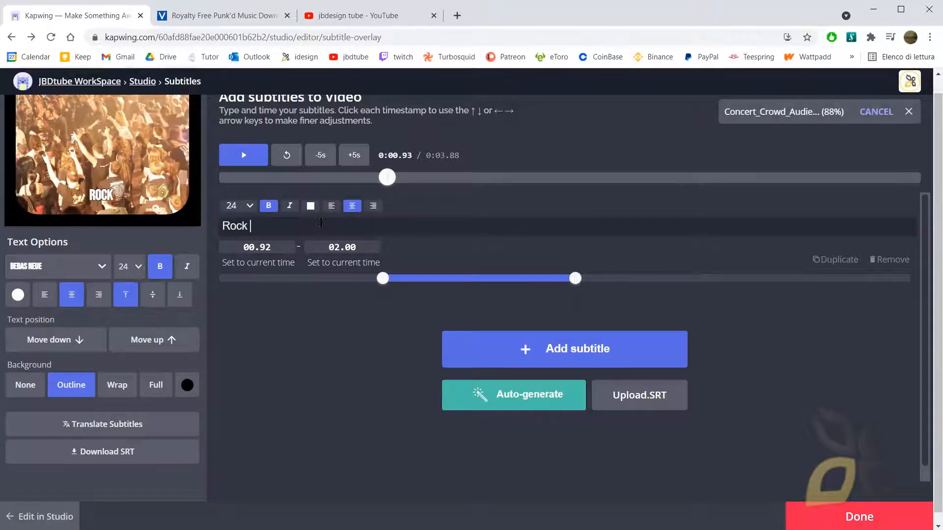
key(BackSpace)
key(BackSpace)
key(BackSpace)
key(BackSpace)
key(BackSpace)
text(I)
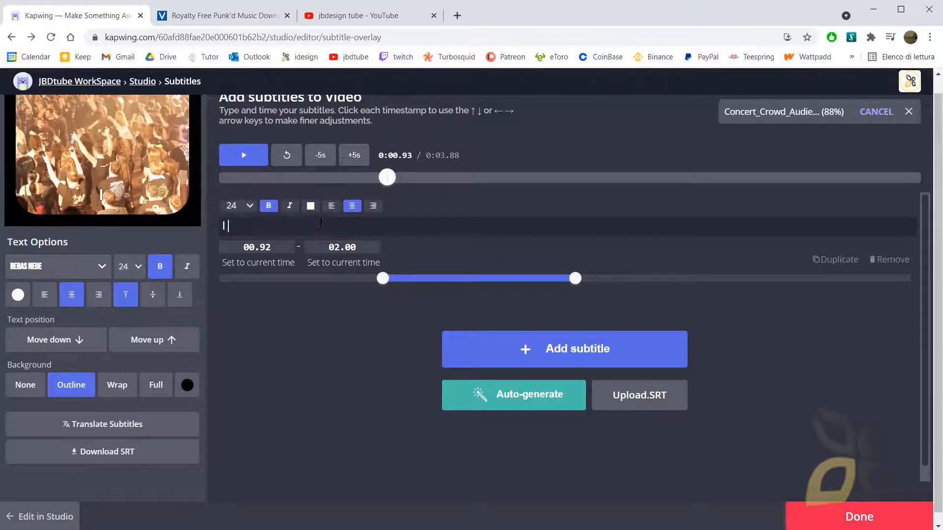
text( wanna Rock an)
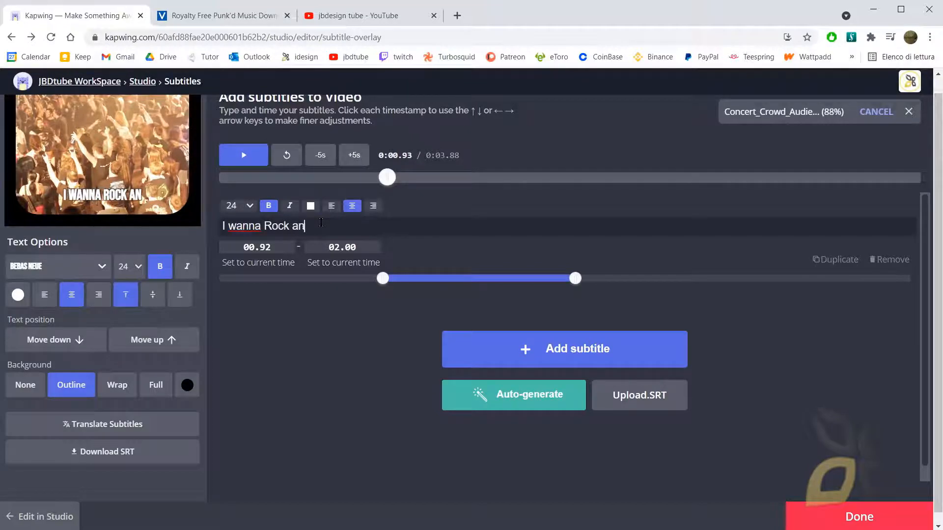
text(d Roll All )
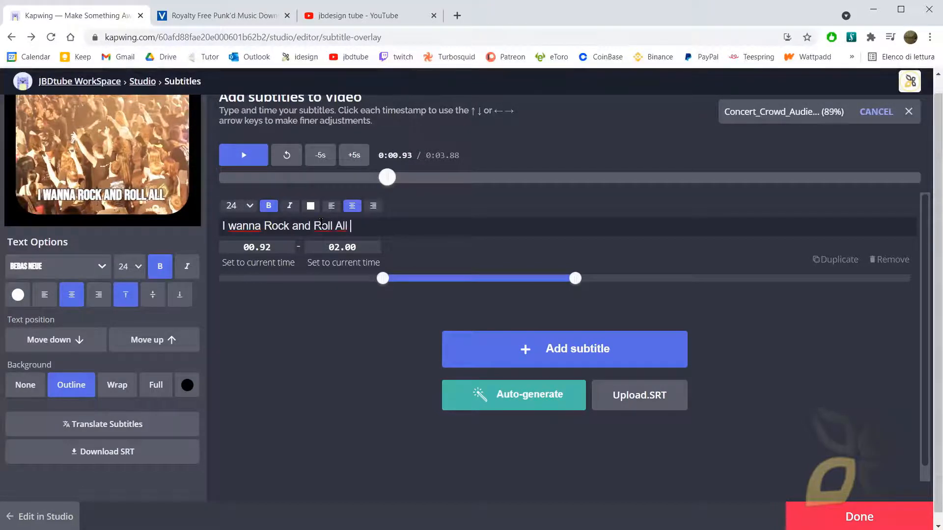
text(Night)
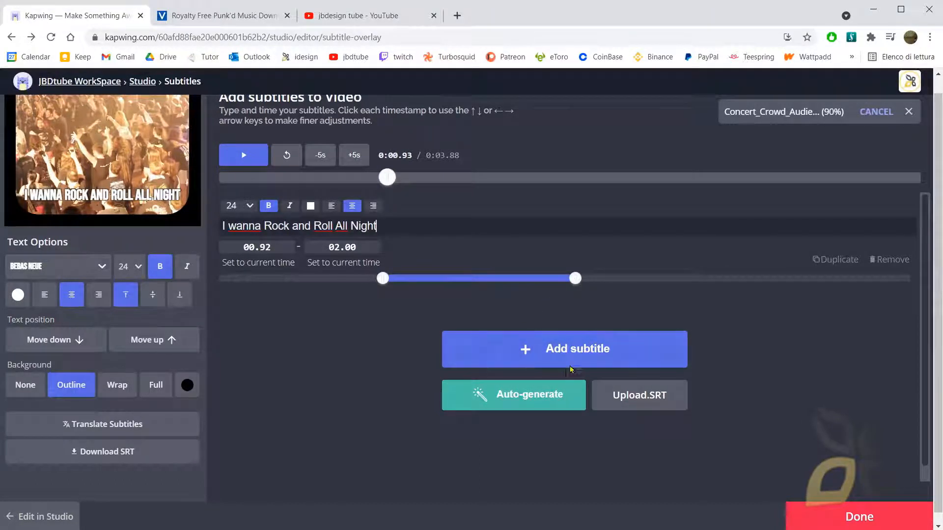
- Add a second subtitle and time it from 02.41 to 03.87
click(554, 357)
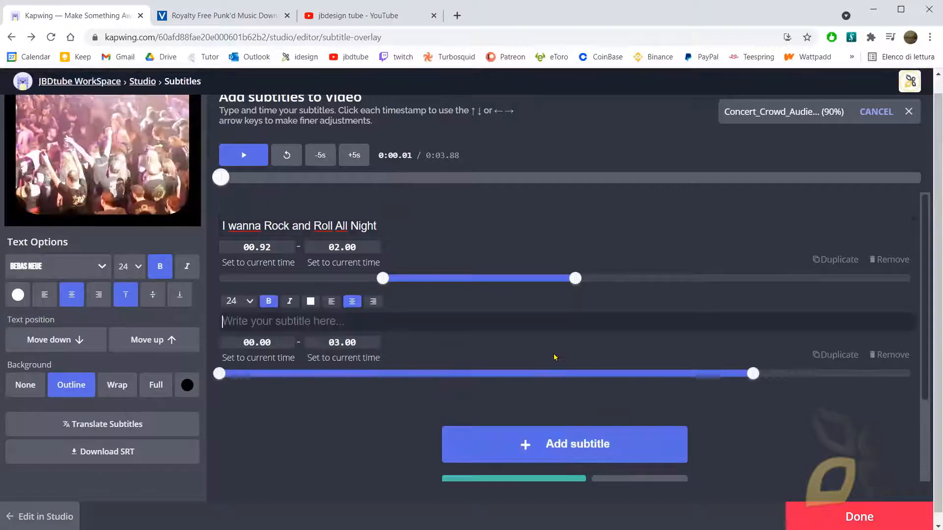
click(480, 325)
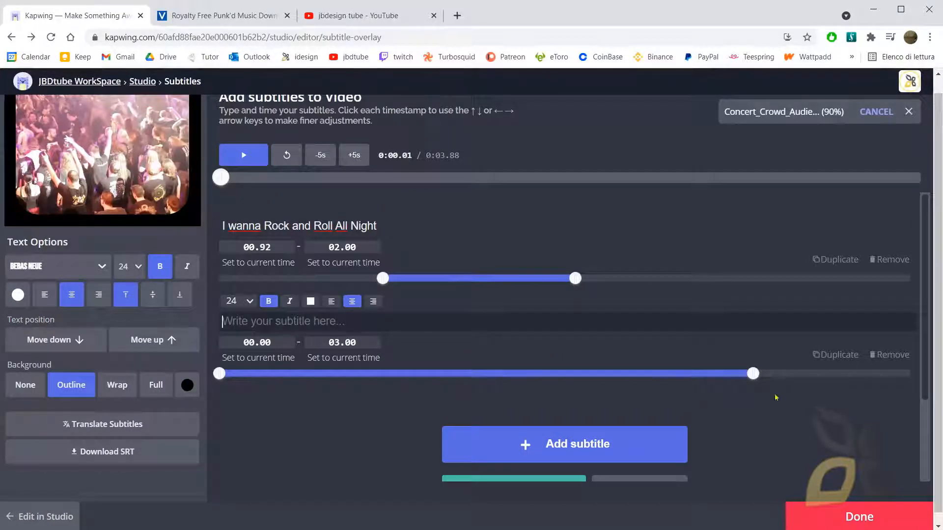
drag(754, 374, 910, 374)
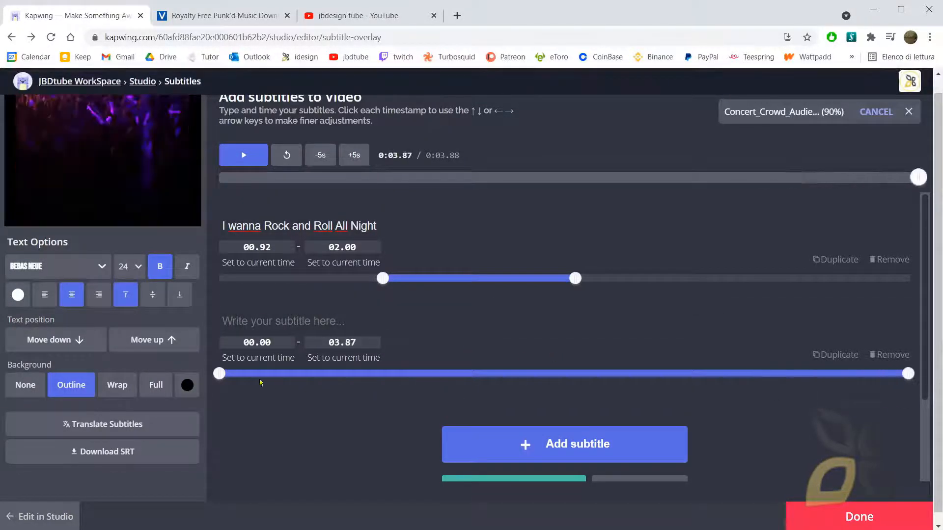
drag(219, 375, 648, 375)
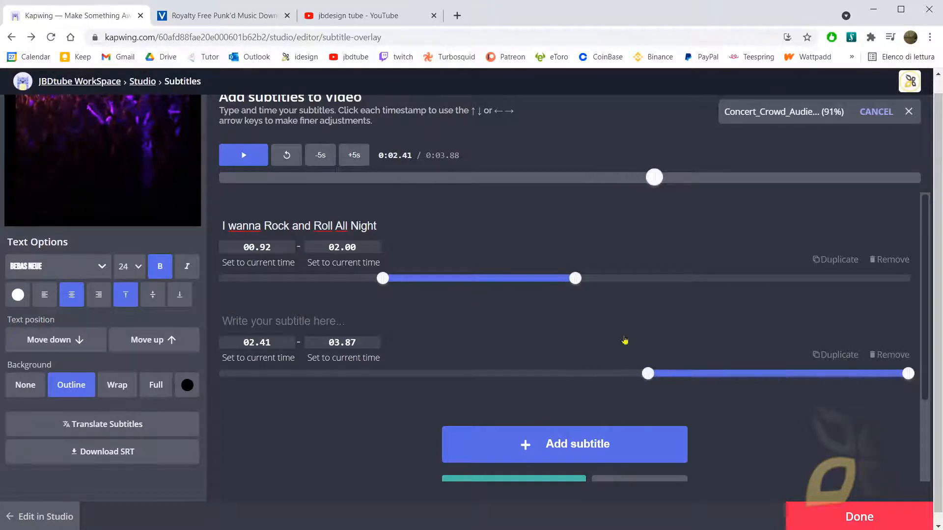
- Extend the first subtitle to end at 02.39 and enter "And Party Every Day" as the second subtitle's text
drag(580, 282, 647, 290)
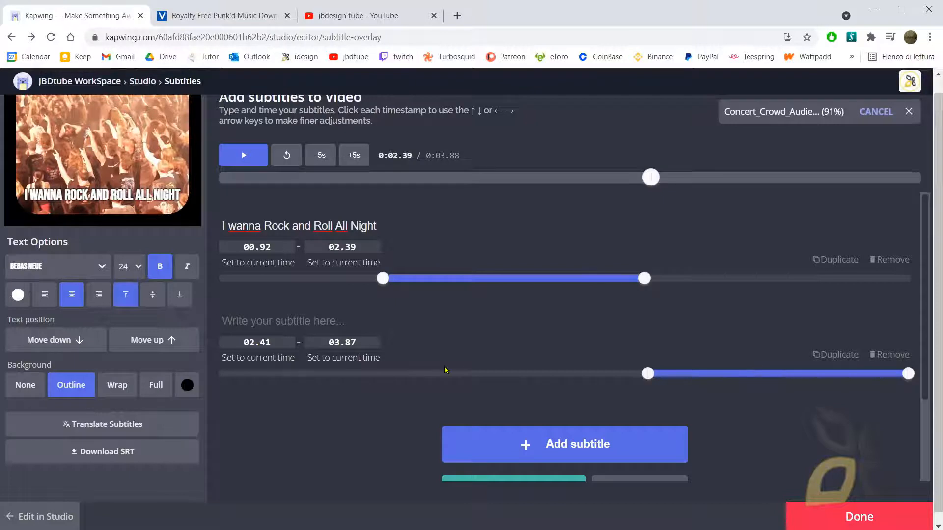
click(245, 318)
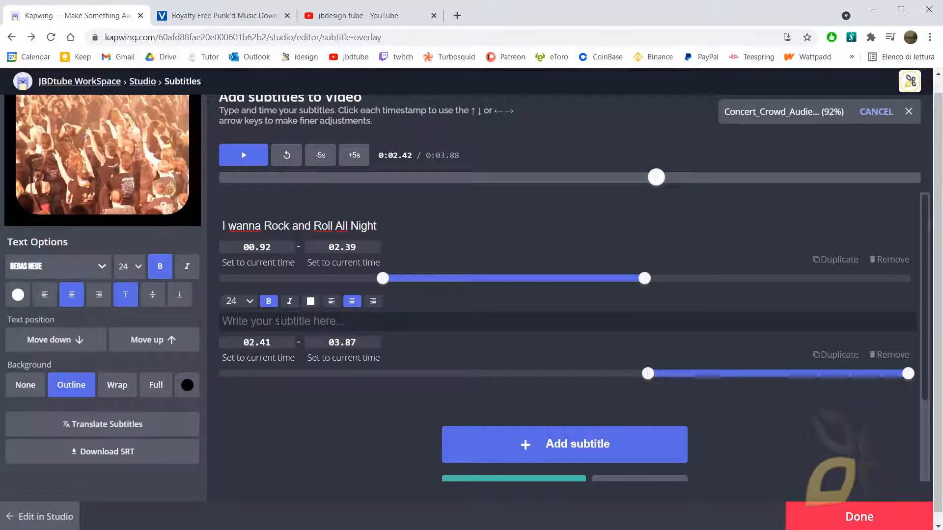
text(And)
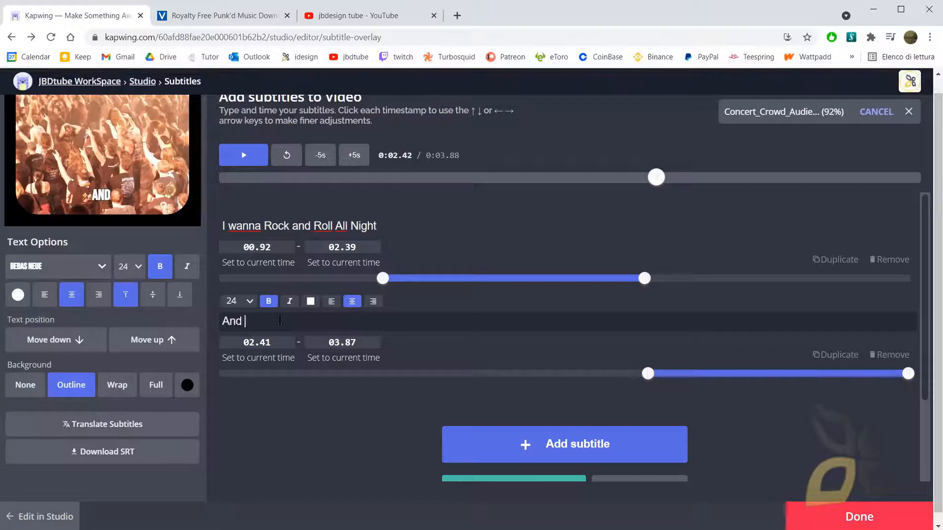
text( Party Every)
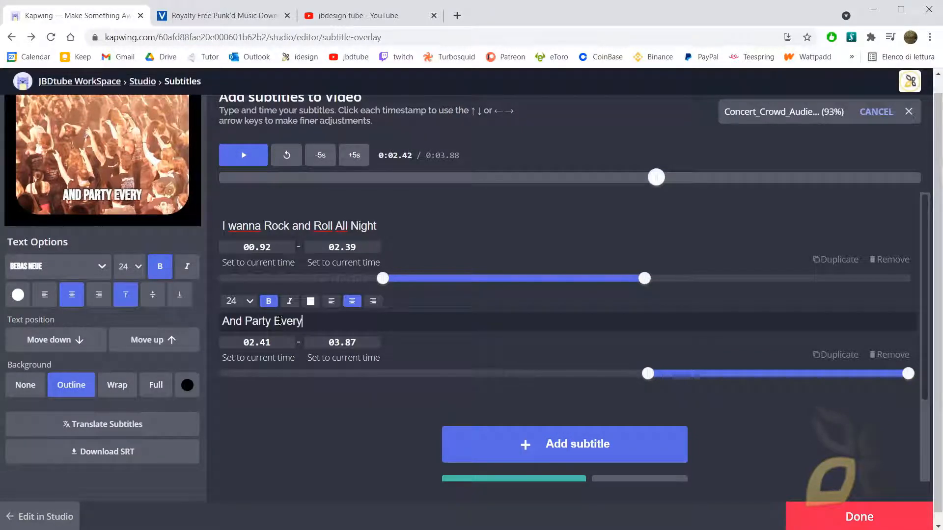
text( Day)
click(249, 432)
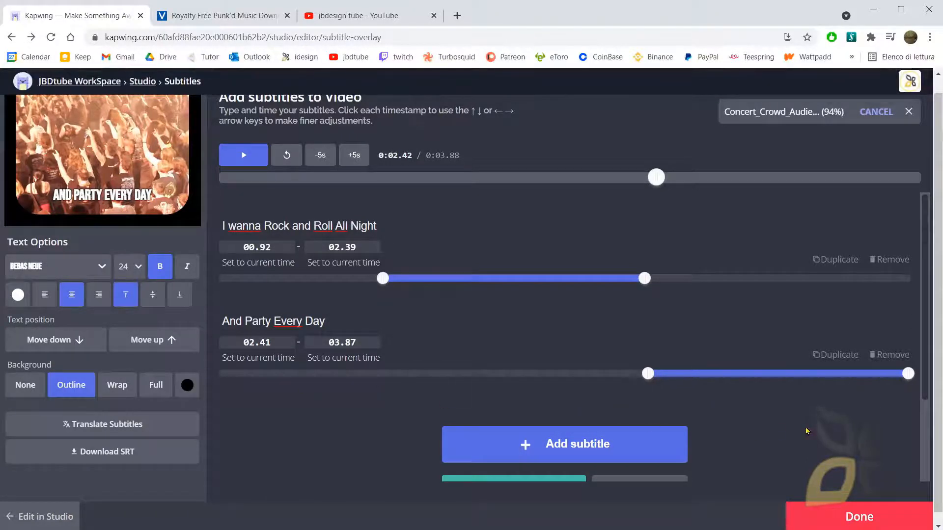
- Read the notes on beta status and accuracy for auto-generated subtitles and leave without generating any
scroll(817, 435, down, 1)
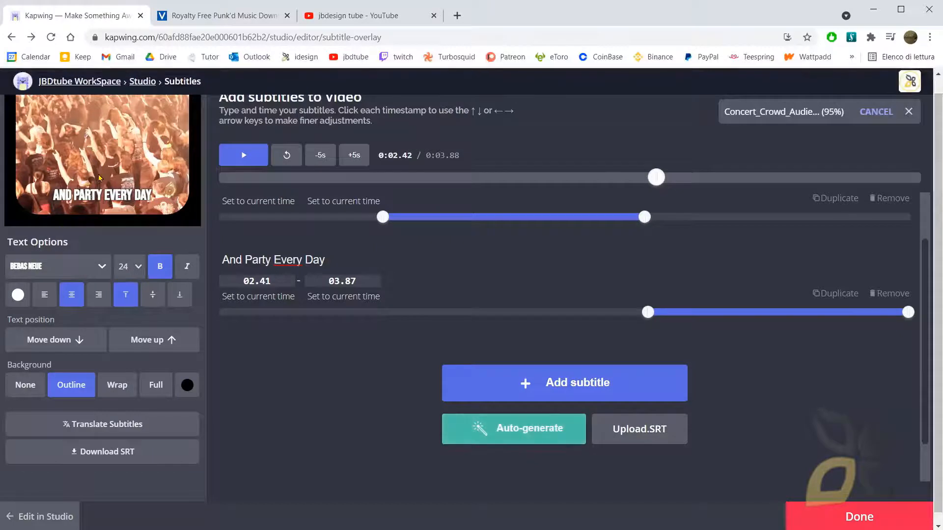
click(519, 438)
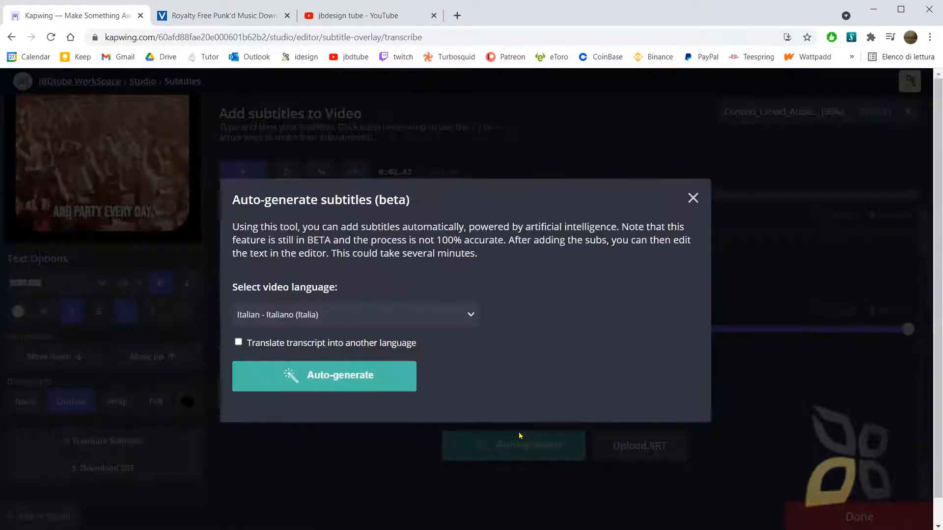
double_click(322, 240)
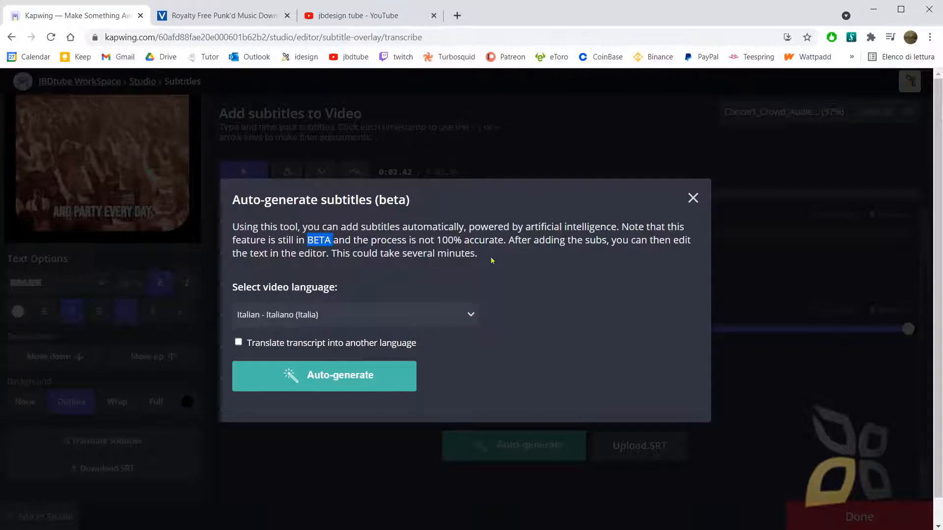
triple_click(440, 240)
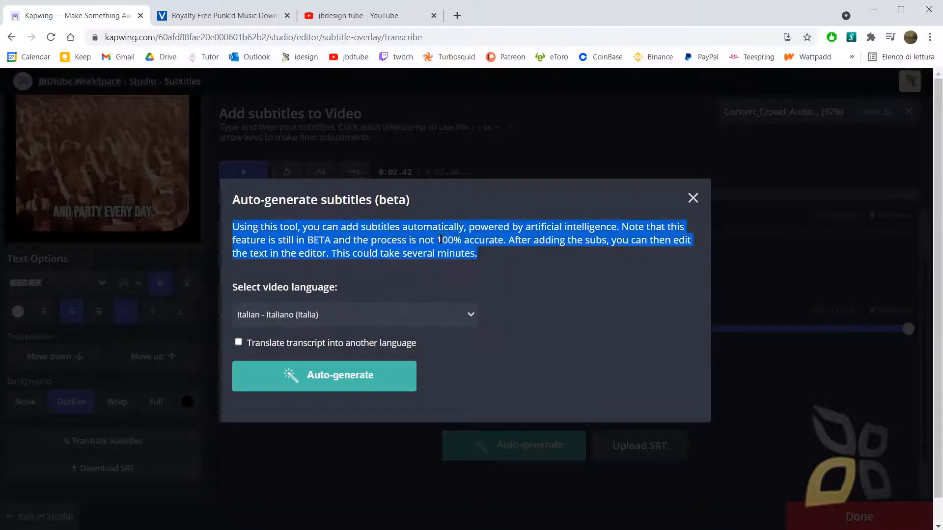
click(471, 241)
drag(503, 240, 438, 242)
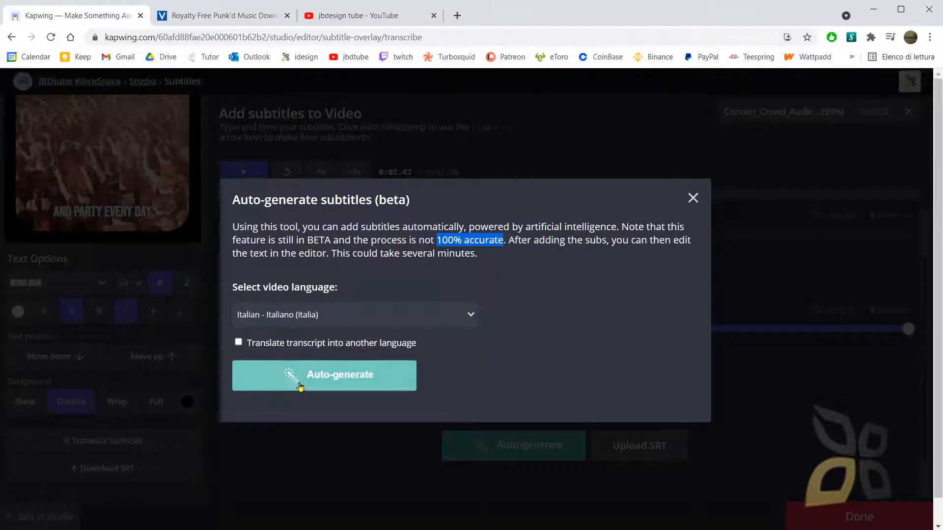
click(693, 197)
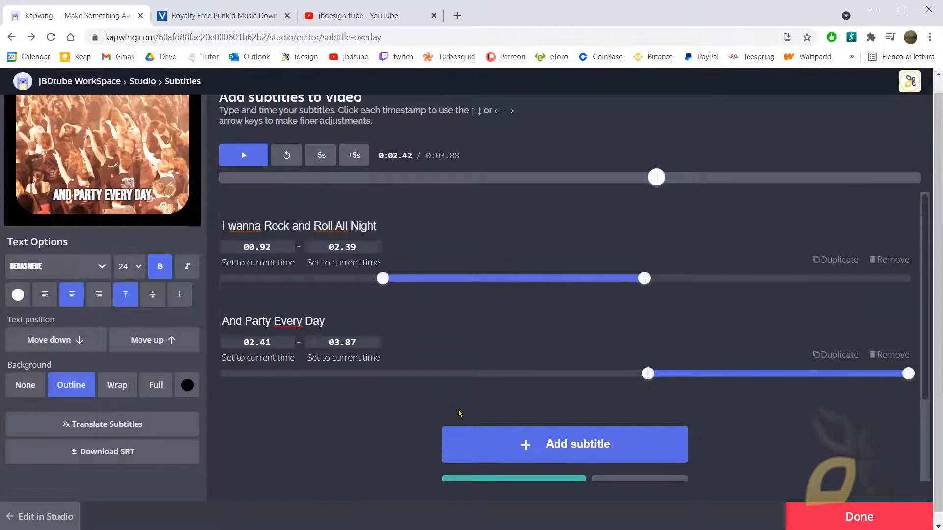
- Try to download the subtitles as an SRT file and dismiss the Pro upgrade offer
scroll(460, 415, down, 1)
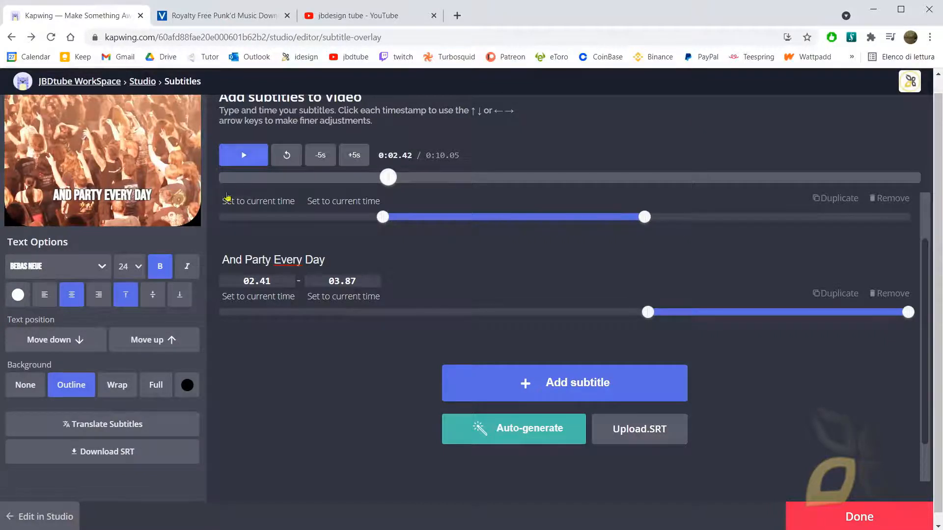
scroll(137, 227, up, 1)
scroll(112, 460, down, 1)
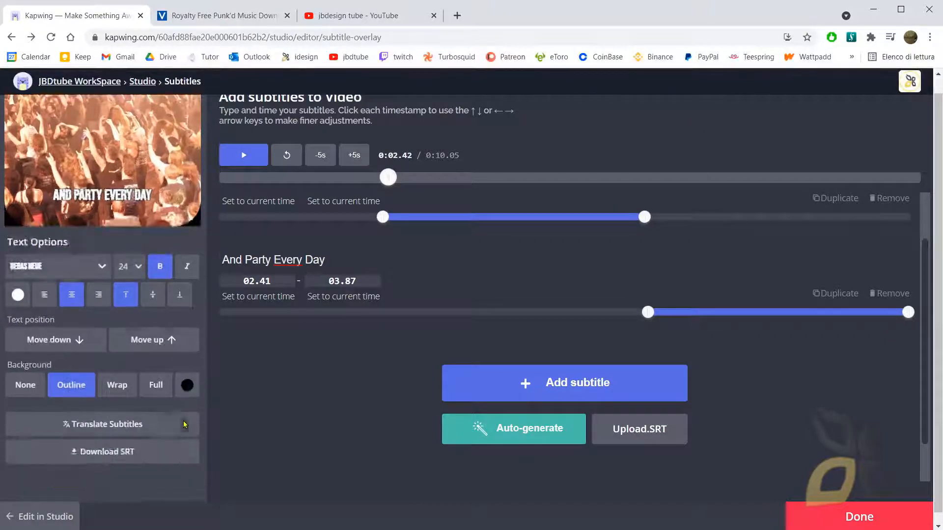
click(112, 461)
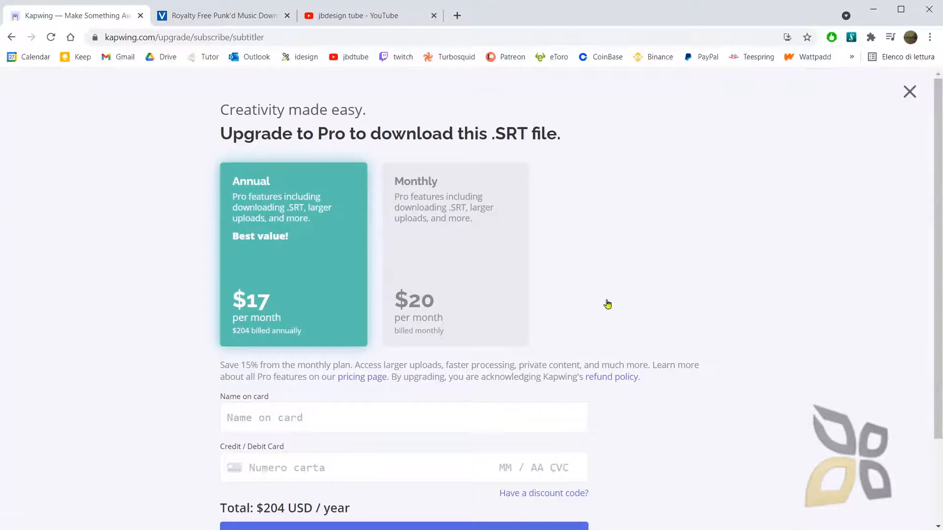
click(910, 92)
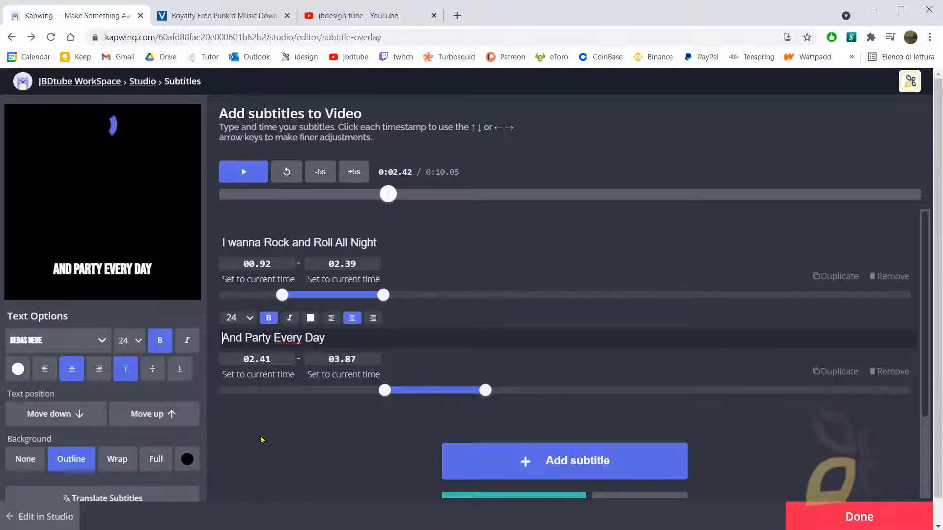
- Finish the subtitle editing and return to the Studio editor
scroll(260, 435, down, 3)
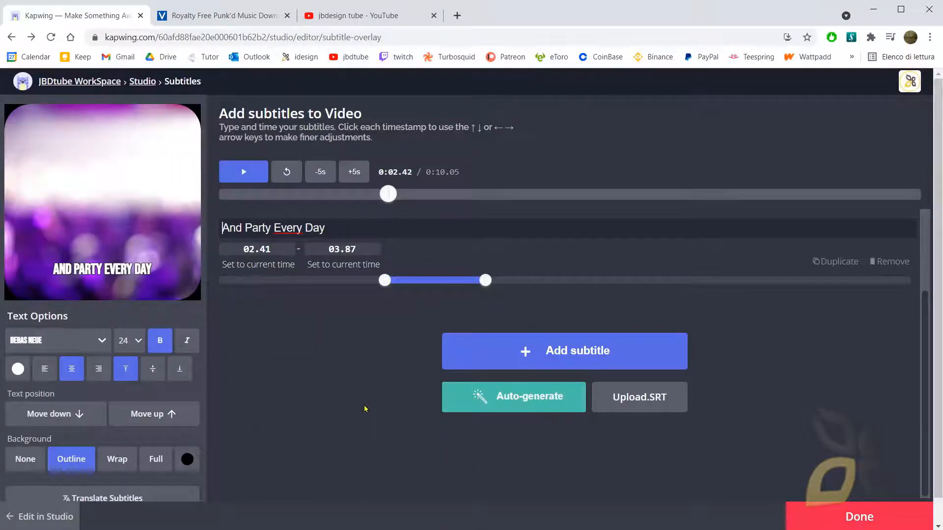
scroll(255, 431, down, 1)
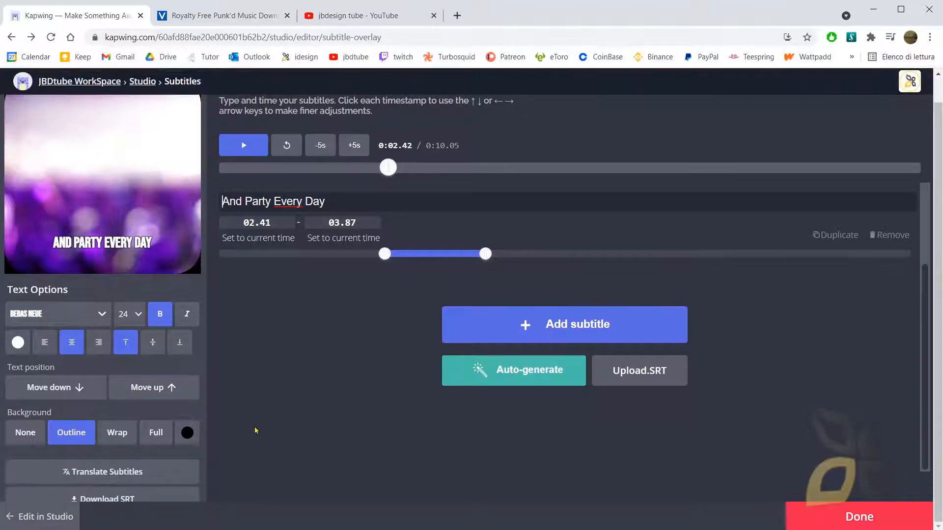
scroll(340, 425, up, 2)
scroll(275, 400, down, 3)
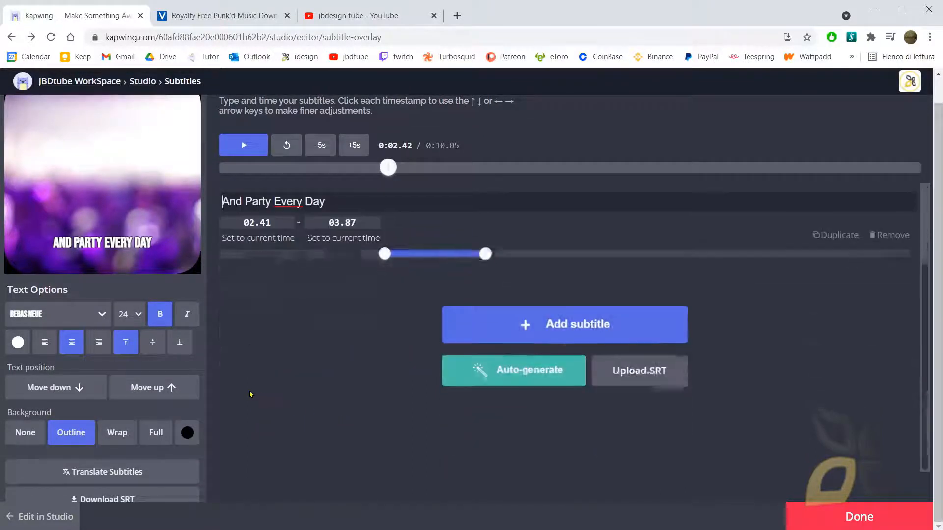
click(854, 521)
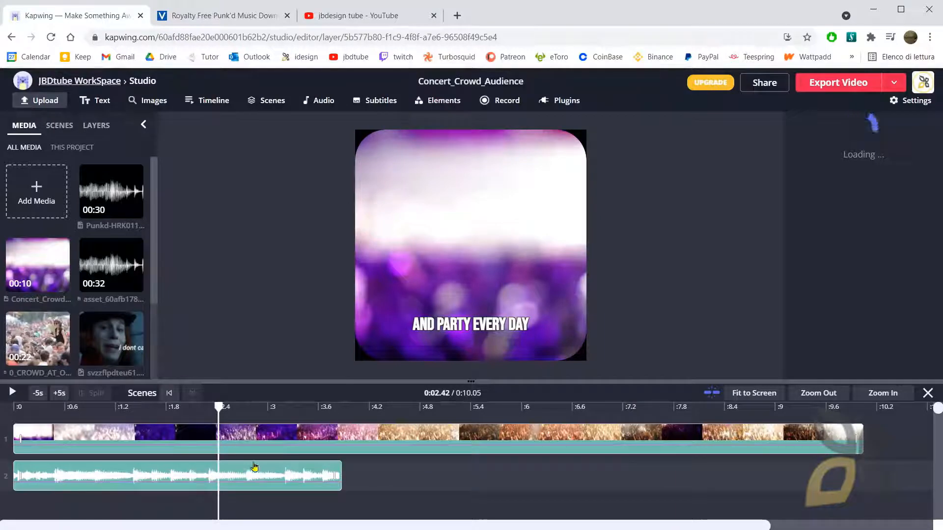
- Select the concert video clip, look over the media used in this project, and show the scene list
click(342, 438)
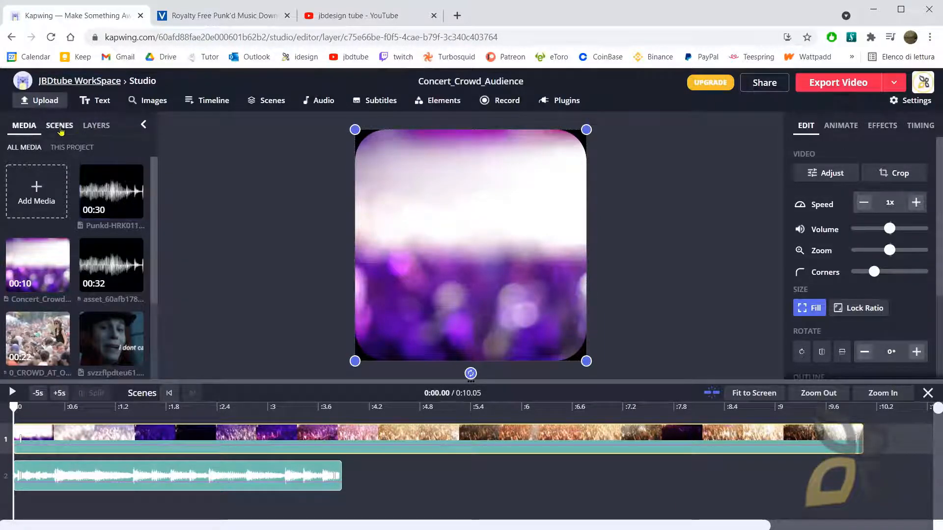
click(67, 153)
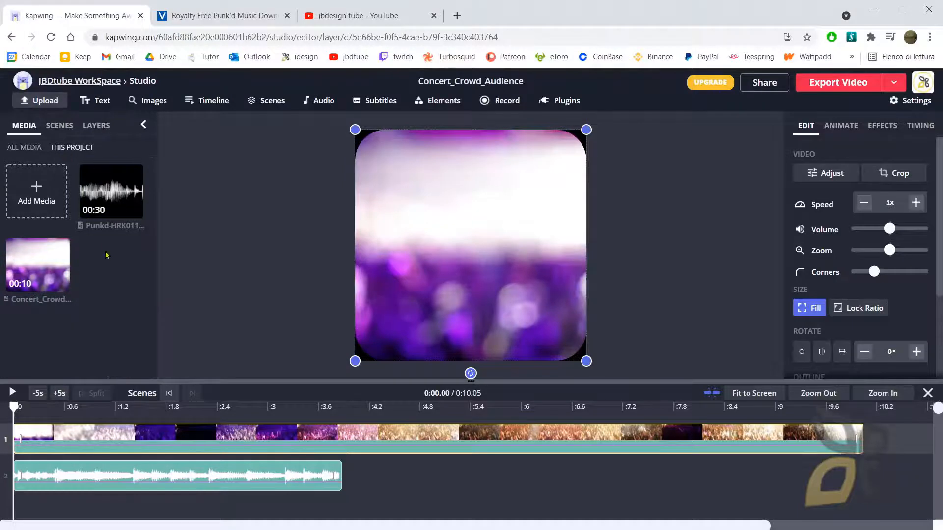
mouse_move(48, 292)
mouse_move(121, 216)
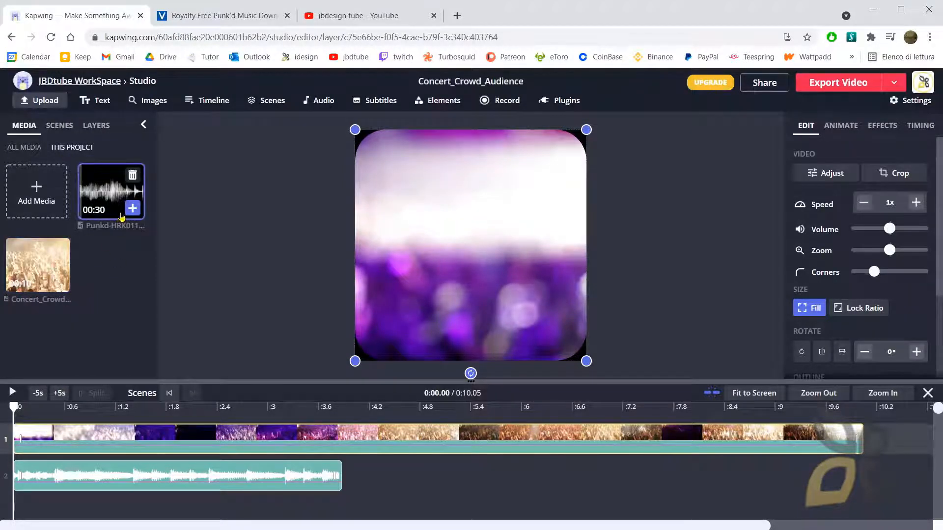
click(68, 126)
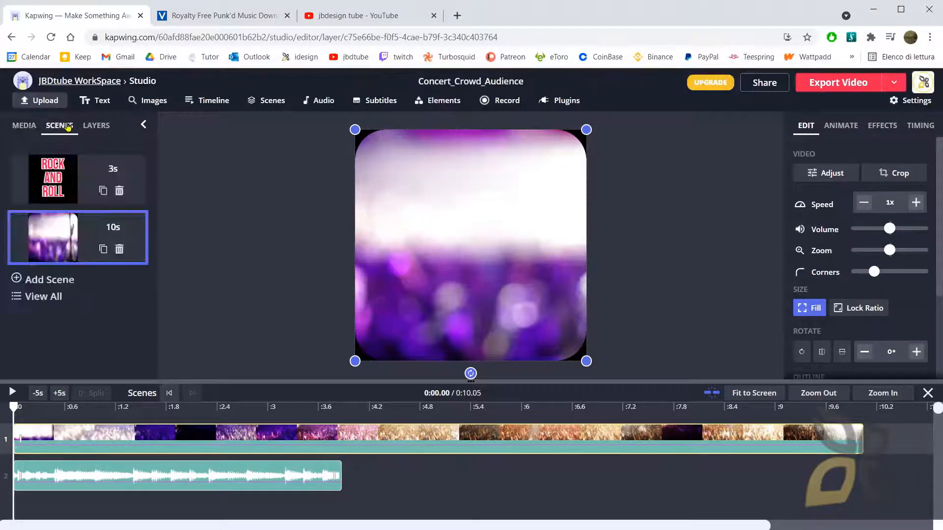
- Trim the end of the concert video clip to match the audio track at 3.88 s and return the playhead to the start
click(143, 408)
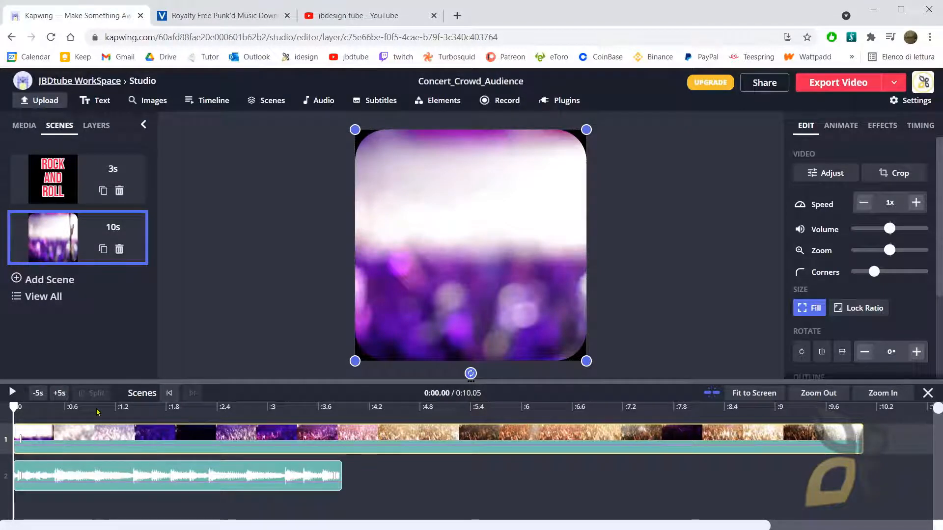
drag(152, 407, 373, 419)
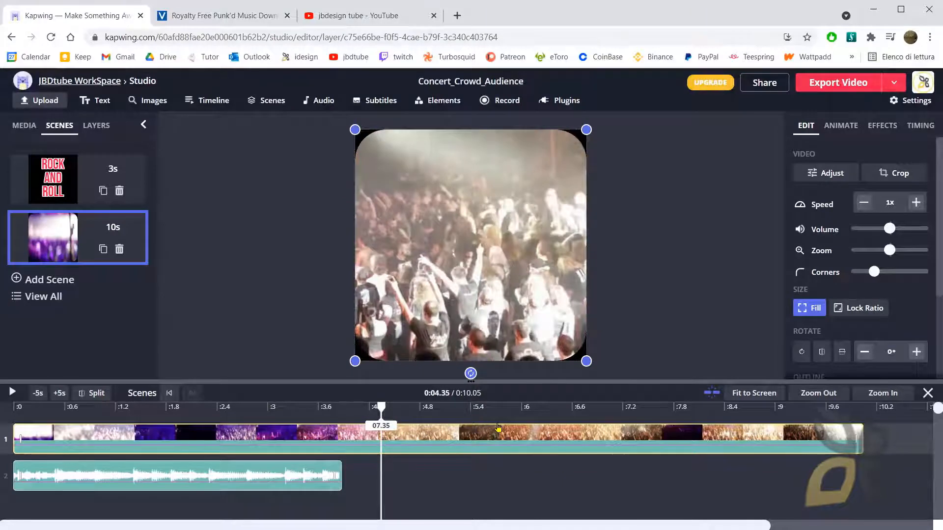
drag(382, 406, 244, 406)
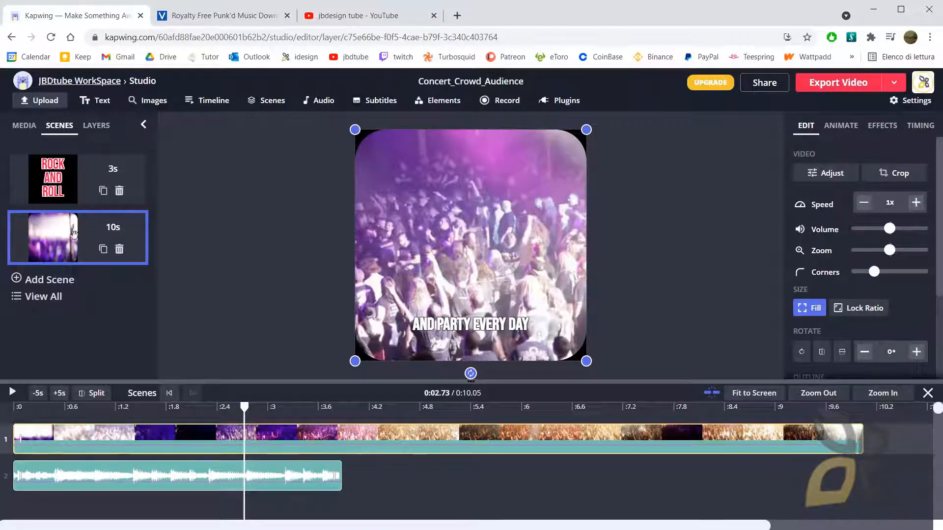
drag(857, 432, 341, 440)
drag(285, 410, 60, 422)
key(space)
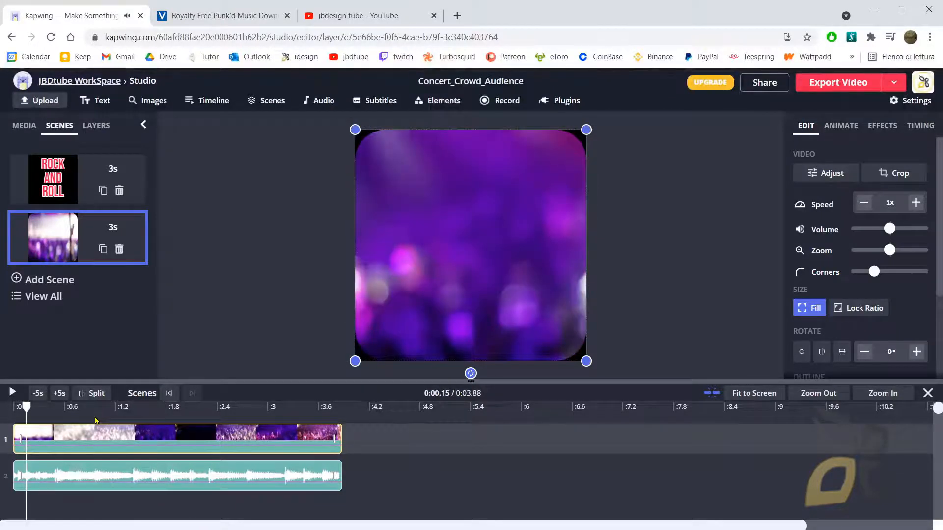
drag(27, 406, 13, 406)
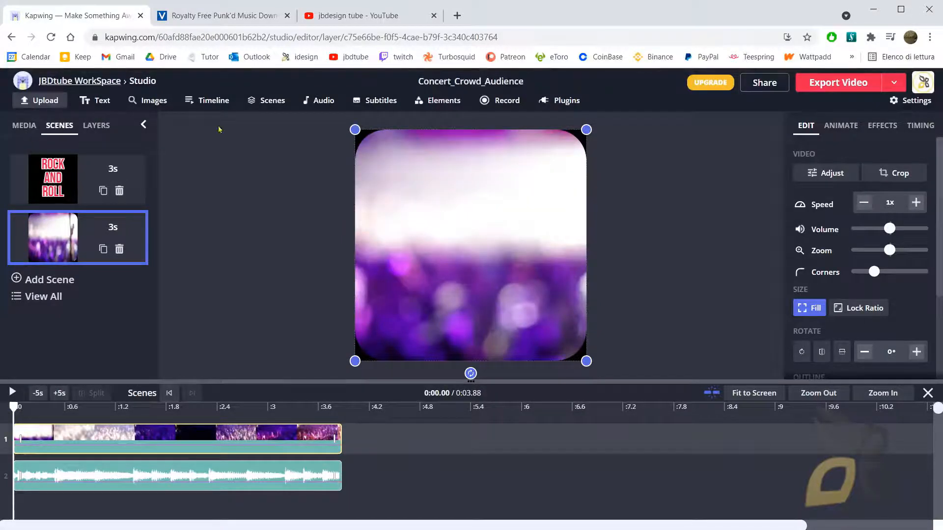
- Export the project as an MP4 and look over the download and sharing options on its video page
click(841, 88)
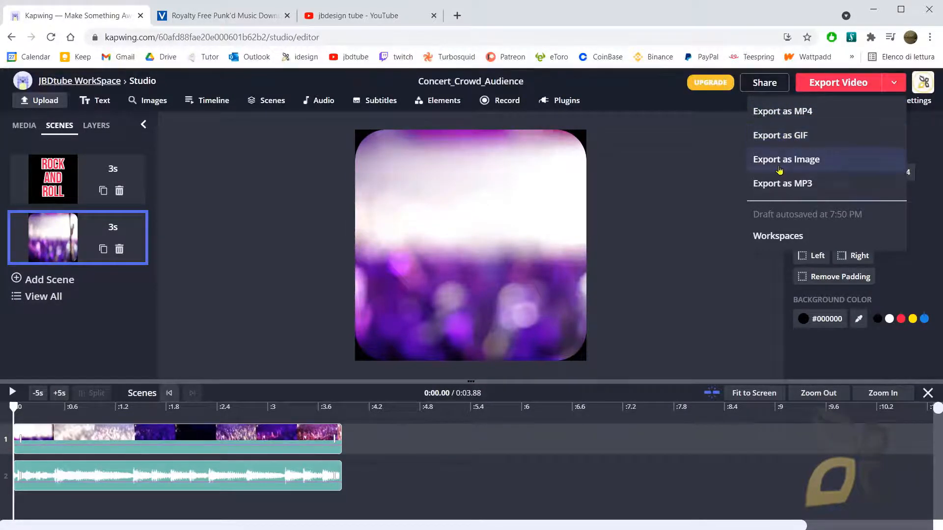
drag(74, 419, 182, 420)
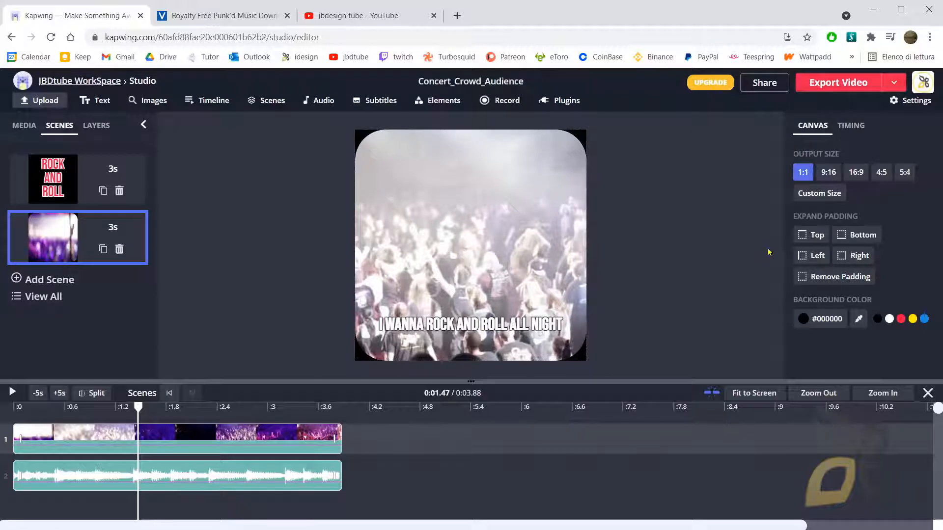
click(894, 83)
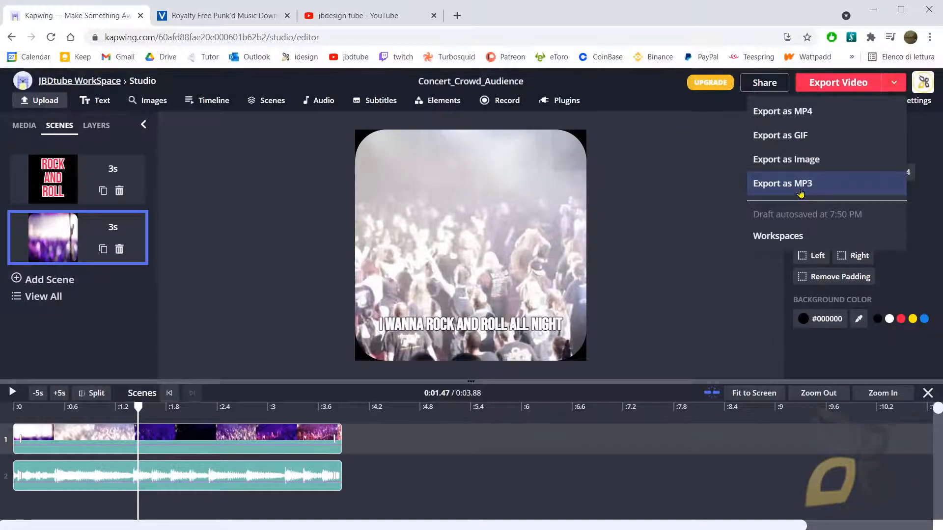
click(788, 116)
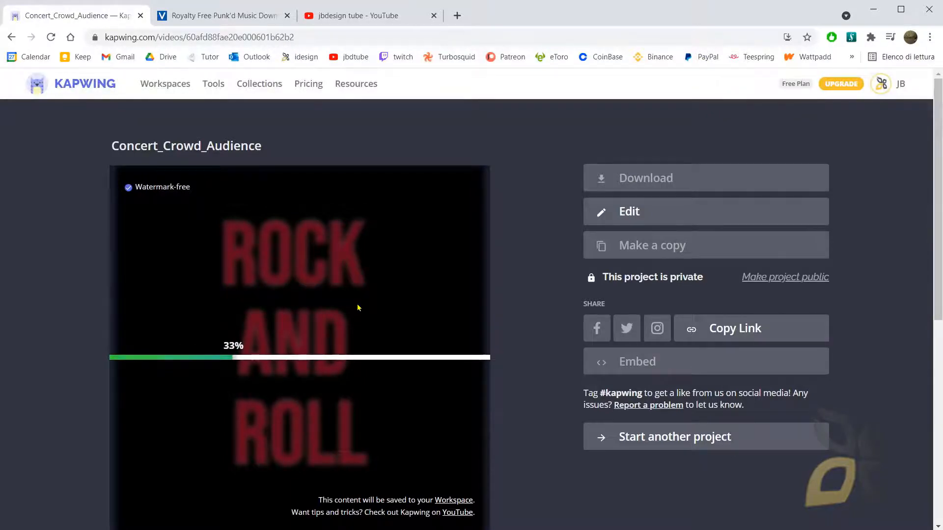
scroll(530, 341, down, 1)
scroll(573, 299, up, 1)
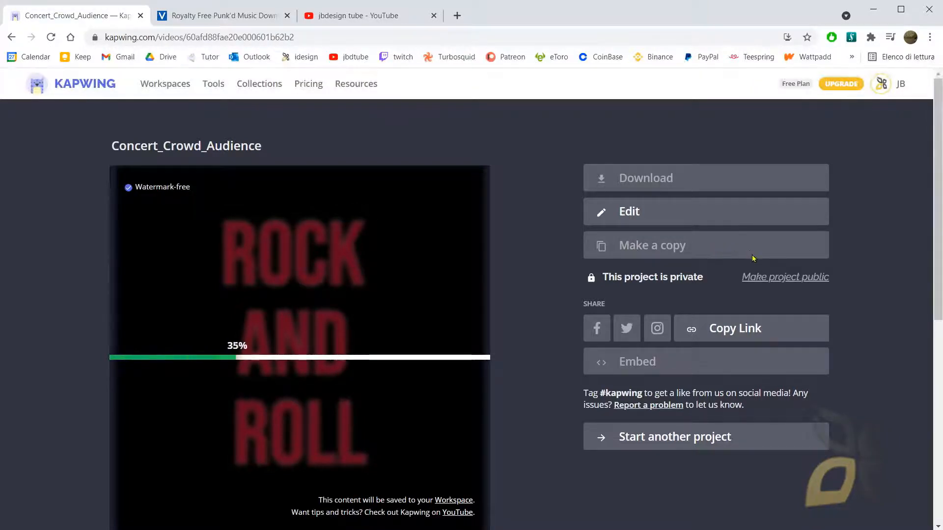
scroll(861, 299, down, 1)
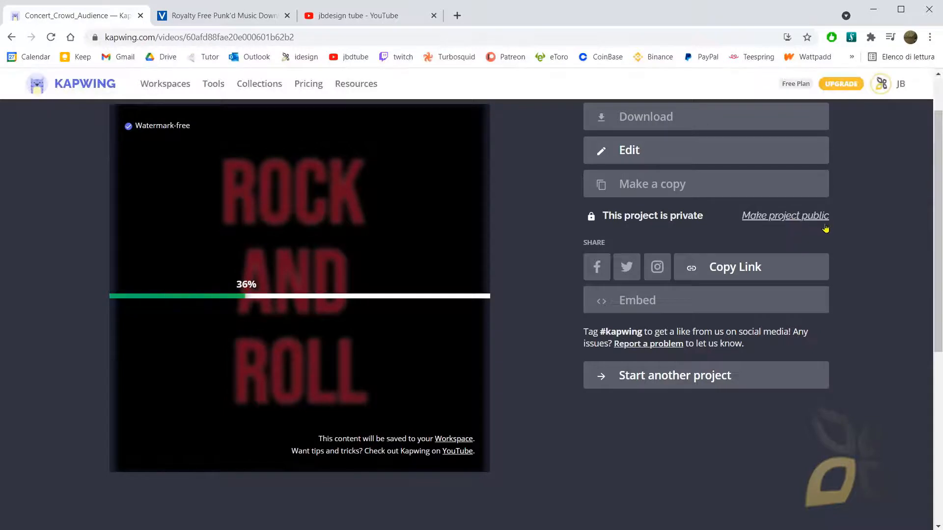
scroll(432, 339, up, 2)
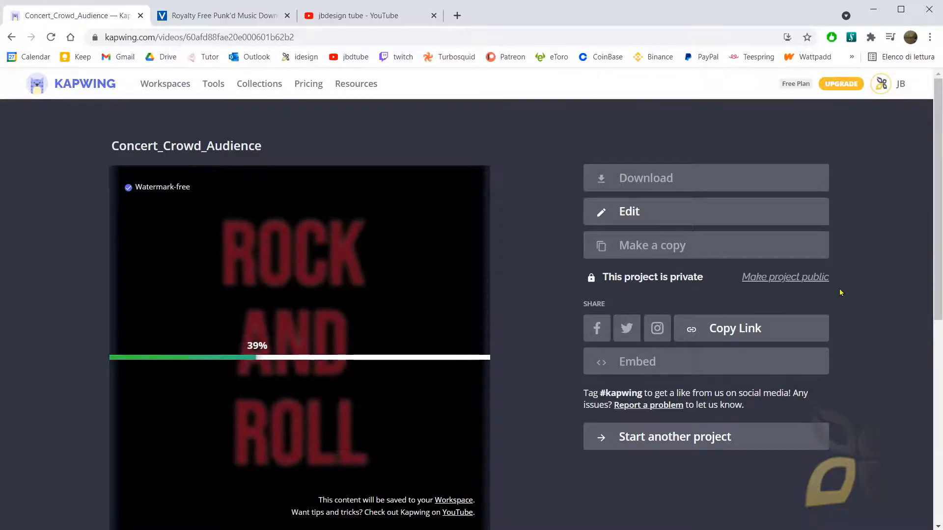
- Look over the sharing options on the exported project's video page
scroll(842, 290, down, 1)
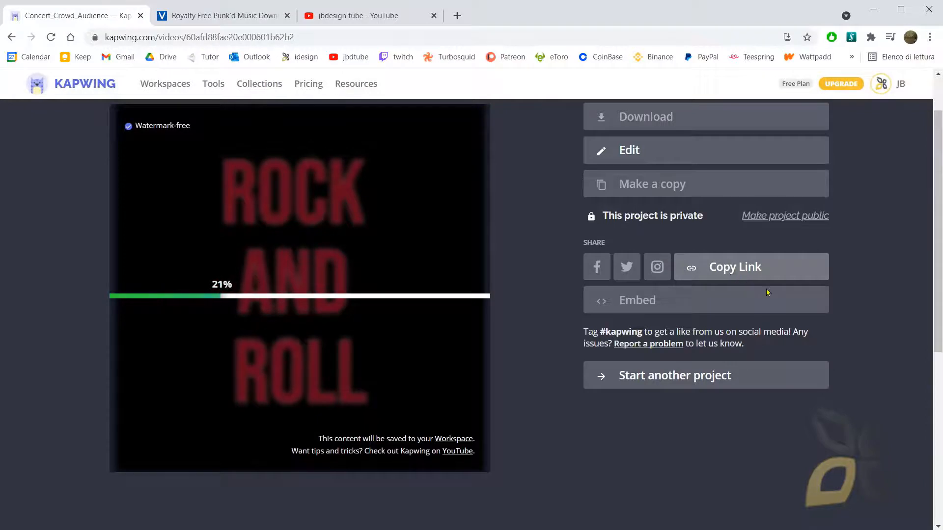
double_click(600, 243)
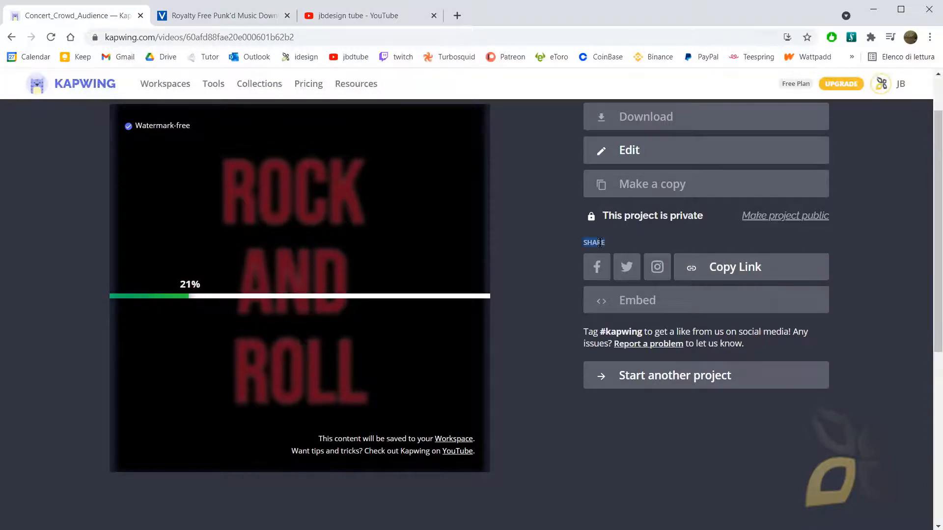
click(542, 281)
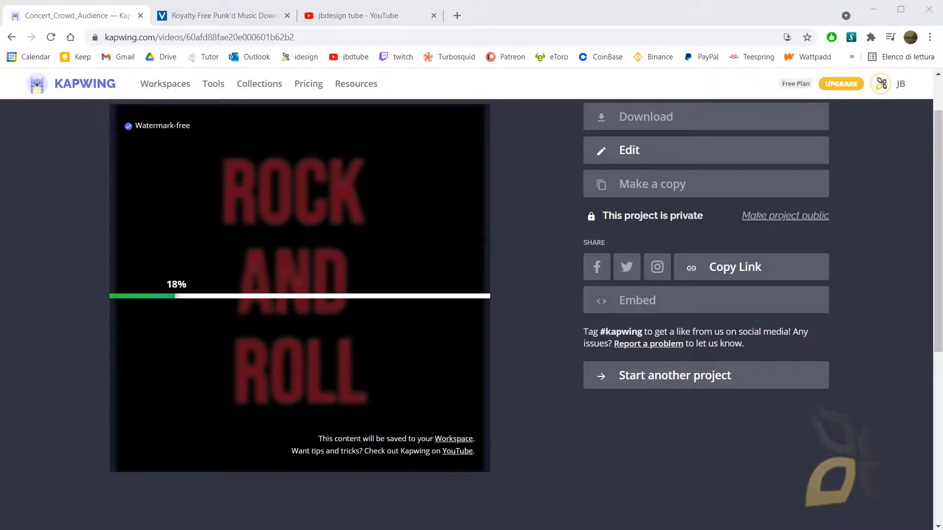
click(677, 463)
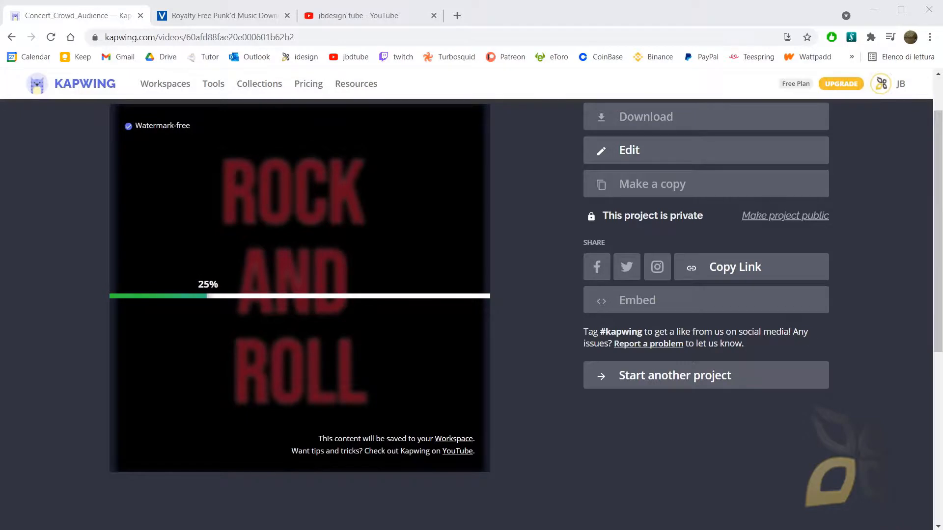
- Switch to YouTube and look over the sections of the jbdesign tube channel page
click(361, 19)
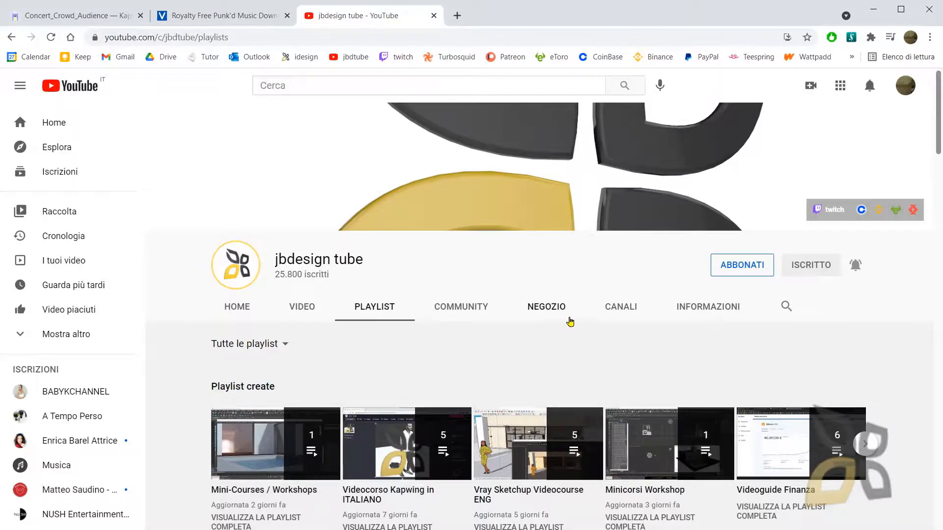
click(707, 305)
click(305, 316)
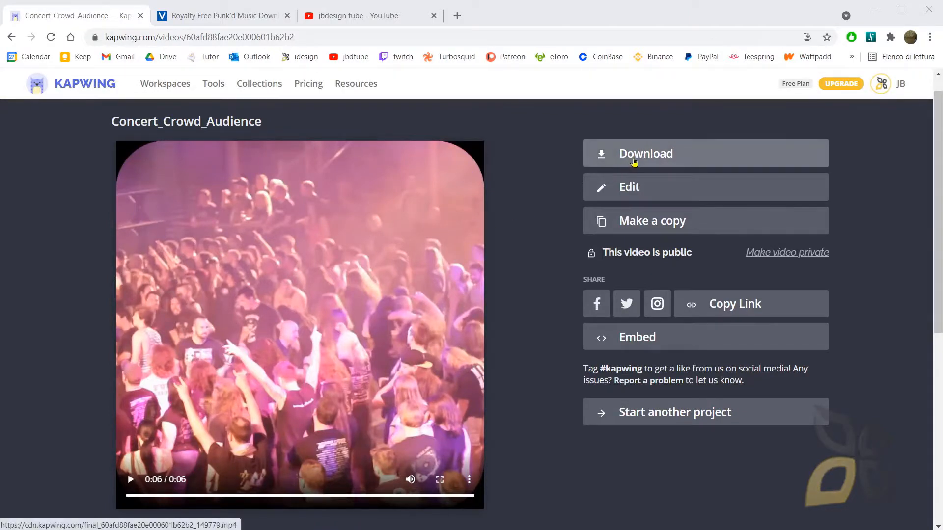
- Download the exported MP4, play it in VLC to check the result, and close the player
click(633, 164)
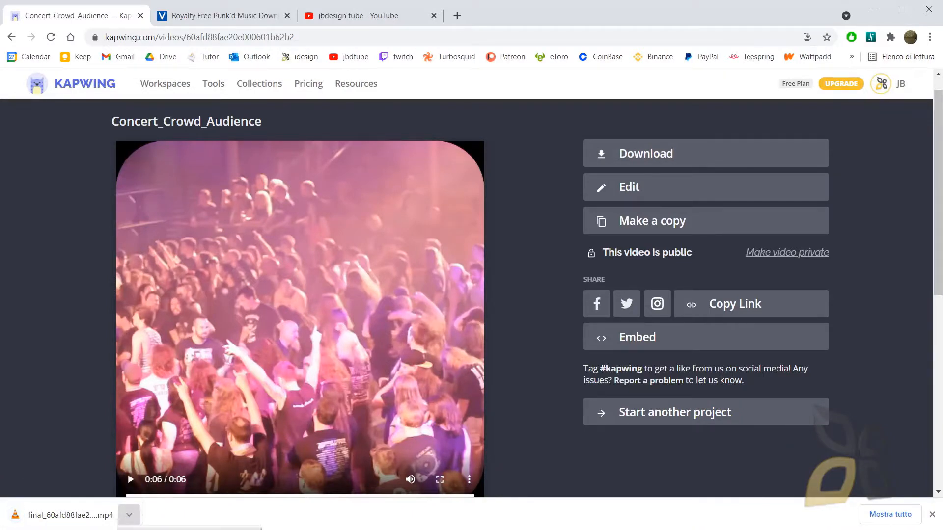
click(121, 513)
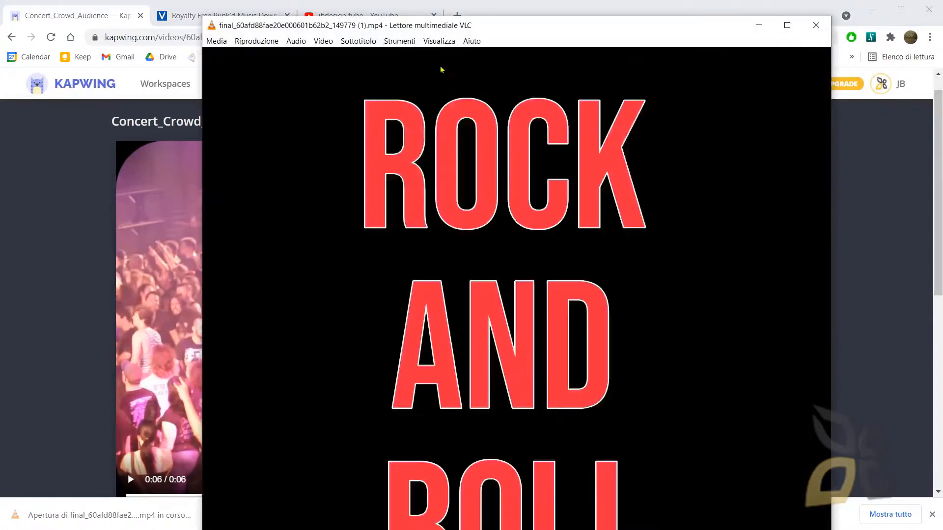
drag(206, 18, 408, 278)
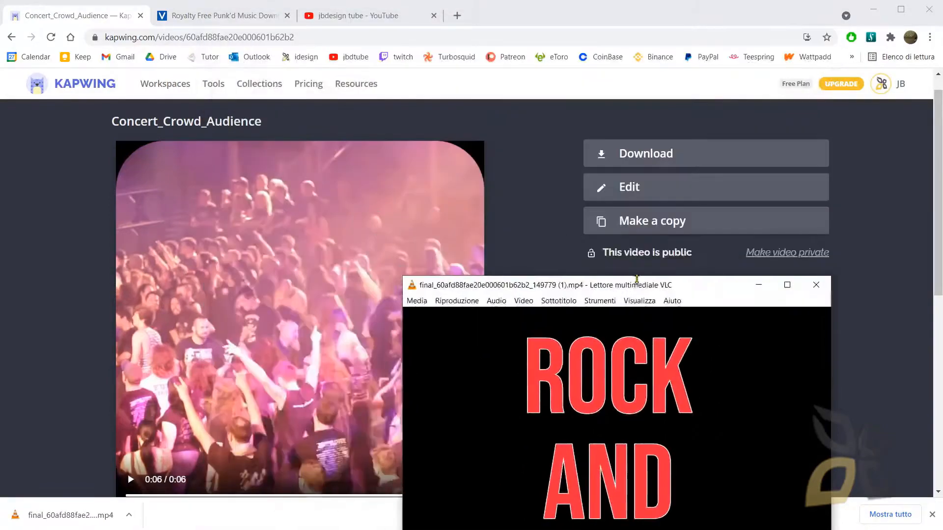
drag(649, 284, 478, 76)
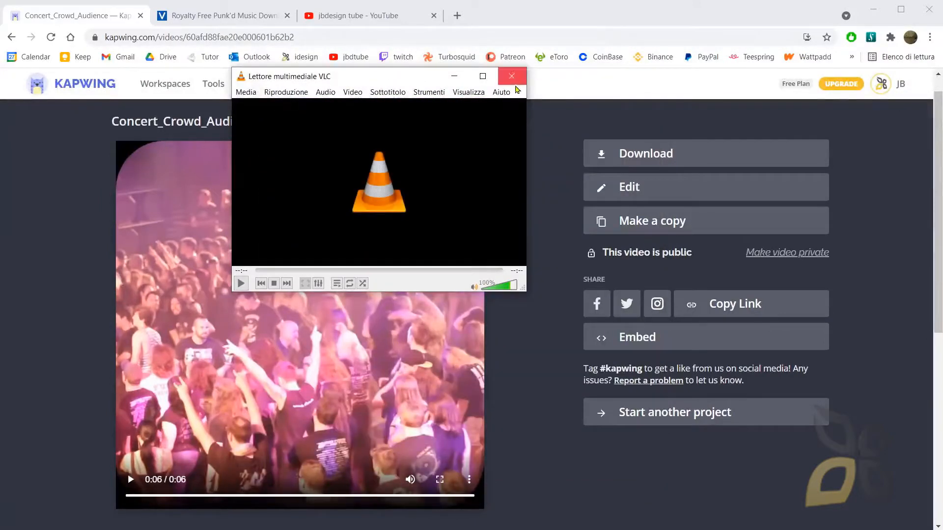
click(516, 77)
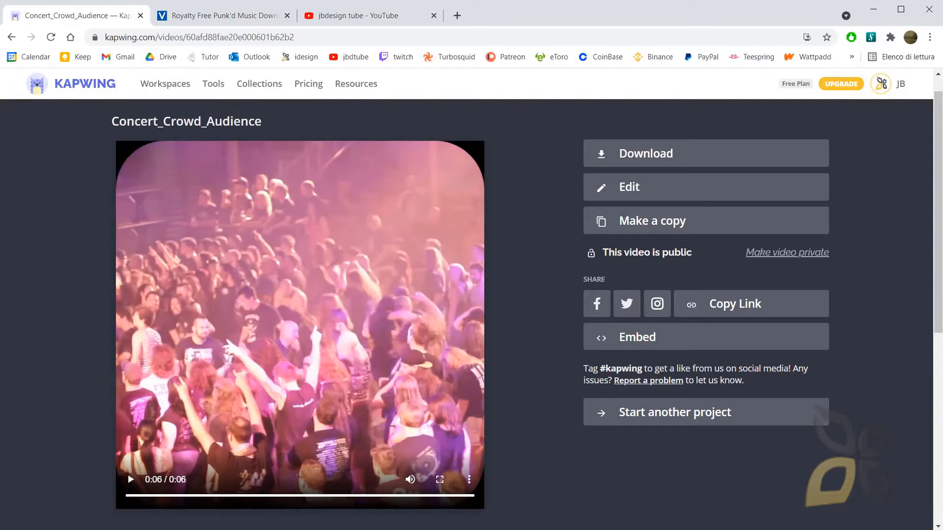
- Return to the jbdesign tube channel on YouTube and browse its English video-course playlists
click(368, 15)
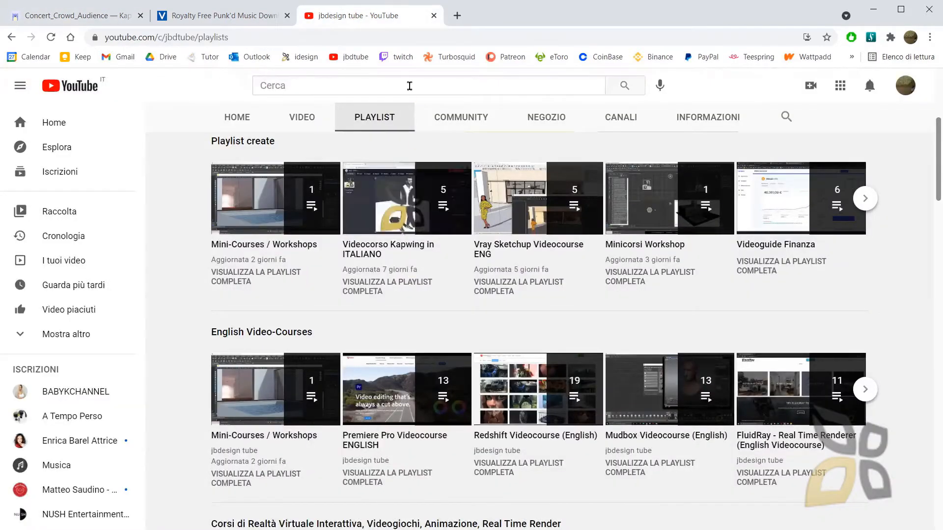
scroll(376, 329, down, 3)
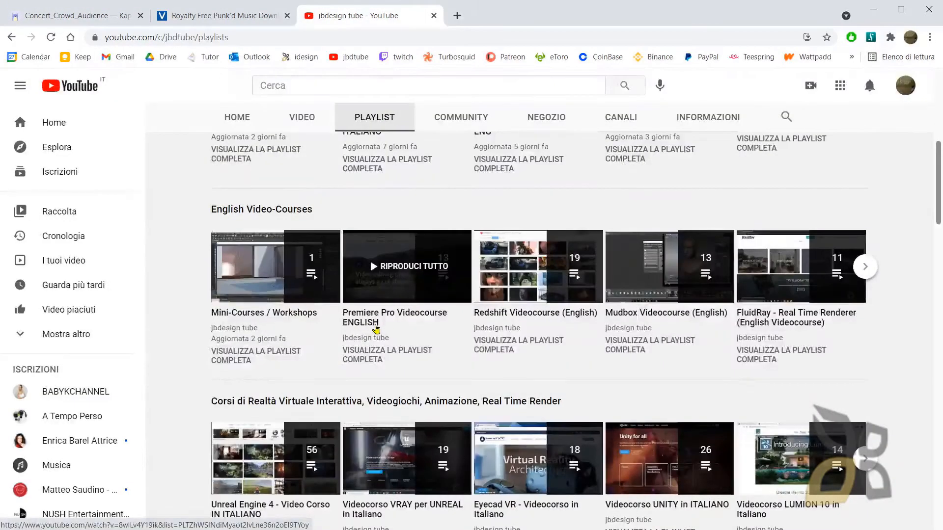